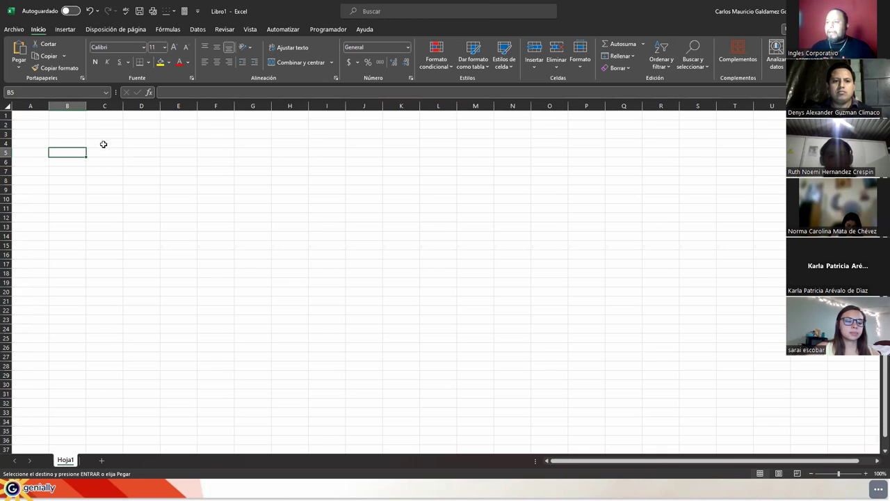
Enter the table headers Codigo, Nombres, Sueldos and Genero in cells B4 through E4.
click(105, 144)
click(62, 144)
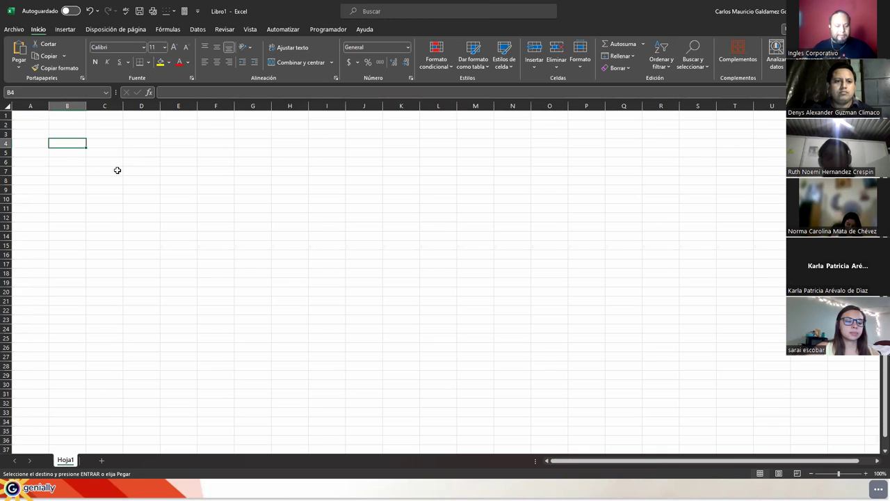
text(Codigo)
key(Return)
key(Right)
key(Up)
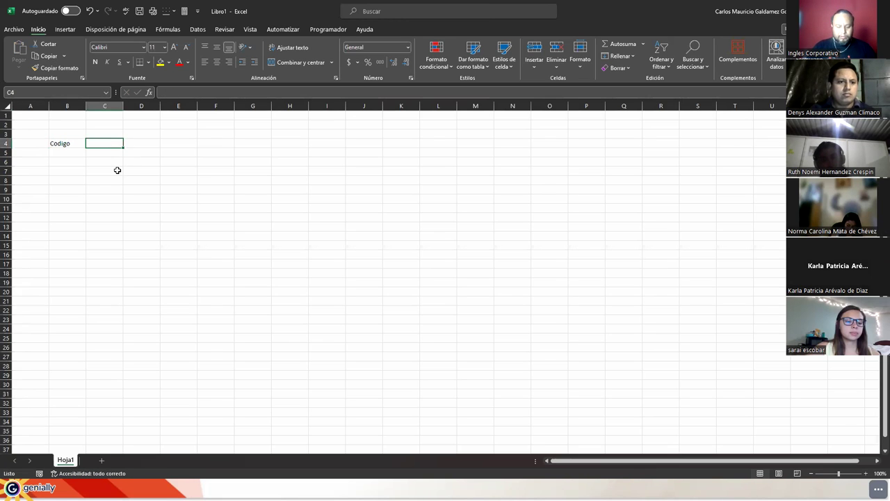
text(Nombres)
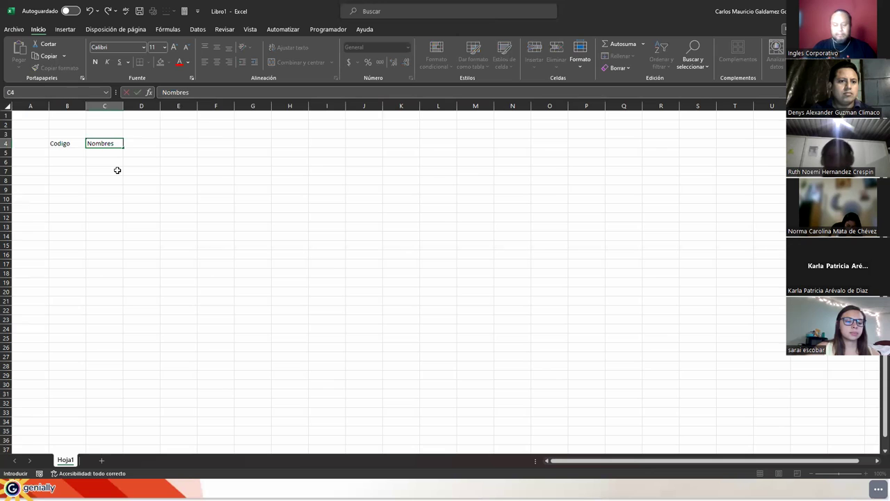
key(Tab)
text(Sueldos)
key(Tab)
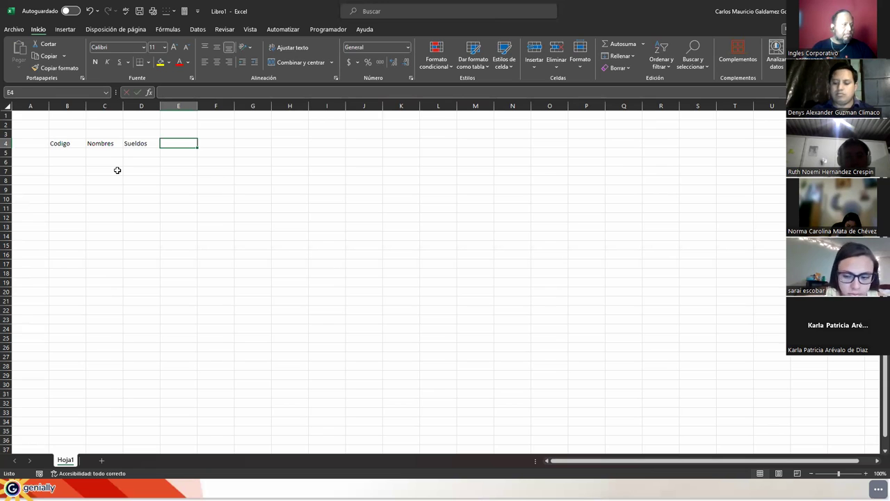
text(Genero)
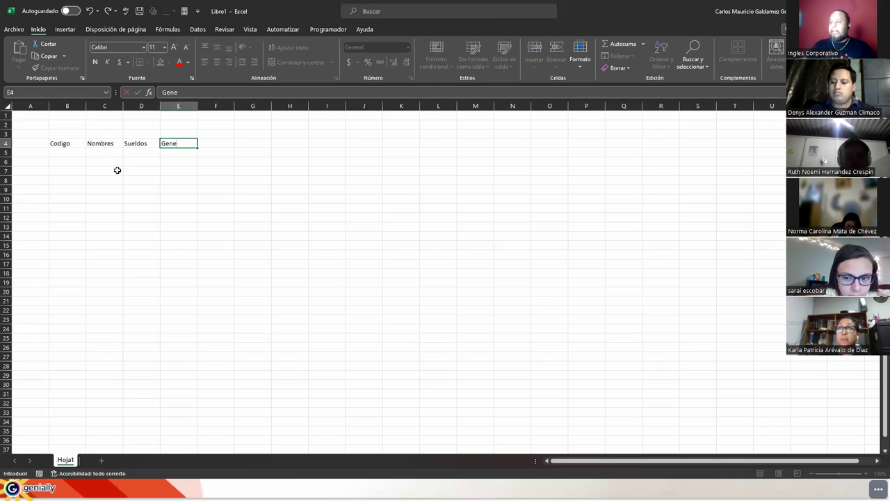
key(Return)
Fill the Nombres column with nineteen first names, one per row, in cells C5 through C23.
text(Juan)
key(Return)
text(Pedro)
key(Return)
text(Maria)
key(Return)
text(Jose)
key(Return)
text(Luis)
key(Return)
text(Iliana)
key(Return)
text(Mauricio)
key(Return)
text(Sari)
text(ai)
key(Return)
text(Els)
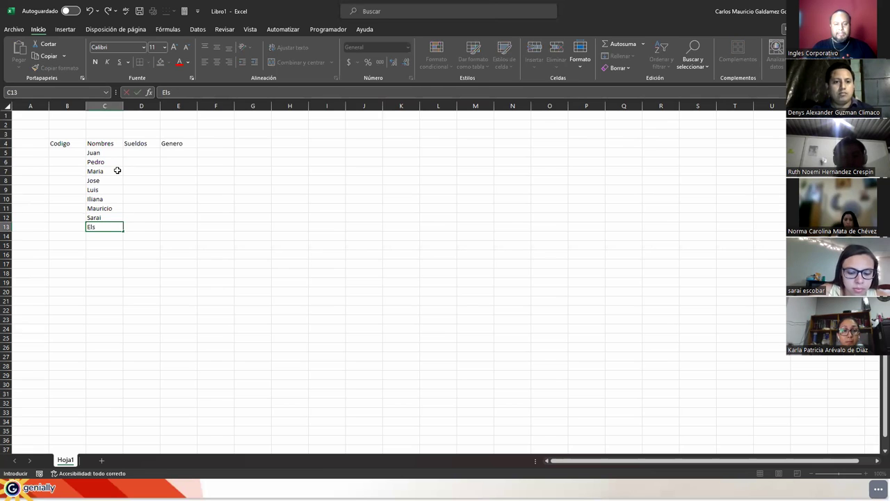
text(y)
key(Return)
text(Gabri)
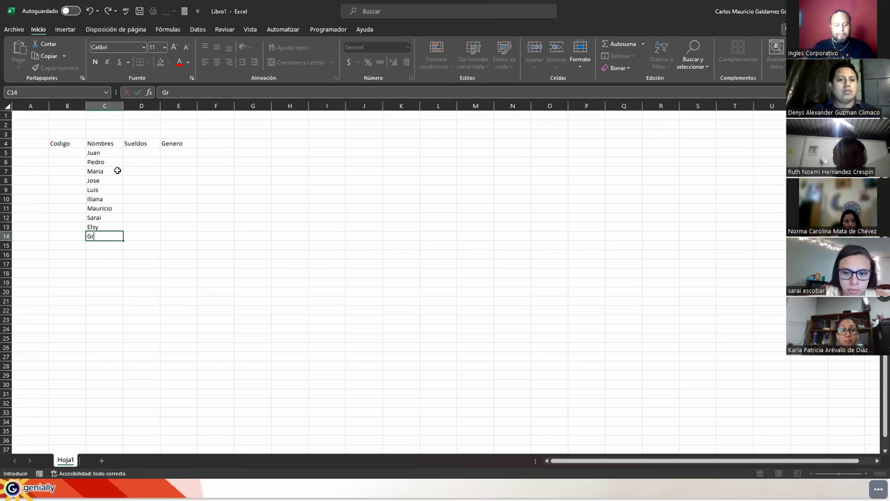
text(ela)
key(Return)
text(Gisel)
key(Return)
text(Mercedes)
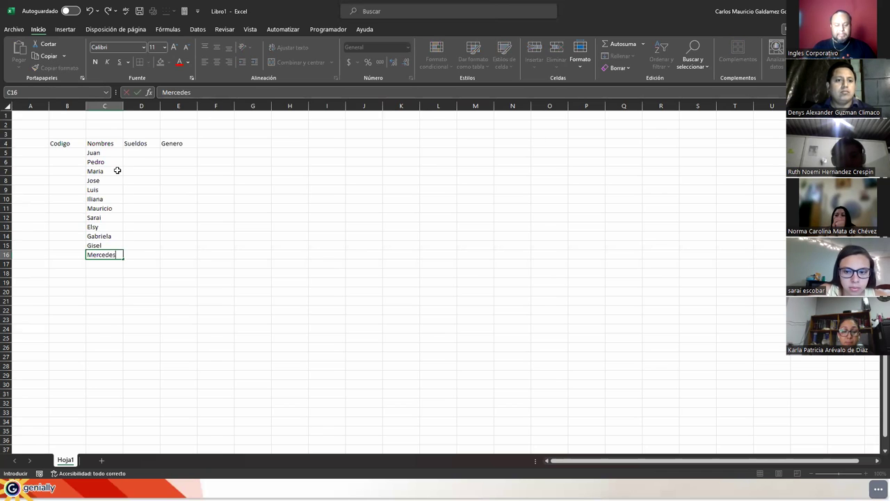
key(Return)
text(Carmen)
key(Return)
text(Ulises)
key(Return)
text(Milena)
key(Return)
text(Dora)
key(Return)
text(Norma)
key(Return)
text(Carlos)
key(Return)
text(Karlo)
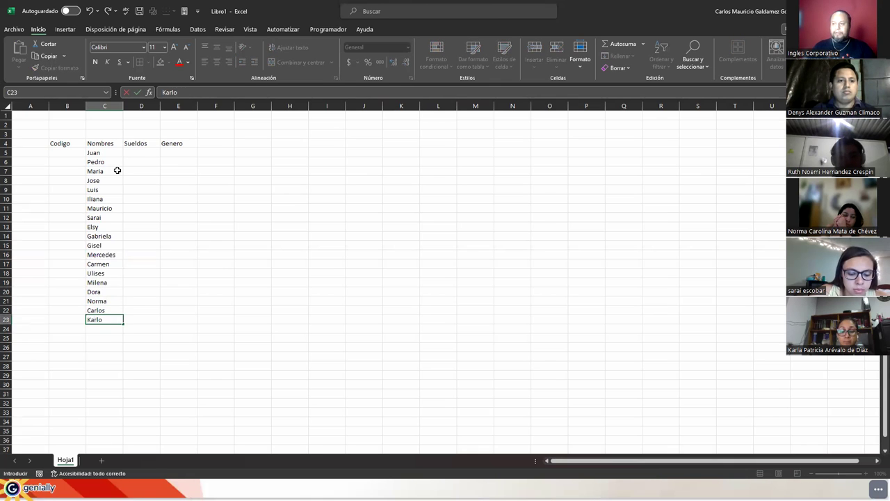
key(BackSpace)
key(BackSpace)
key(BackSpace)
key(BackSpace)
key(BackSpace)
text(Ca)
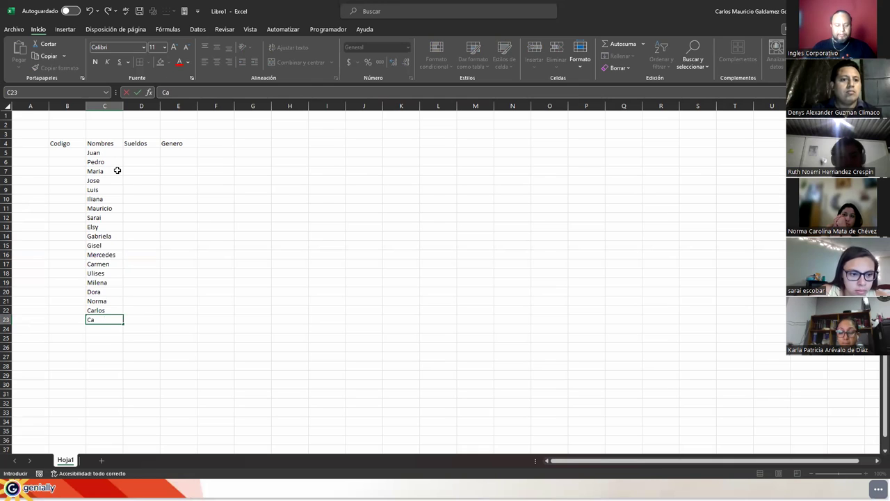
text(rlos)
key(Up)
key(Down)
Select the list of names to check its count and add one more first name in C24.
key(ctrl+shift+Up)
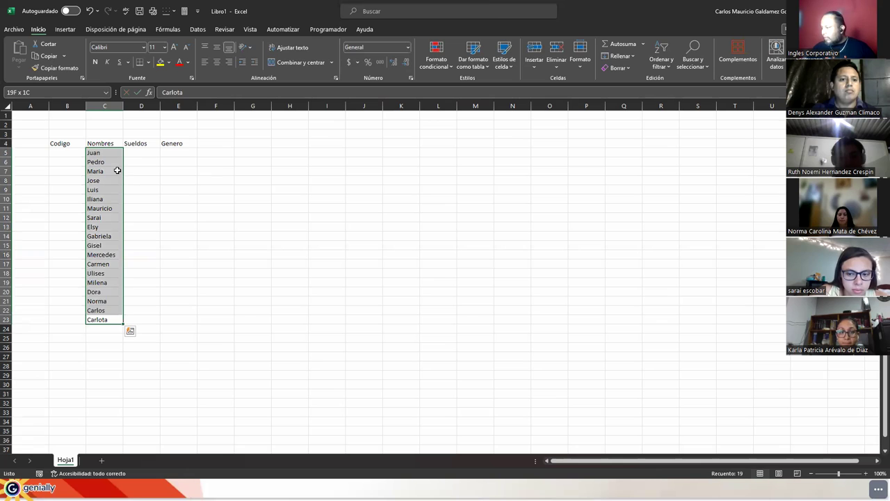
key(ctrl+Down)
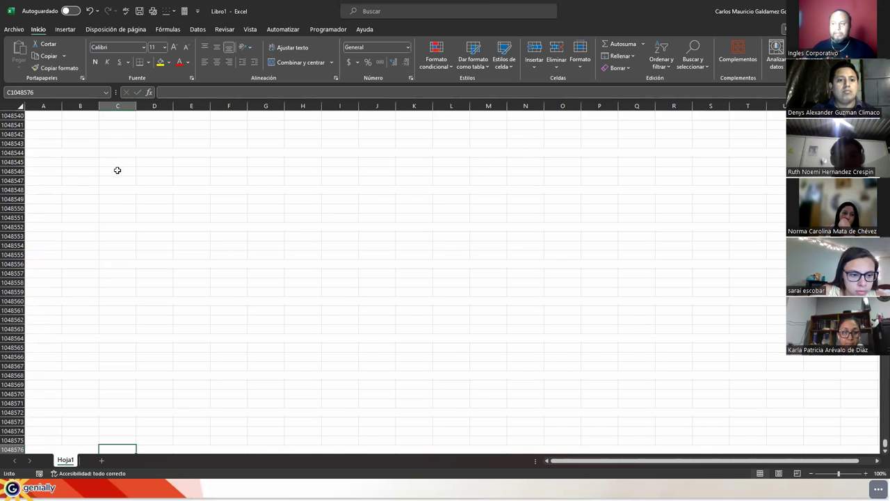
key(ctrl+Up)
key(Down)
text(Ra)
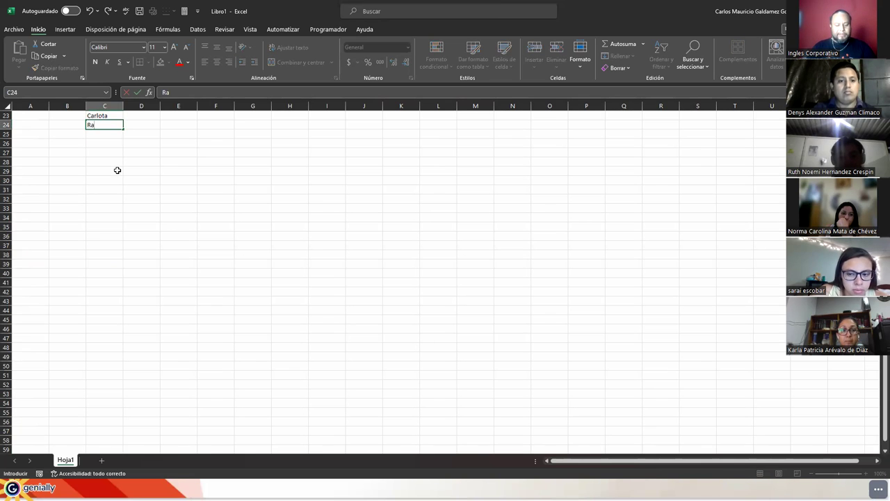
text(fael)
key(Return)
Enter the formula =ALEATORIO.ENTRE(10000;99999) in B5 to generate a random five-digit code.
key(Left)
key(Up)
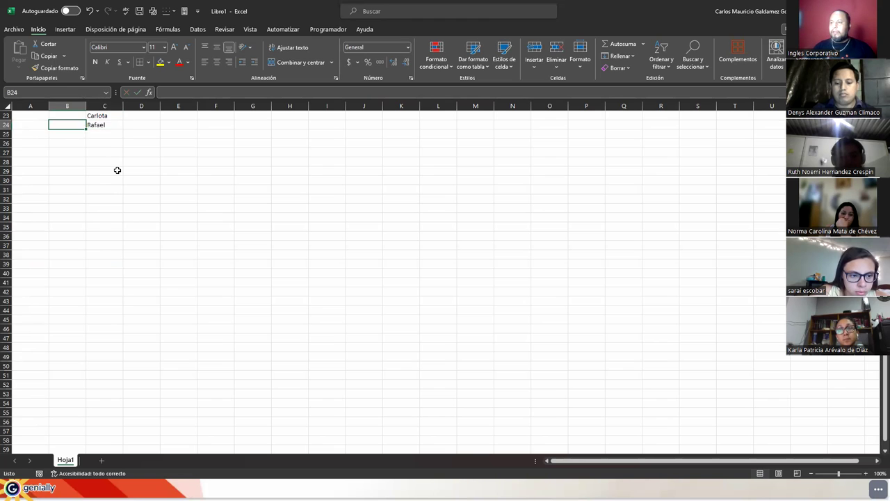
key(ctrl+Up)
key(Down)
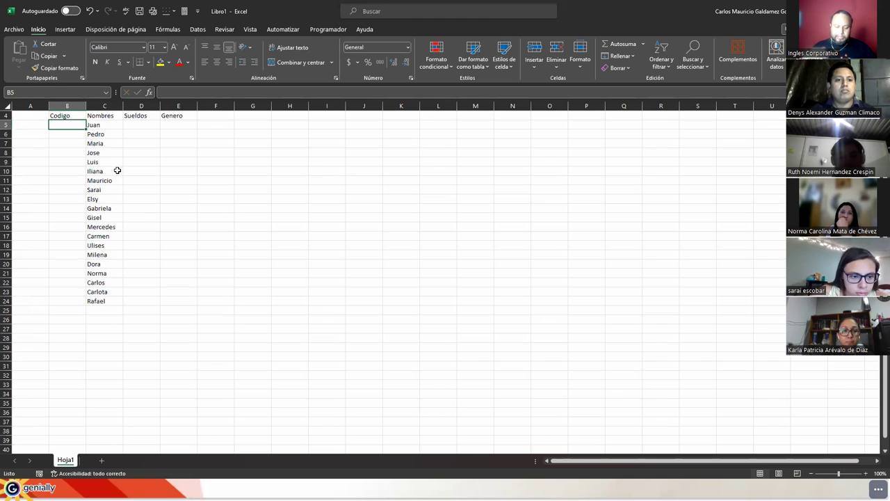
text(aleator)
key(BackSpace)
key(BackSpace)
key(BackSpace)
key(BackSpace)
key(BackSpace)
key(BackSpace)
key(BackSpace)
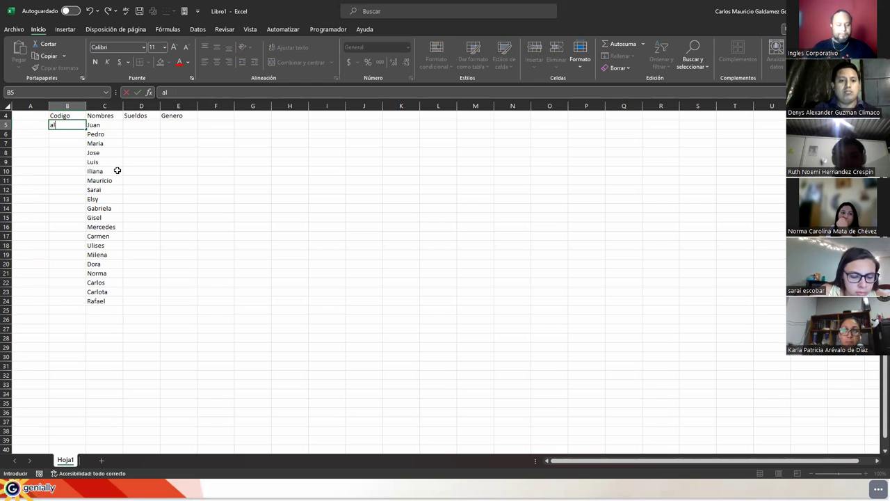
text(=ale)
key(Down)
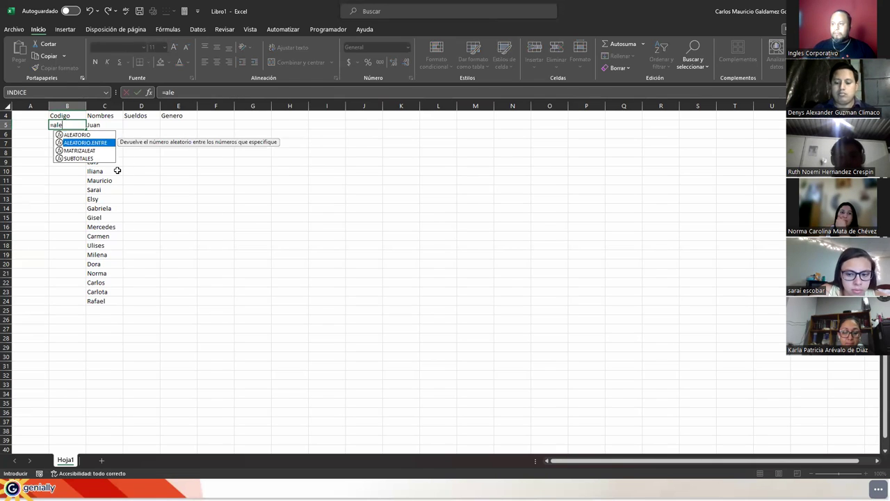
key(Tab)
text(100)
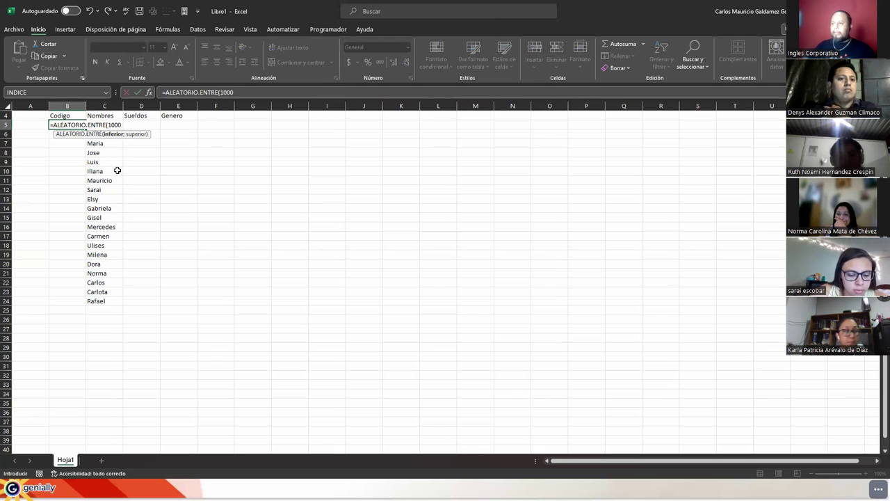
text(00;99999)
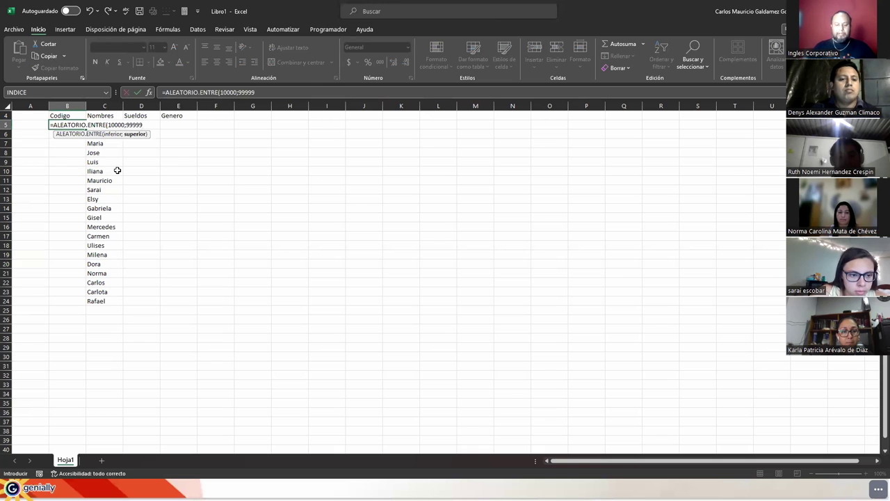
key(Return)
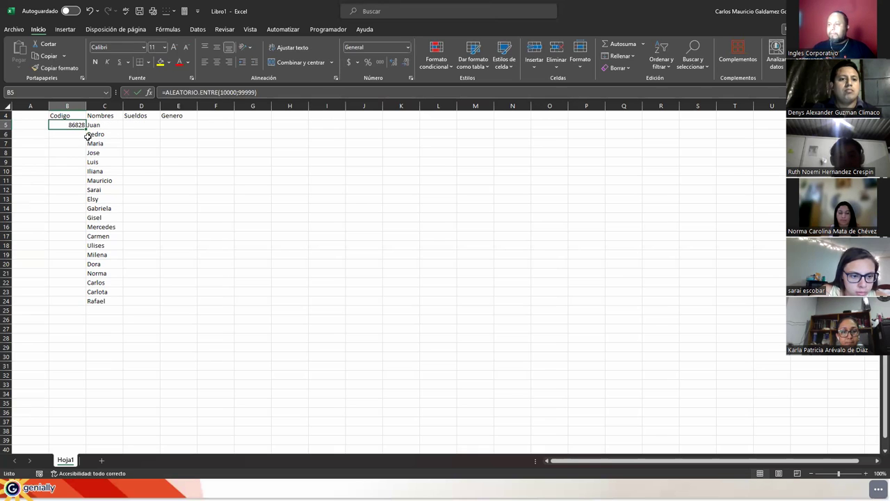
Fill the code formula down to B24 and replace the formulas in B5:B24 with static values.
drag(85, 130, 78, 304)
right_click(77, 303)
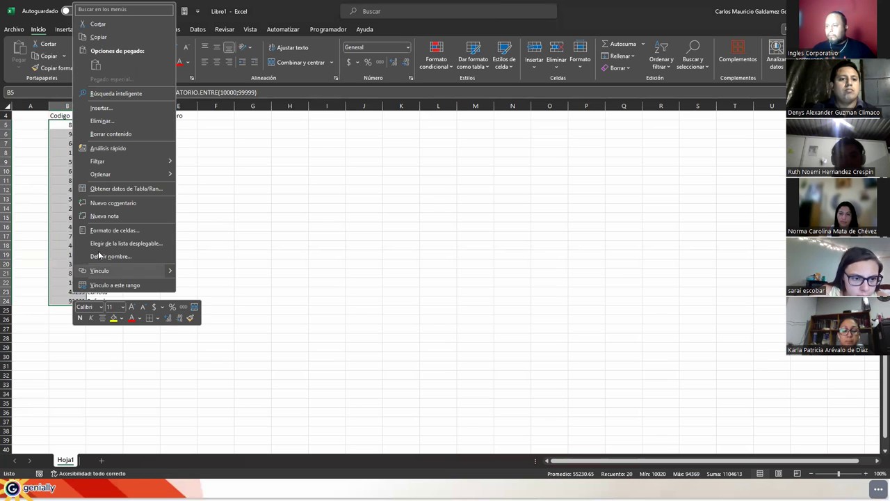
click(96, 42)
click(66, 125)
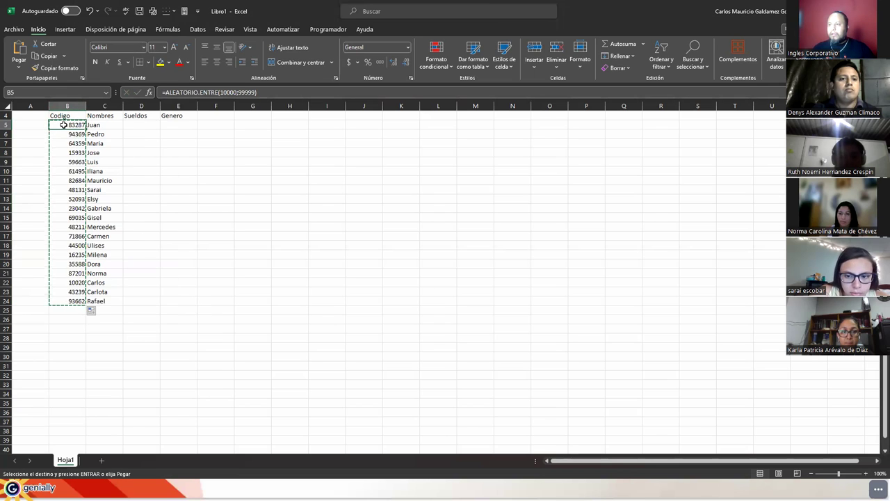
right_click(67, 125)
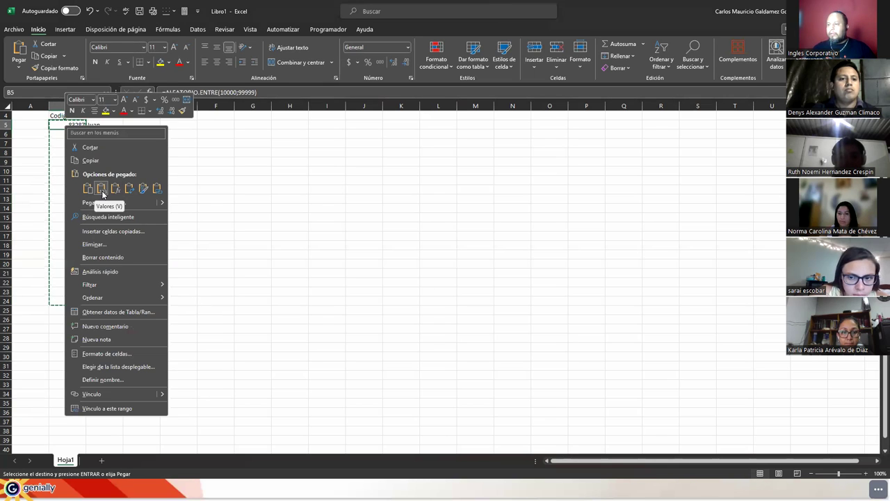
click(101, 189)
click(55, 126)
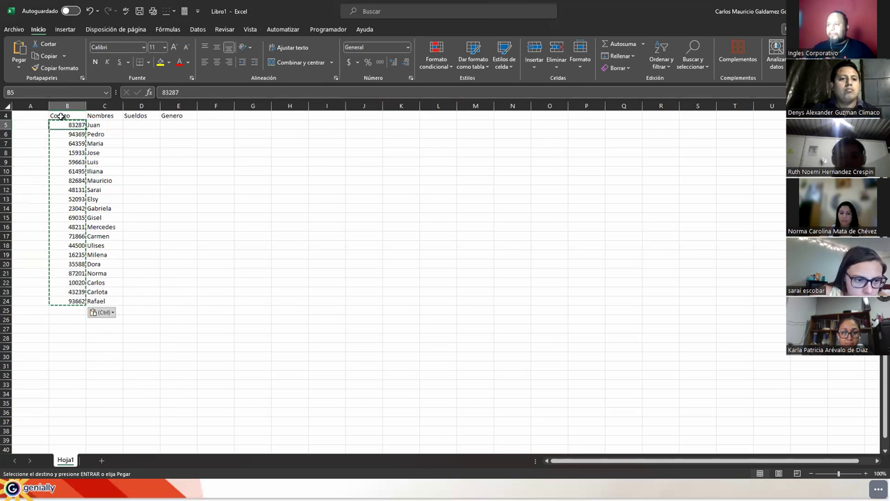
Enter the formula =ALEATORIO.ENTRE(450.99;659.99) in D5 to generate a random salary.
click(130, 126)
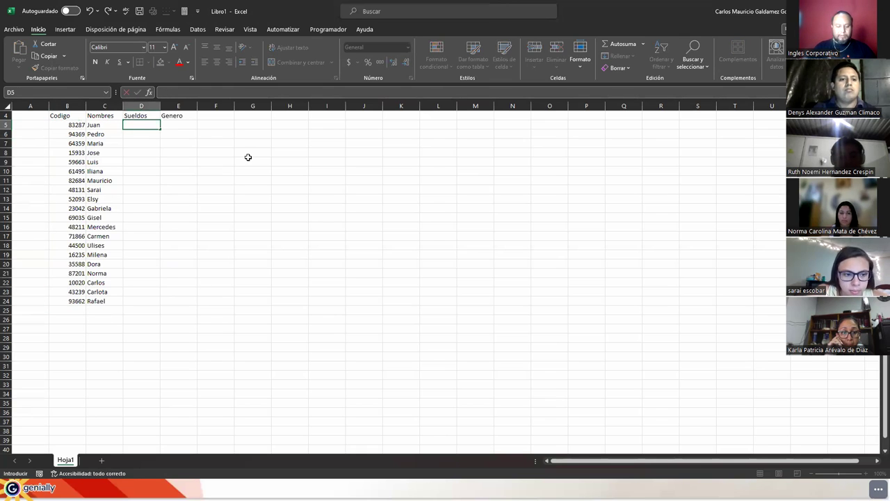
text(=ale)
key(Down)
key(Tab)
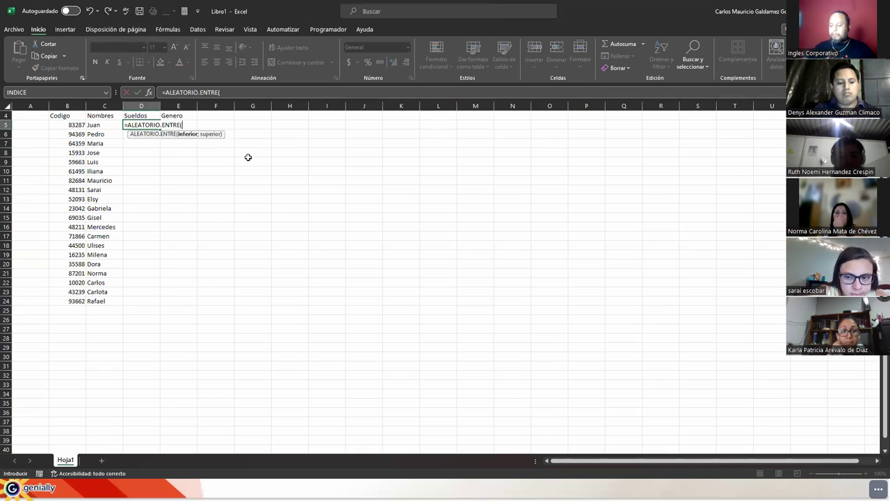
text(450.9)
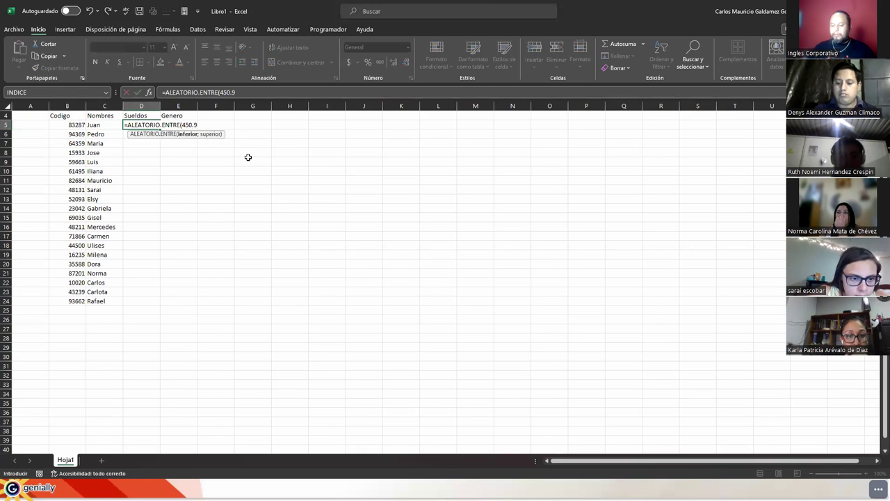
text(9;659.9)
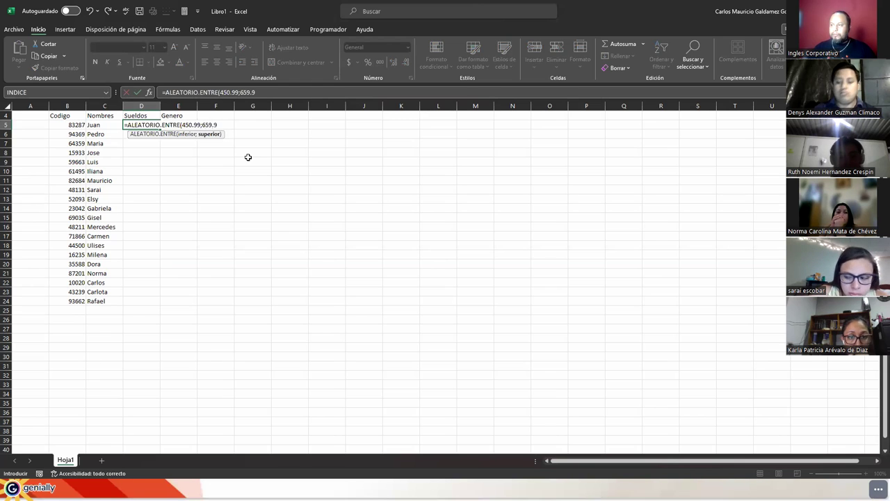
text(9))
key(Return)
Format the salary in D5 to show two decimal places.
key(Up)
click(394, 64)
click(394, 64)
click(394, 64)
click(394, 64)
click(406, 63)
click(406, 63)
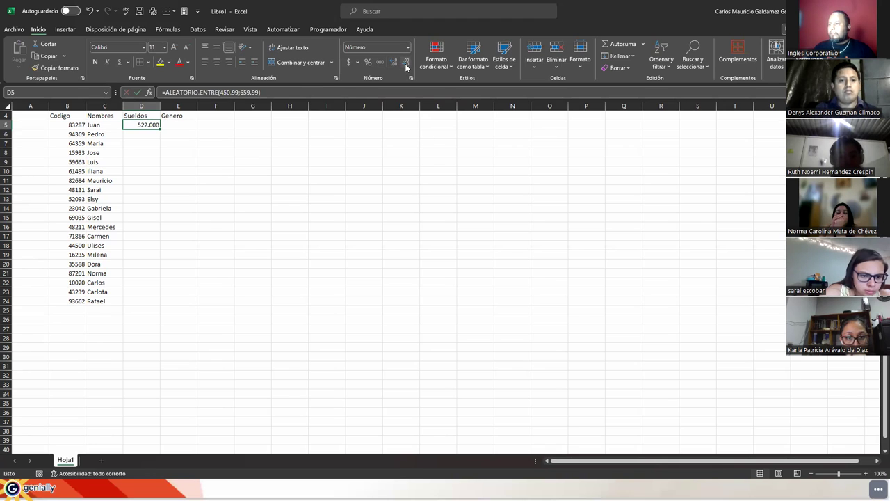
Fill the salary formula down to D24 and replace the formulas in D5:D24 with static values.
drag(160, 129, 159, 307)
key(ctrl+c)
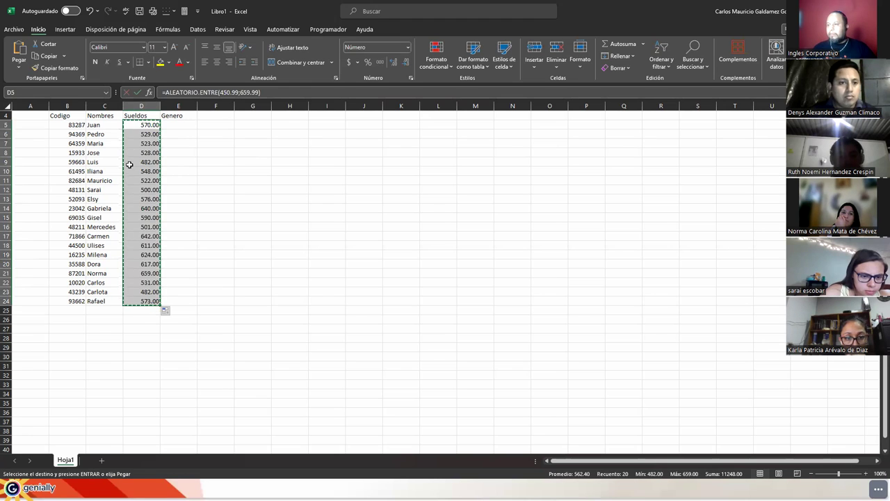
right_click(138, 128)
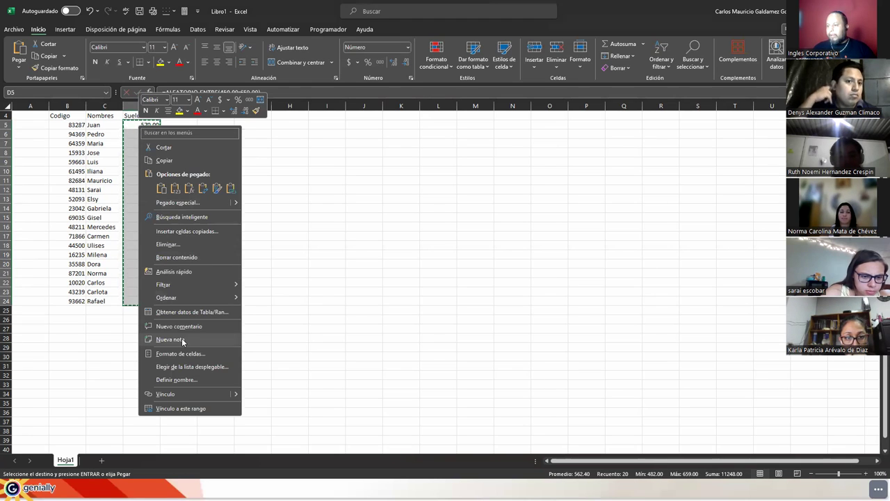
click(174, 188)
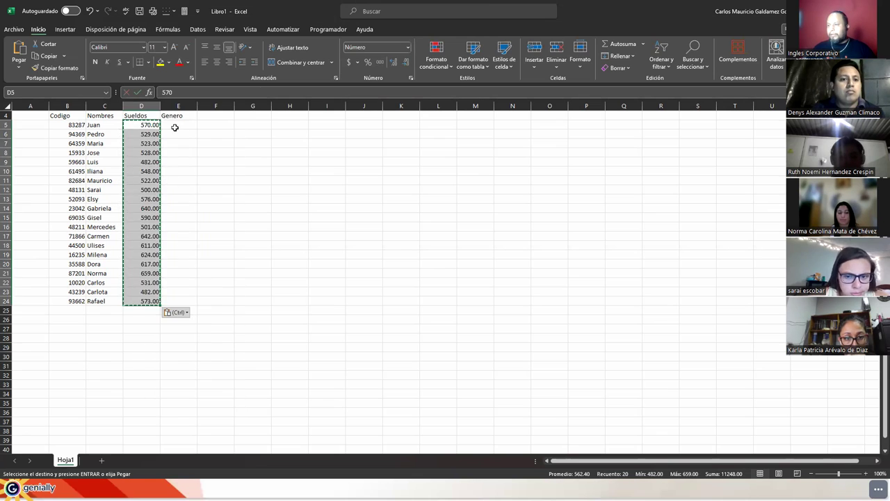
Enter the gender for the first five employees: Masculino in E5, E6, E8 and E9, and Femenino in E7.
click(174, 125)
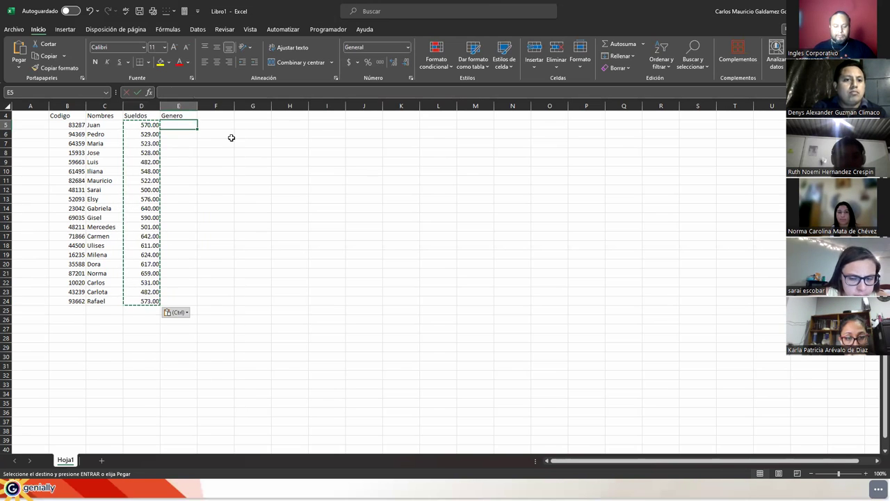
text(mA)
key(BackSpace)
key(BackSpace)
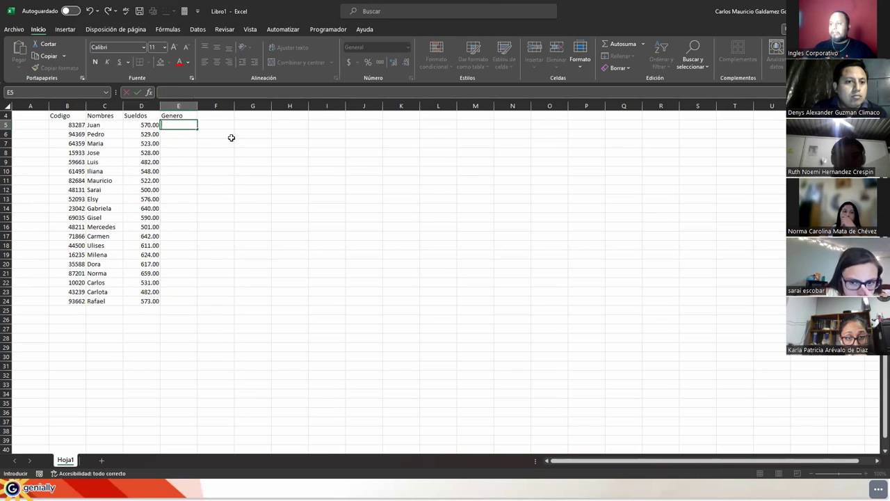
text(Masculino)
key(Return)
text(M)
key(Return)
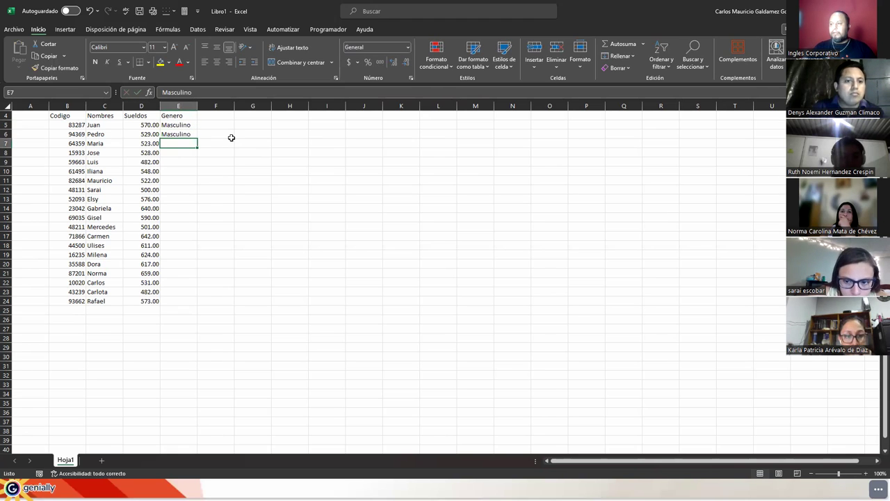
text(Femenino)
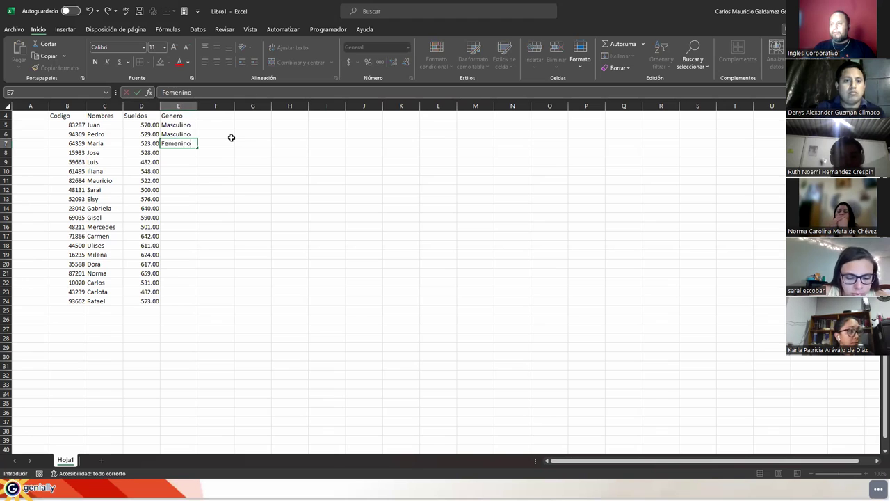
key(Return)
text(Masculino)
key(Return)
text(M)
key(Return)
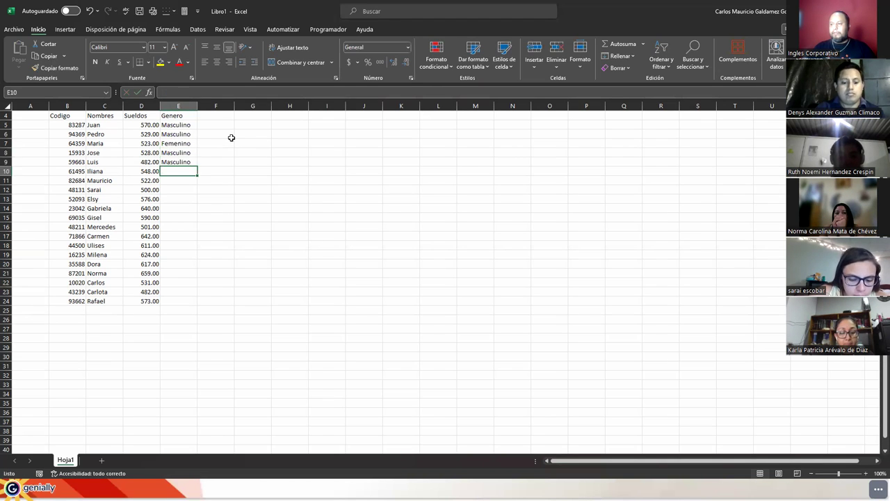
Continue the gender column with Femenino in E10, Masculino in E11 and Femenino in E12:E17.
text(Femenino)
key(Return)
text(Masculino)
key(Return)
text(F)
key(Return)
text(F)
key(Return)
text(F)
key(Return)
text(F)
key(Return)
text(F)
key(Return)
text(F)
key(Return)
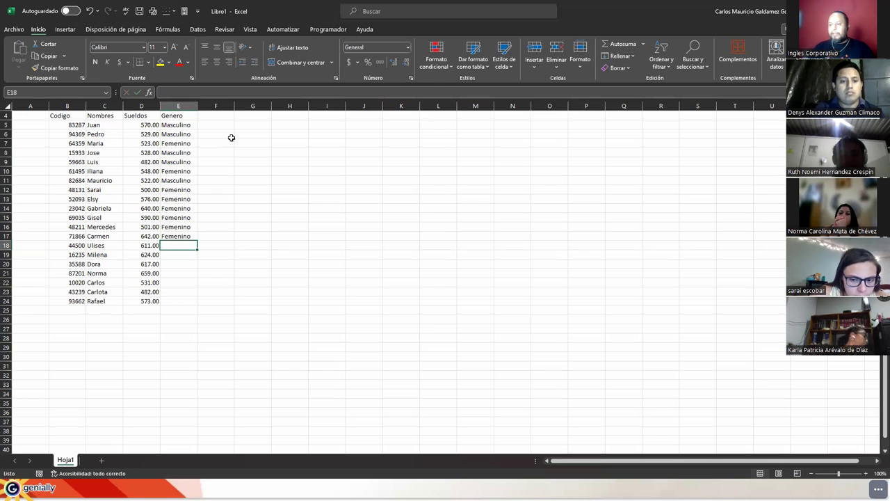
Complete the gender column with Masculino in E18, E22 and E24, and Femenino in E19:E21 and E23.
text(Masculino)
key(Return)
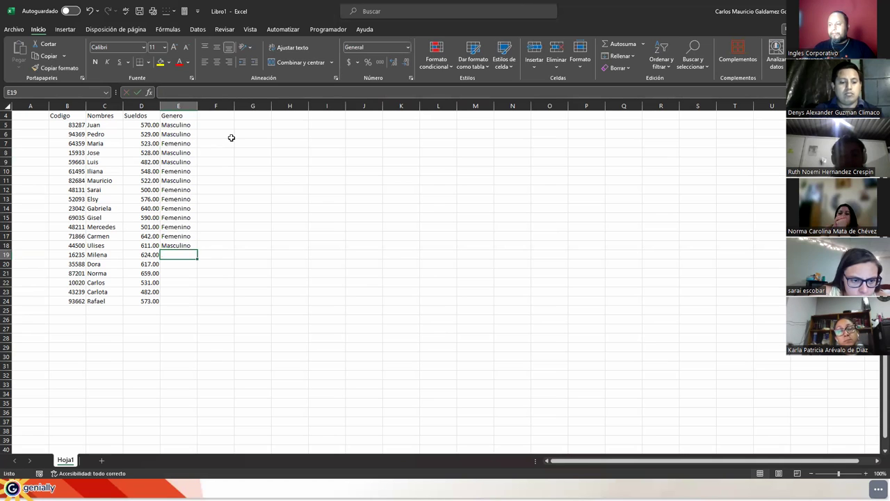
text(F)
key(Return)
text(F)
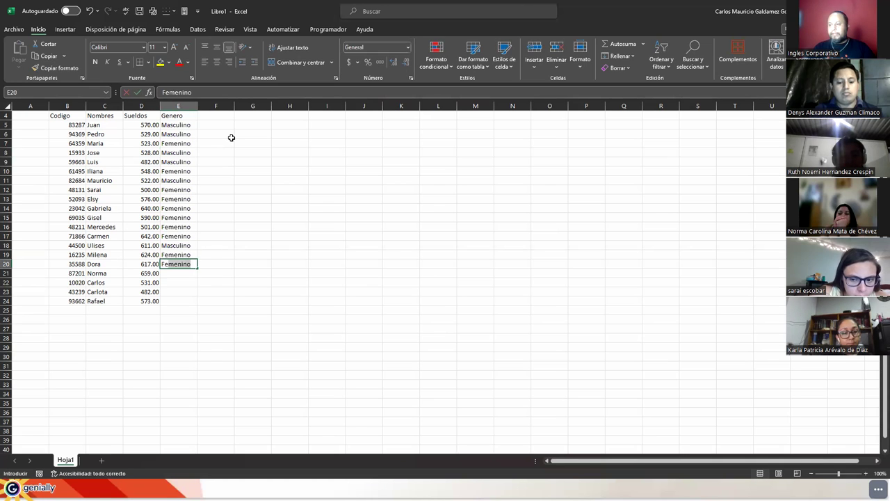
key(Return)
text(F)
key(Return)
text(M)
key(Return)
text(F)
key(Return)
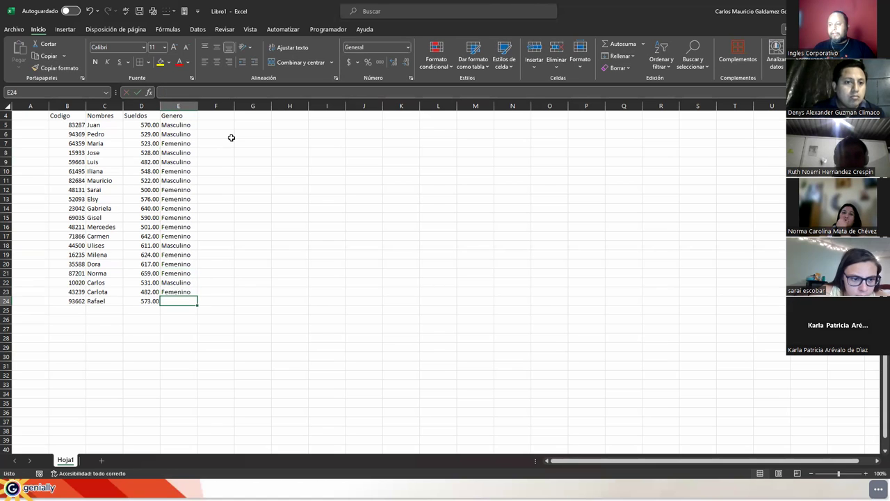
text(Masculino)
key(Return)
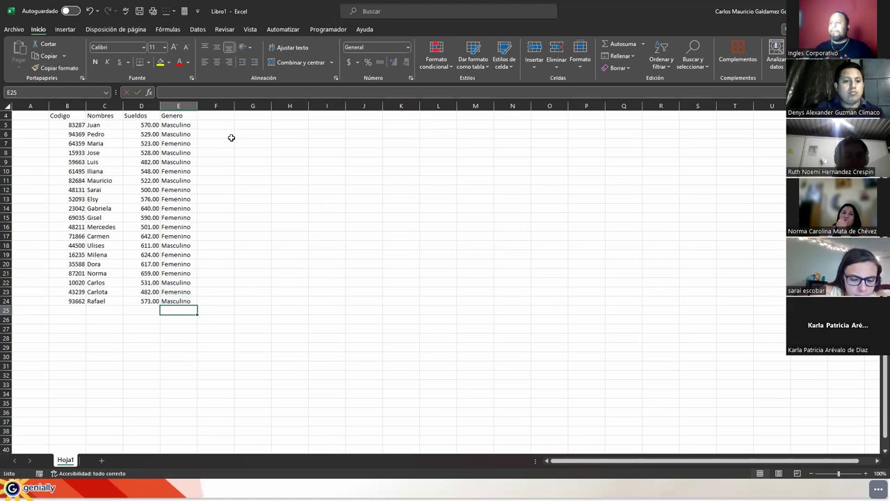
Widen the Sueldos and Genero columns and apply the accounting dollar format to the salaries in D5:D24.
scroll(151, 206, up, 2)
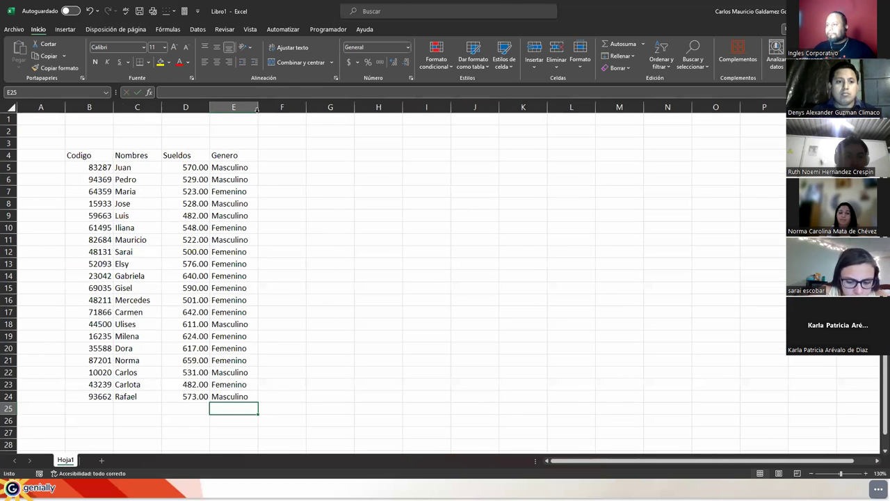
drag(258, 109, 280, 109)
drag(211, 114, 228, 114)
drag(178, 167, 185, 396)
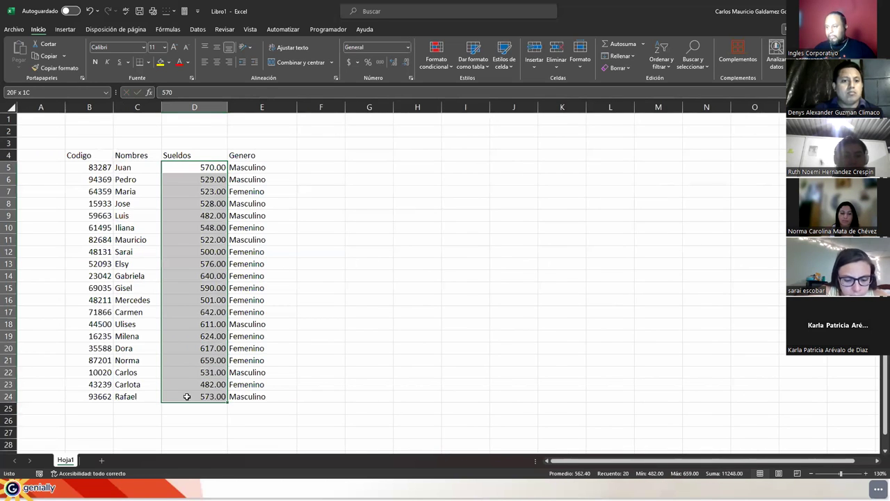
click(349, 62)
Center the codes and names in B5:C24, the headers in B4:E4 and the genders in E5:E24.
drag(134, 167, 143, 393)
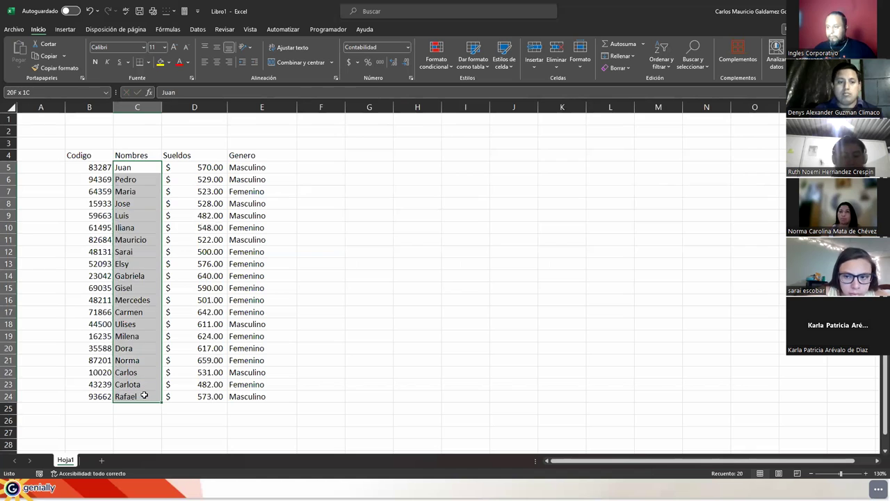
drag(87, 164, 93, 391)
click(217, 62)
drag(76, 155, 250, 155)
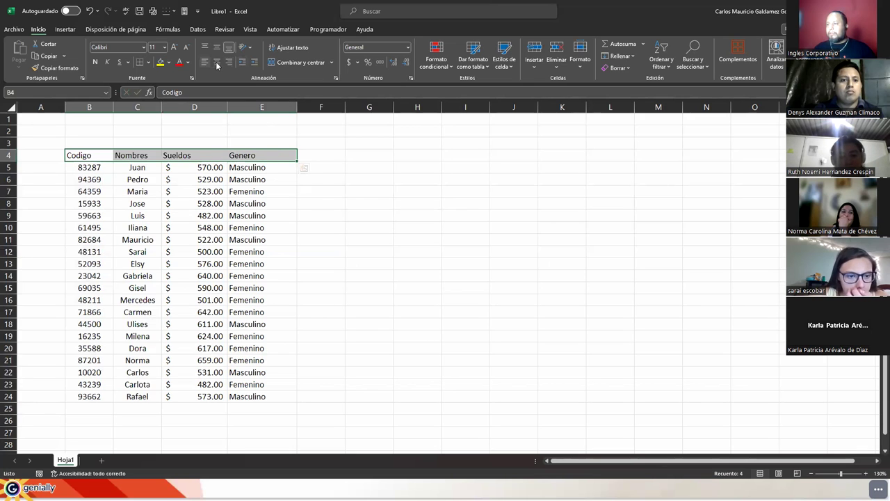
click(217, 62)
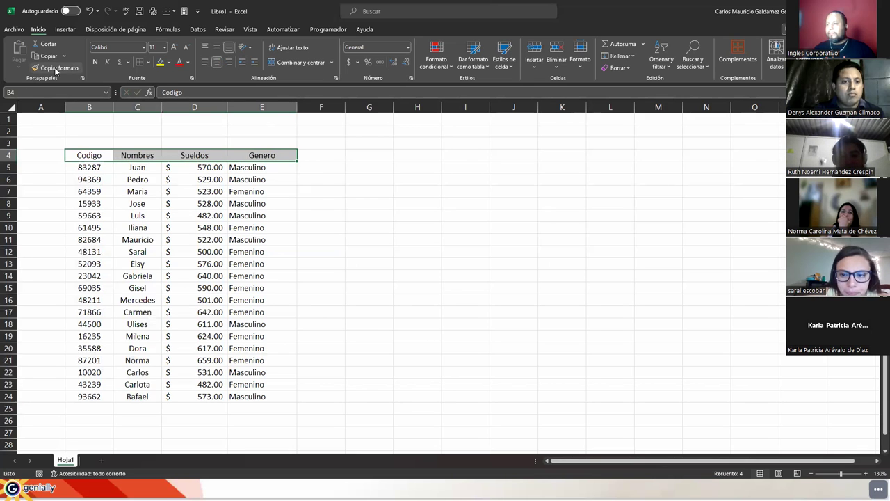
click(138, 228)
drag(82, 156, 264, 168)
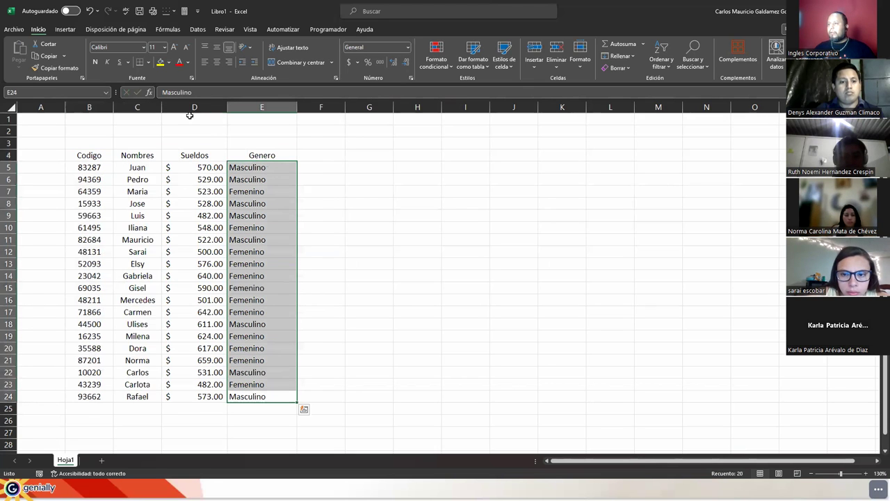
click(215, 65)
Apply all borders to the employee table in B4:E24.
drag(78, 156, 250, 399)
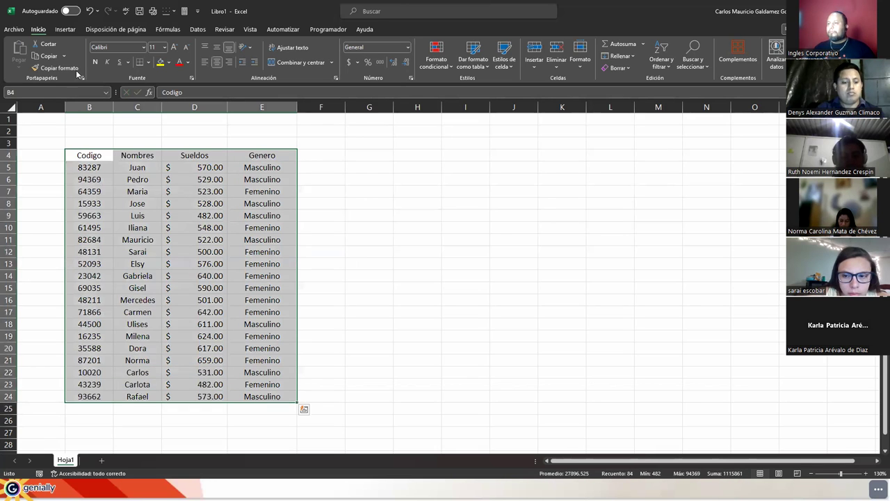
click(147, 64)
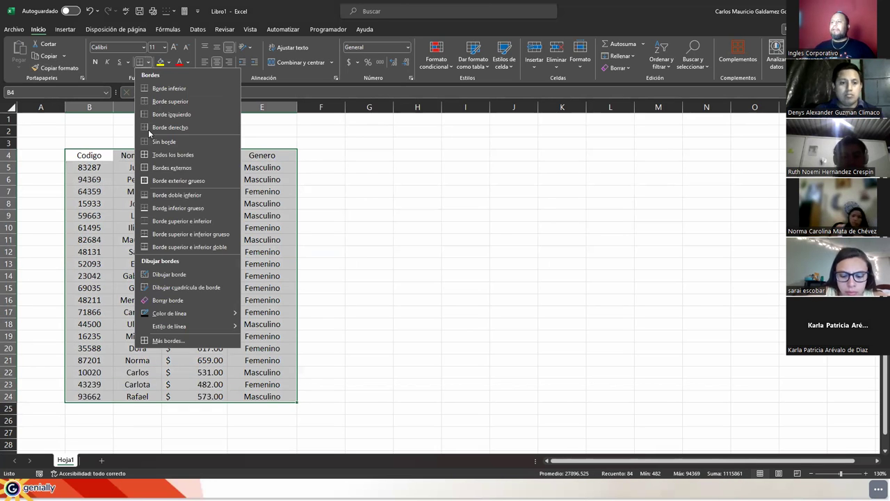
click(166, 156)
click(209, 338)
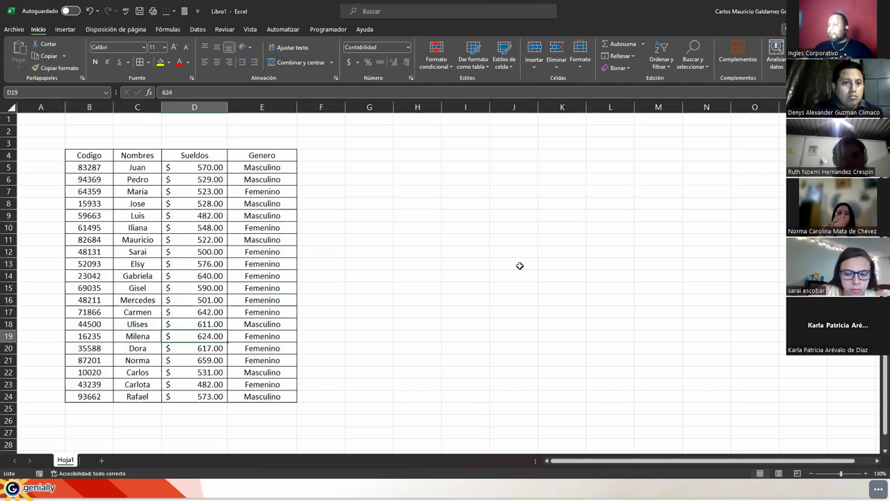
Enter the first name of the employee listed in C14 into H4 as the lookup value.
click(413, 154)
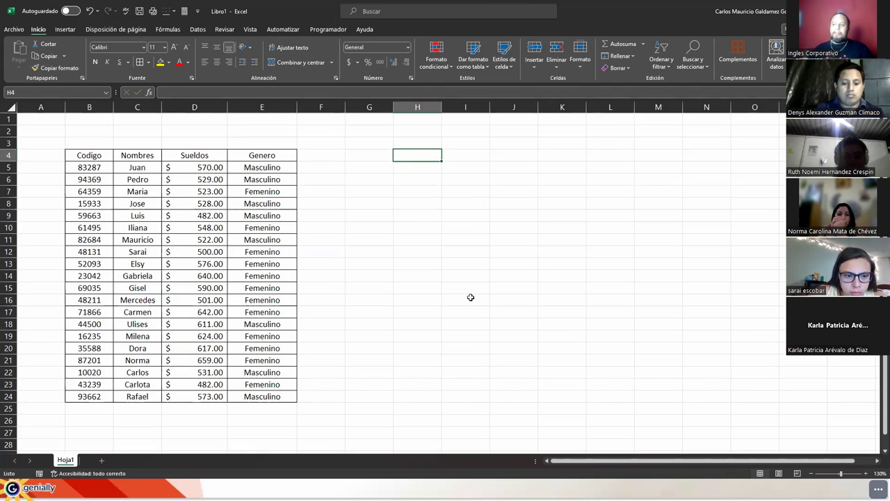
text(Gabri)
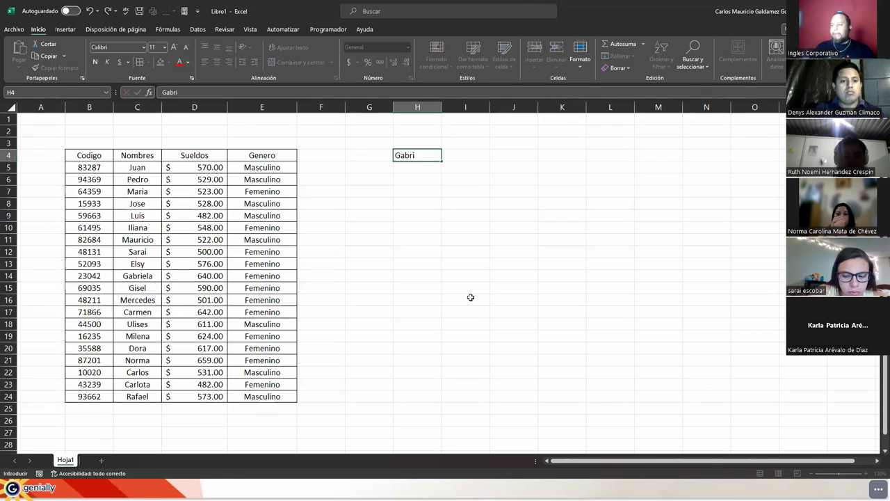
key(Return)
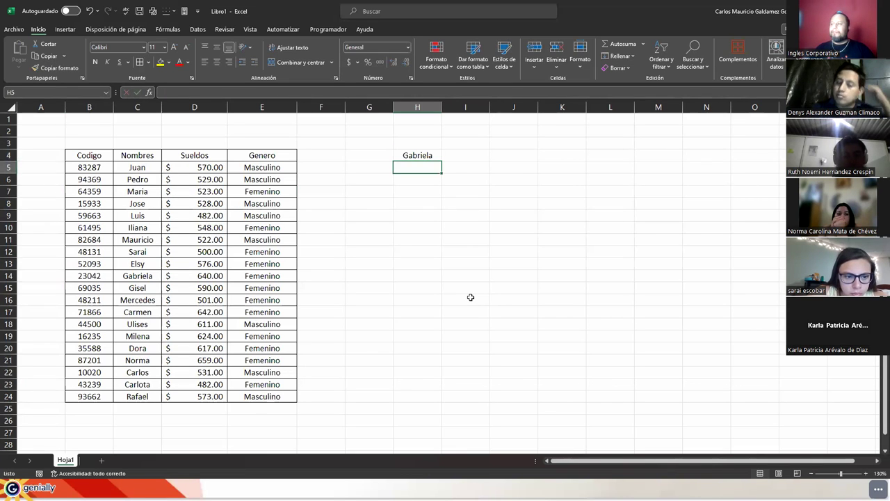
key(Up)
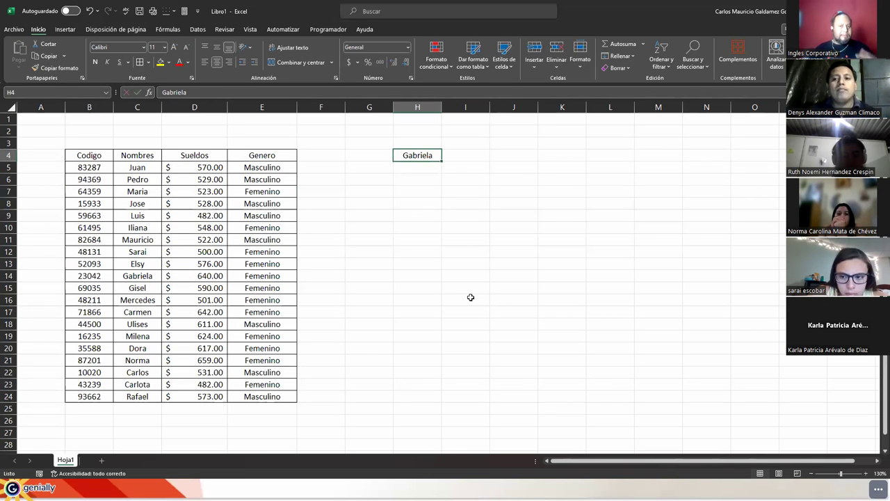
key(Right)
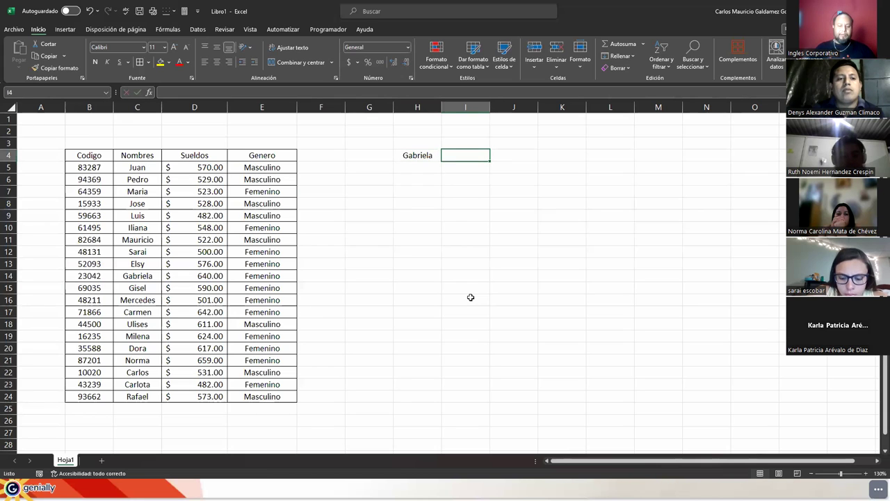
Enter the formula =COINCIDIR(H4;C5:C24;0) in I4 to find the exact-match position of the name.
text(=)
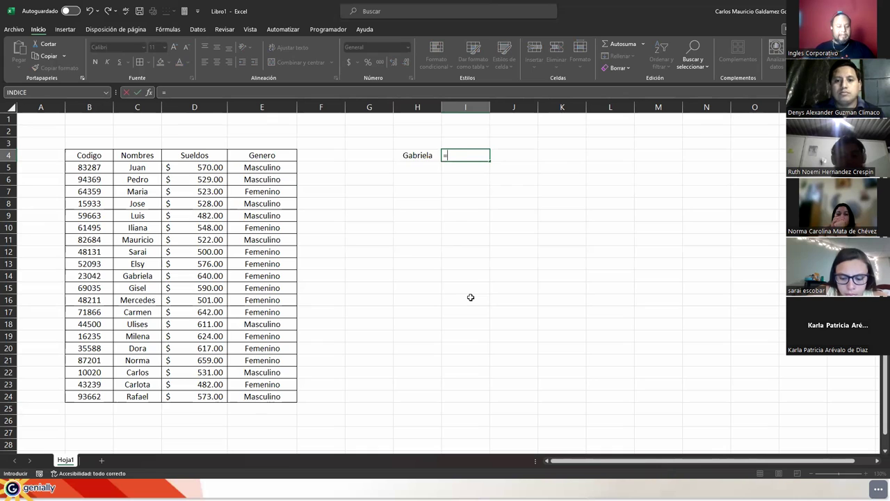
text(coin)
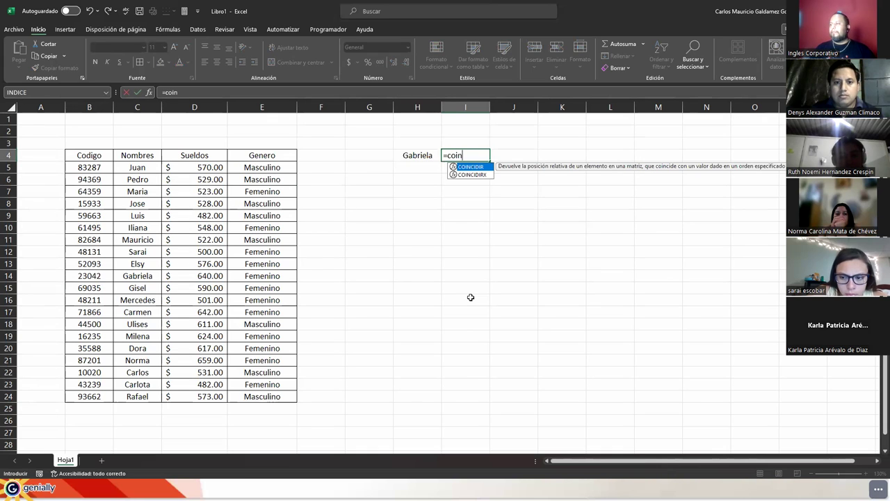
key(Tab)
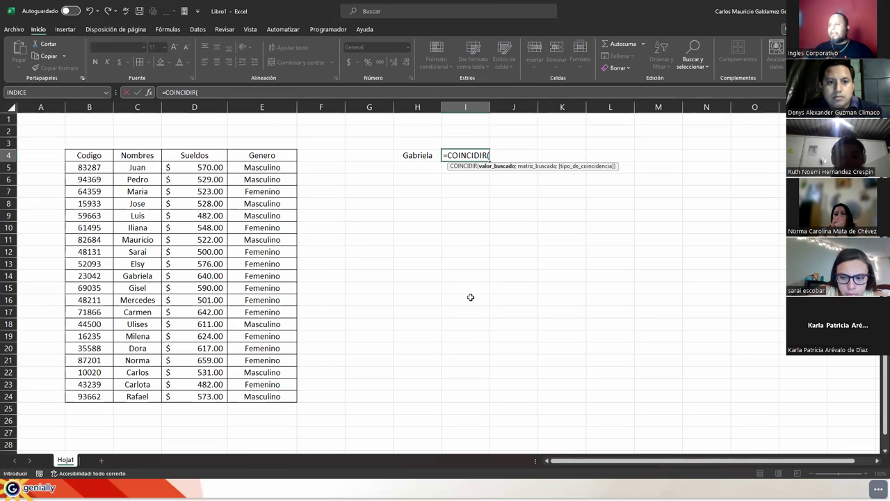
click(413, 158)
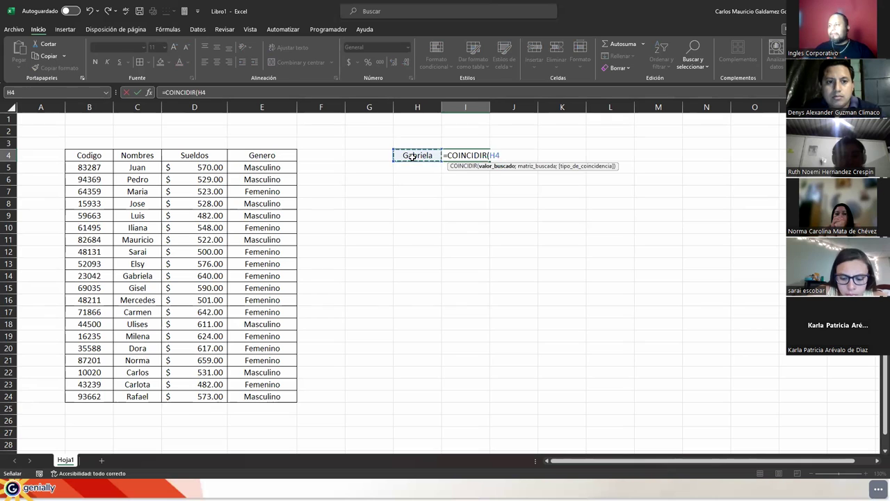
text(;)
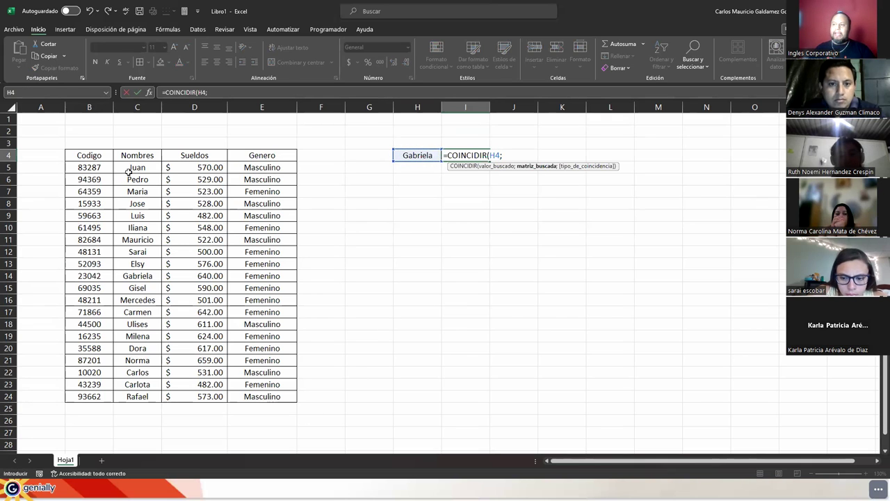
drag(127, 170, 131, 393)
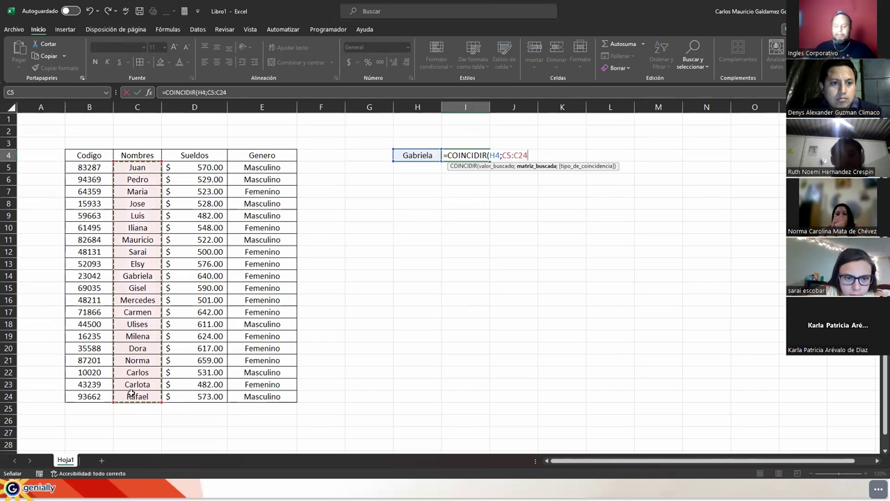
text(;)
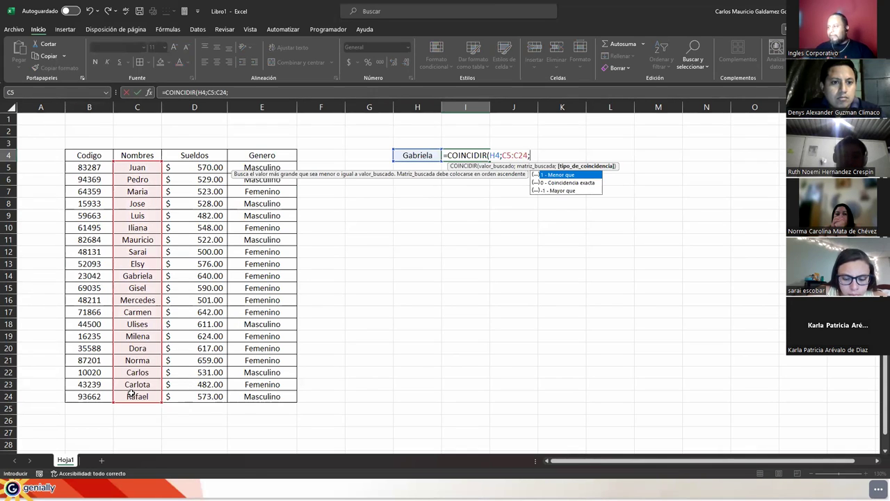
text())
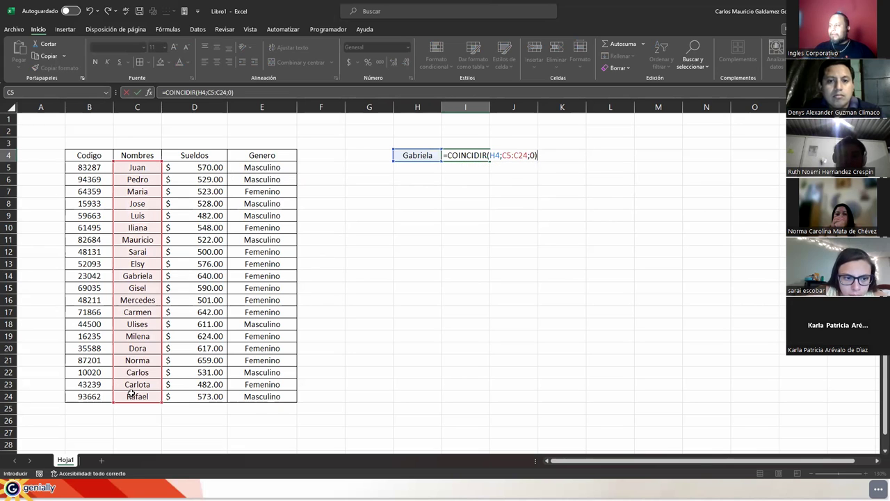
key(Return)
key(Up)
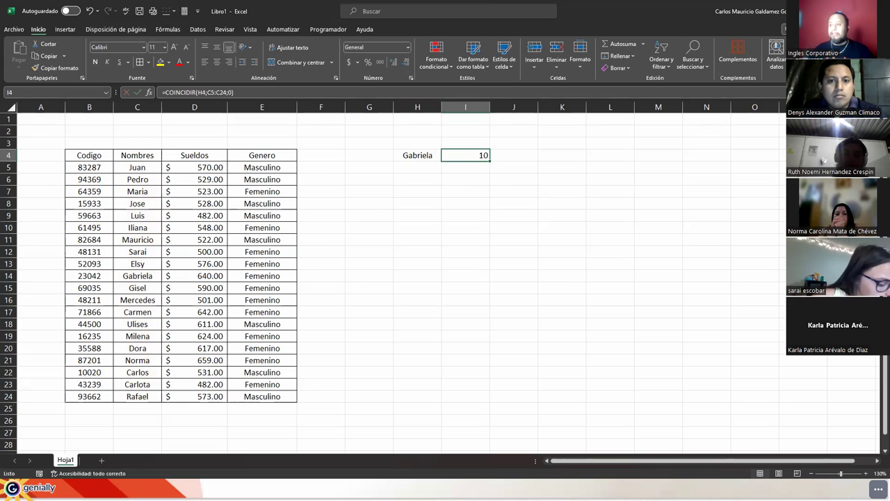
Add a # column in A4:A24 numbering the employees from 1 to 20, and center it.
click(44, 156)
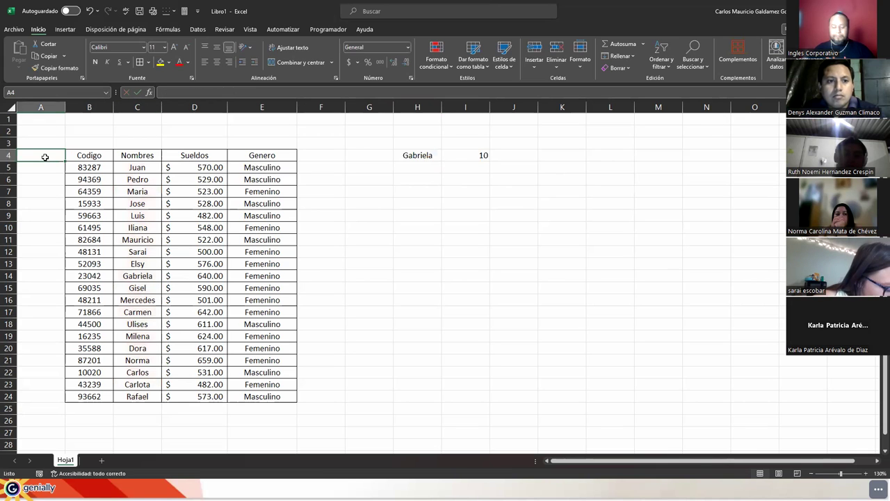
text(#)
key(Return)
text(1)
key(Return)
text(2)
key(Return)
drag(45, 162, 45, 176)
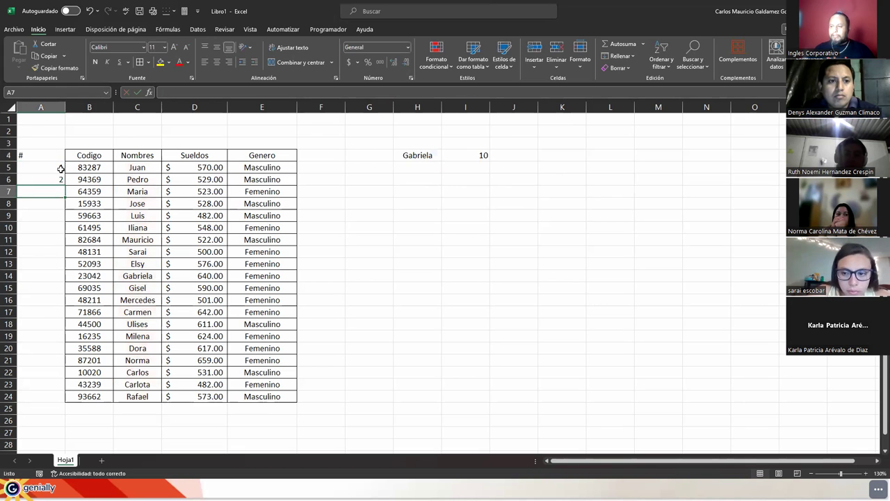
drag(62, 185, 52, 401)
drag(36, 156, 39, 396)
click(217, 62)
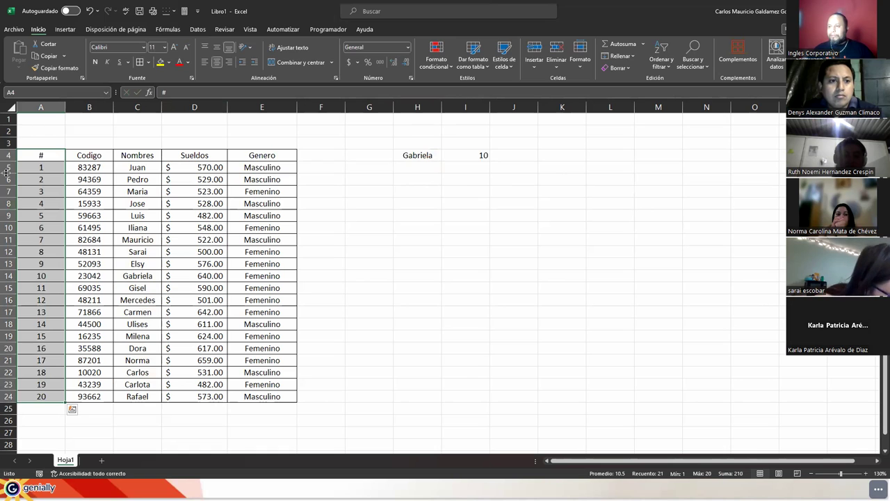
Change the match type of the COINCIDIR formula in I4 to 1.
click(7, 276)
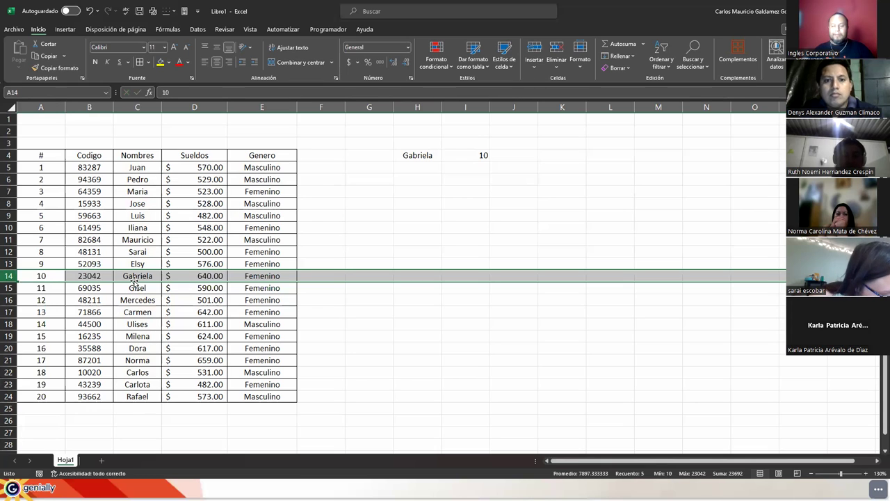
click(456, 157)
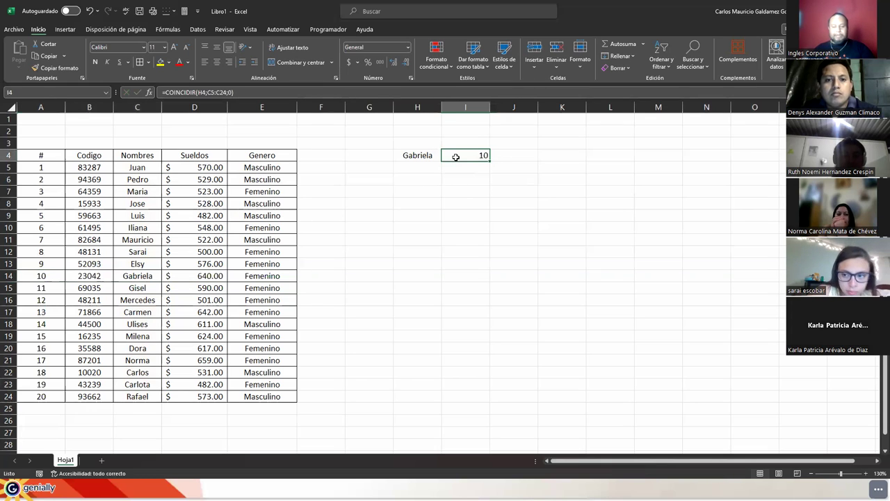
double_click(456, 158)
click(533, 155)
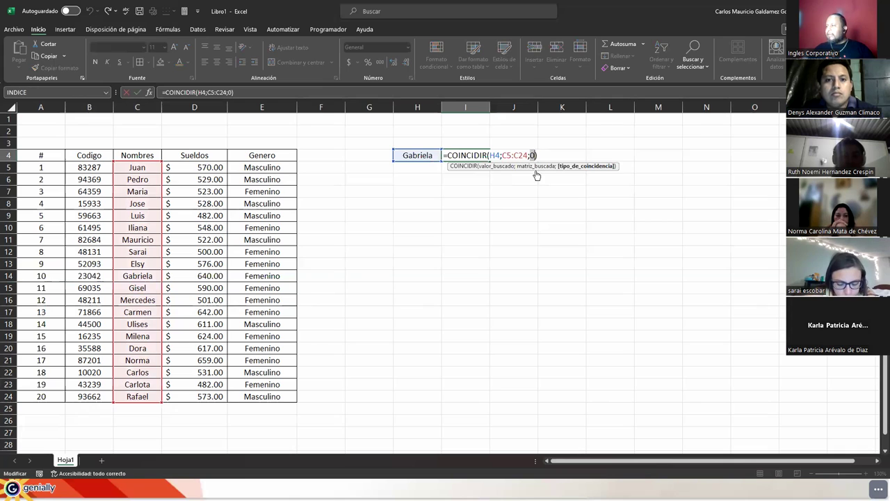
key(BackSpace)
key(BackSpace)
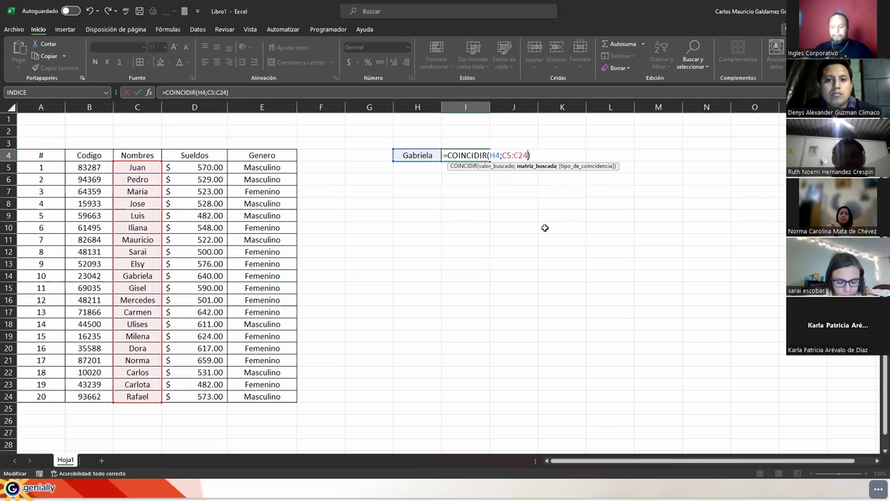
text(;1)
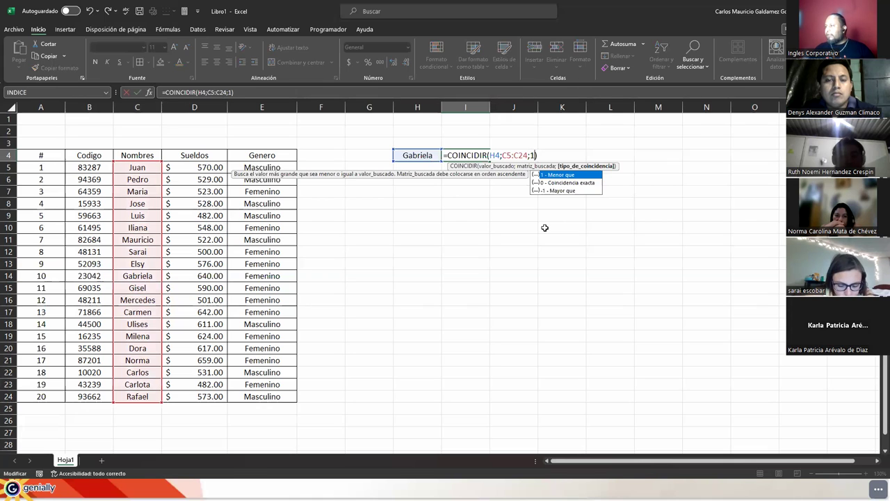
key(Return)
key(Up)
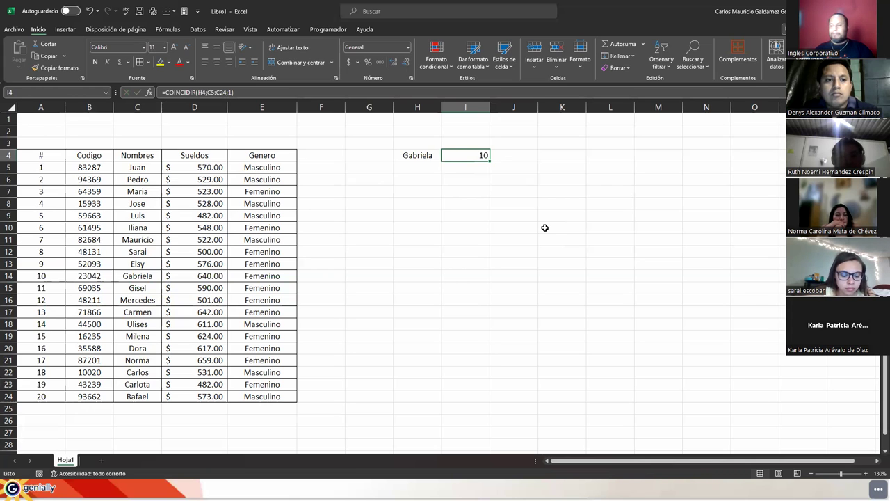
Try to switch the COINCIDIR formula in I4 to the -1 - Mayor que match option.
key(F2)
key(Left)
key(BackSpace)
key(BackSpace)
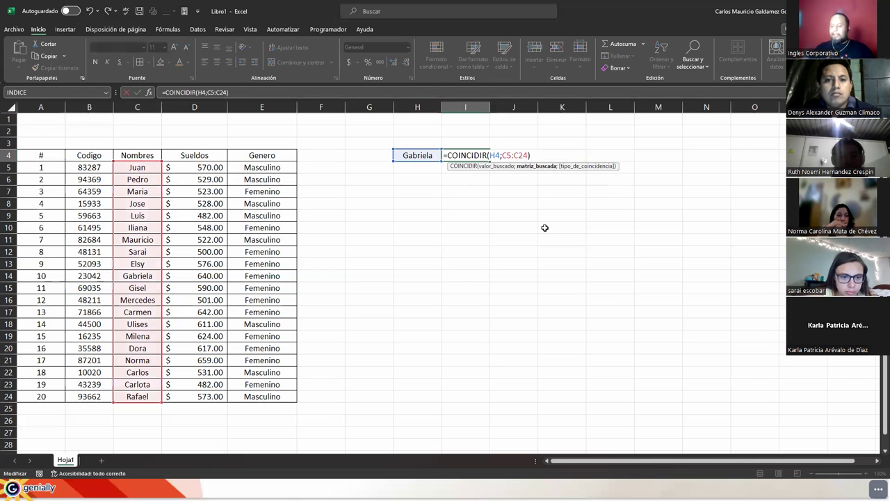
text(;)
key(Down)
key(Down)
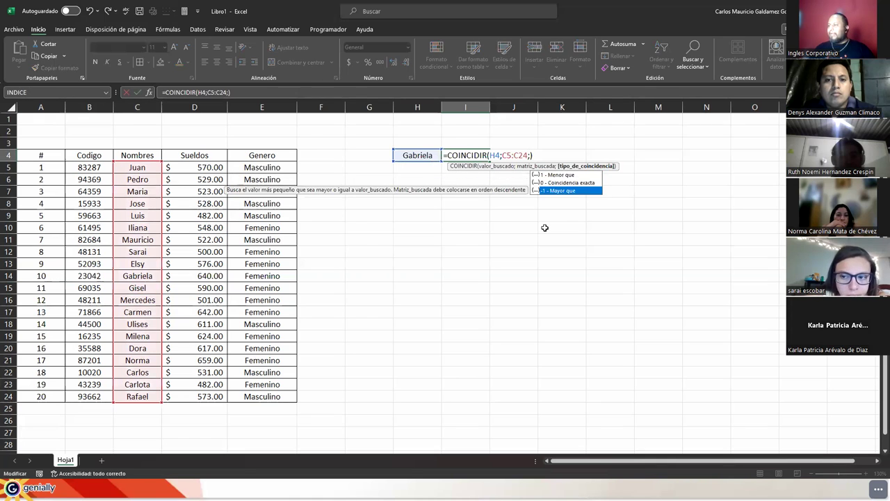
key(Return)
key(Up)
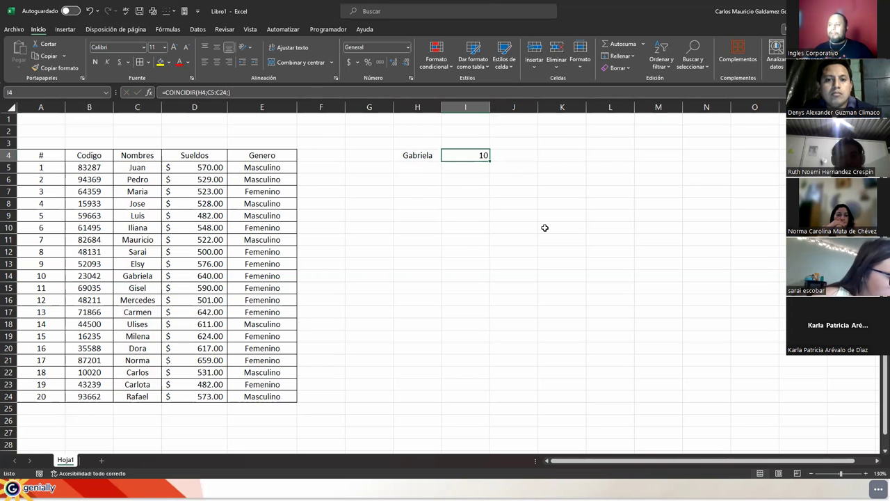
Complete the formula in I4 as =COINCIDIR(H4;C5:C24;-1).
key(F2)
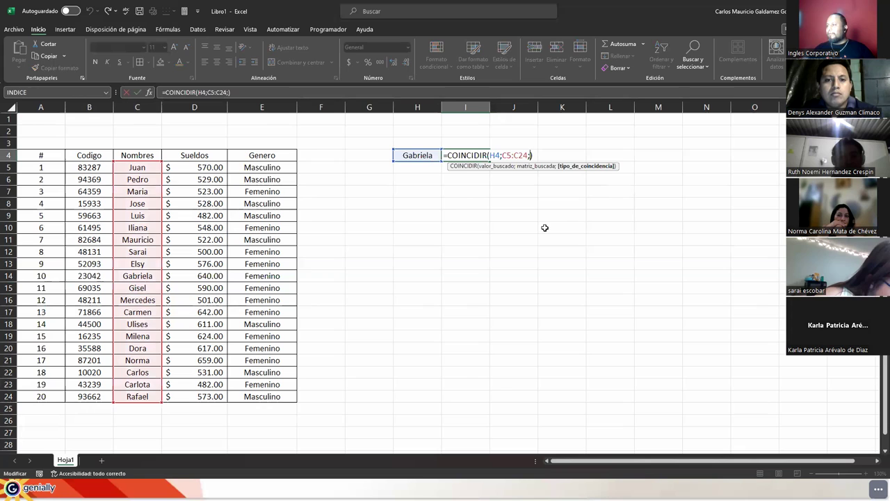
text(-)
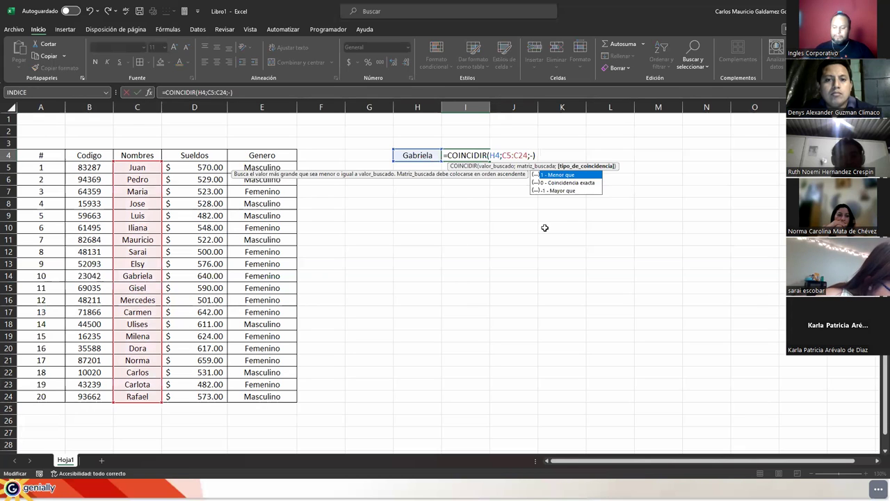
text(1)
key(Return)
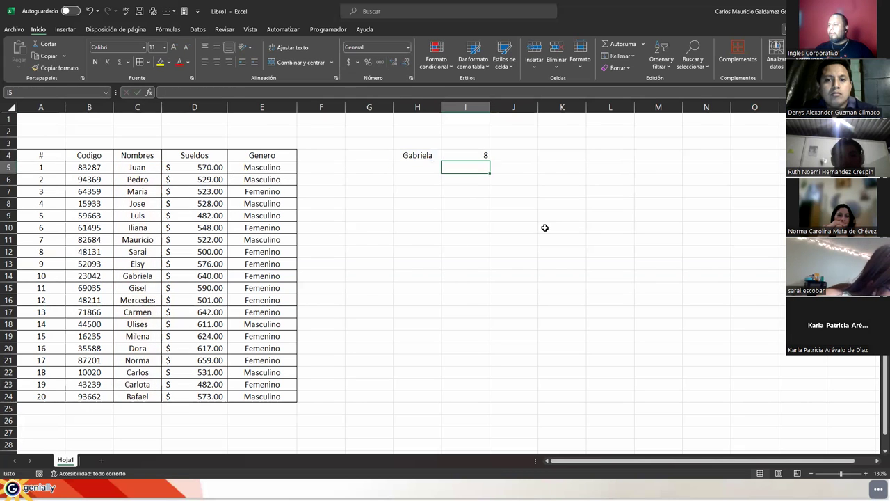
key(Up)
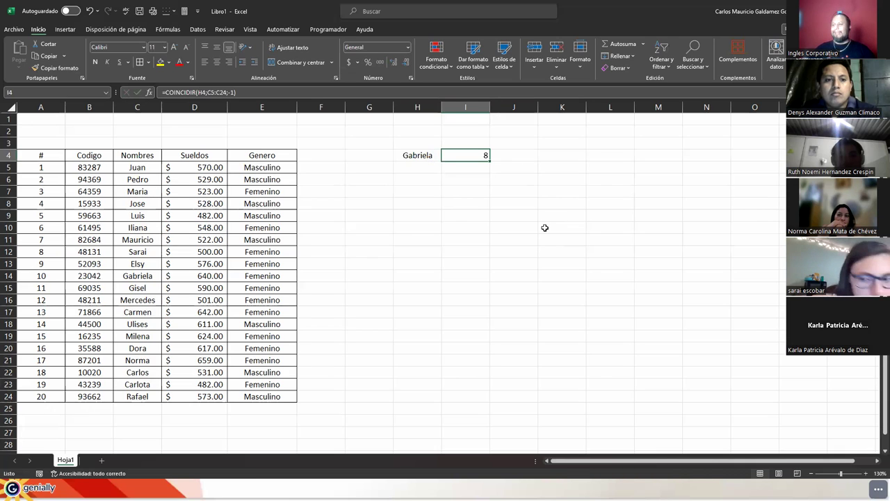
Clear the match type argument of the COINCIDIR formula in I4 and review the available match options.
key(F2)
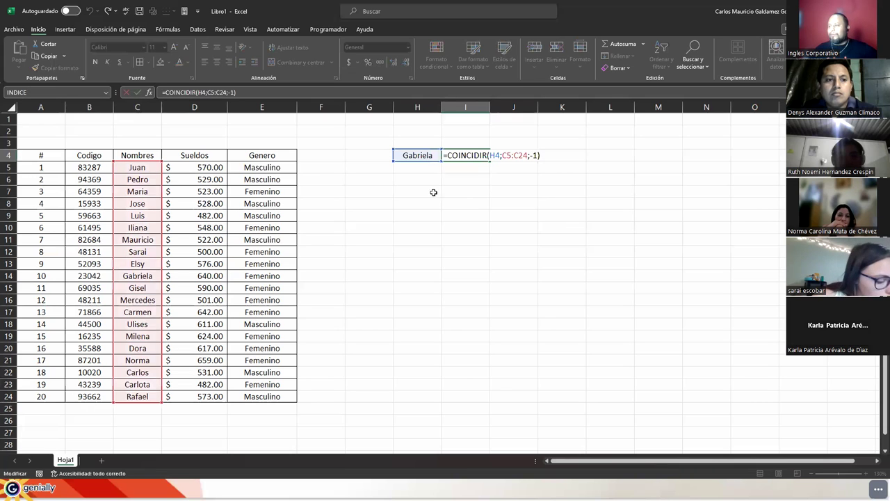
click(532, 156)
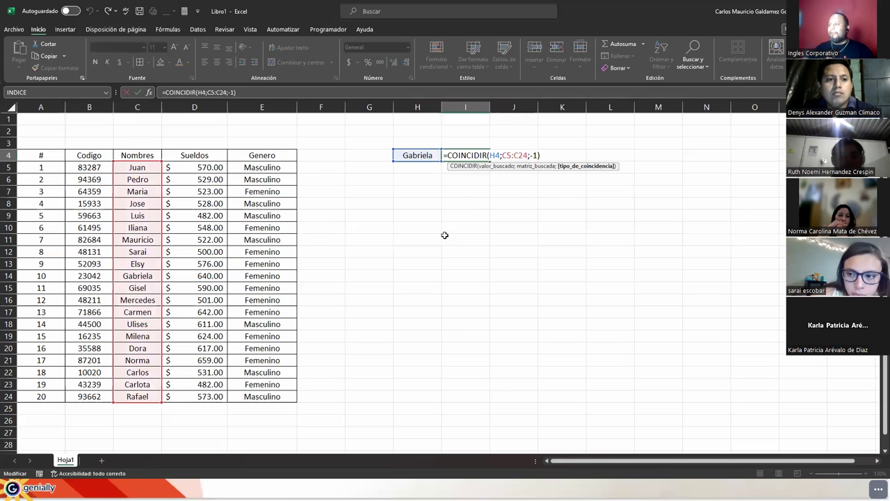
key(BackSpace)
key(BackSpace)
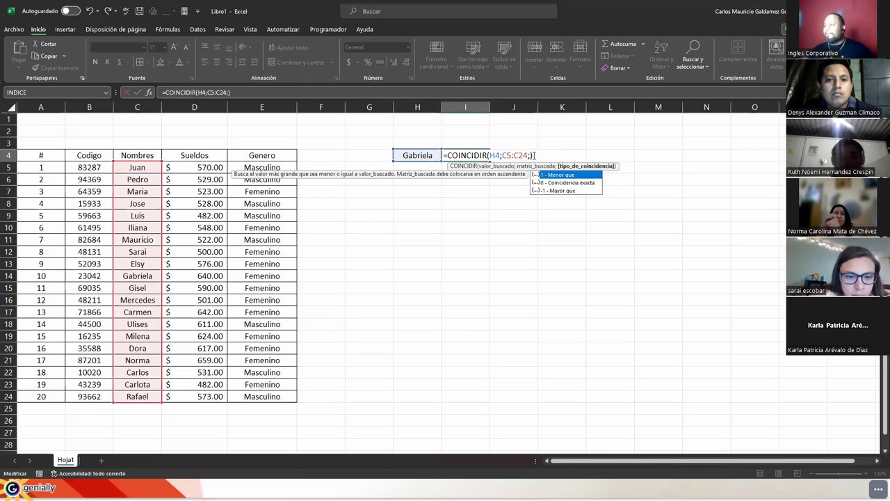
key(Down)
key(Down)
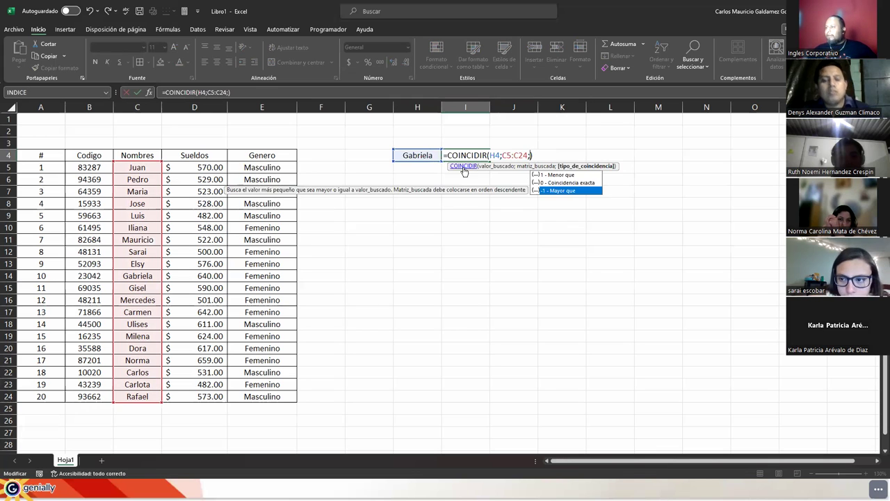
Open the help article on COINCIDIR and read how each Tipo_de_coincidencia value behaves.
key(F1)
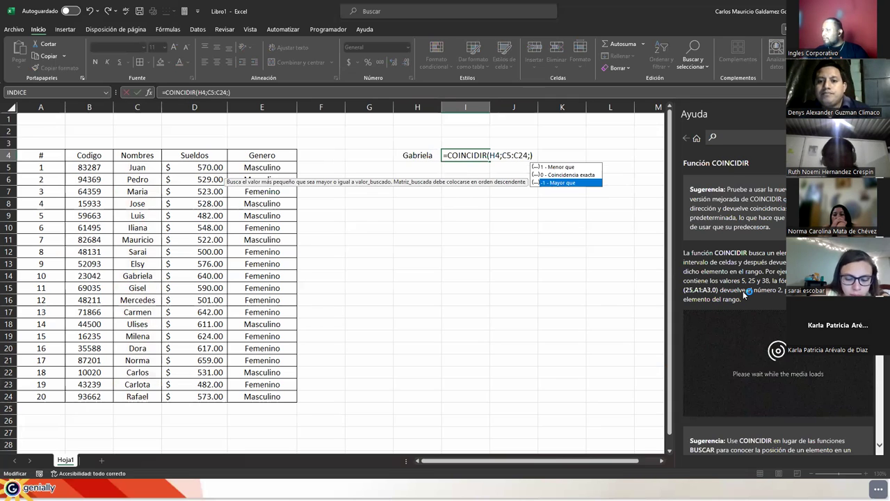
scroll(743, 291, down, 3)
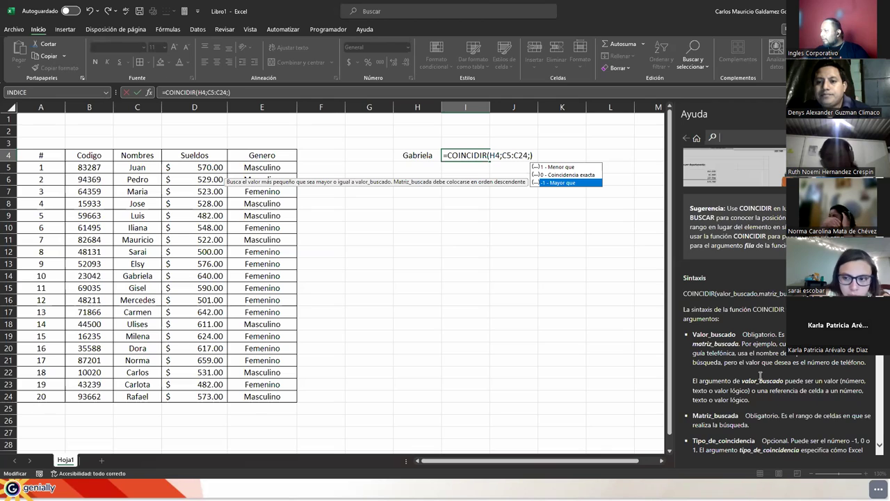
scroll(719, 415, down, 3)
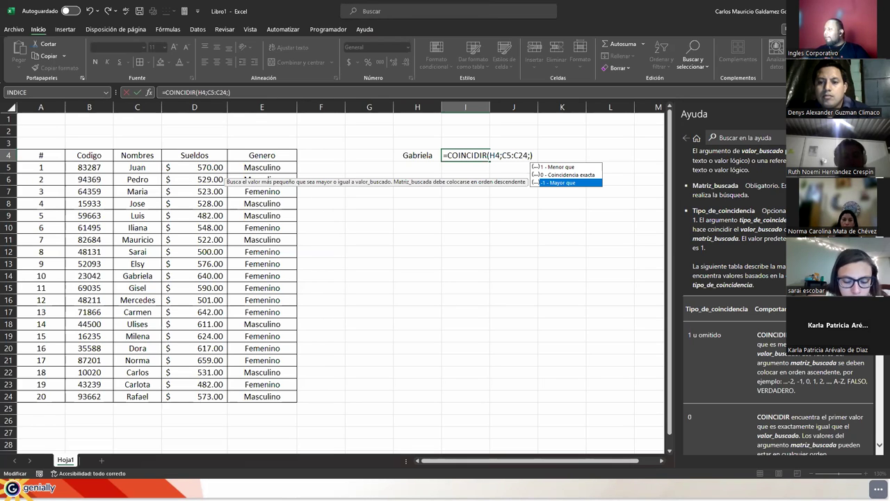
scroll(749, 261, down, 2)
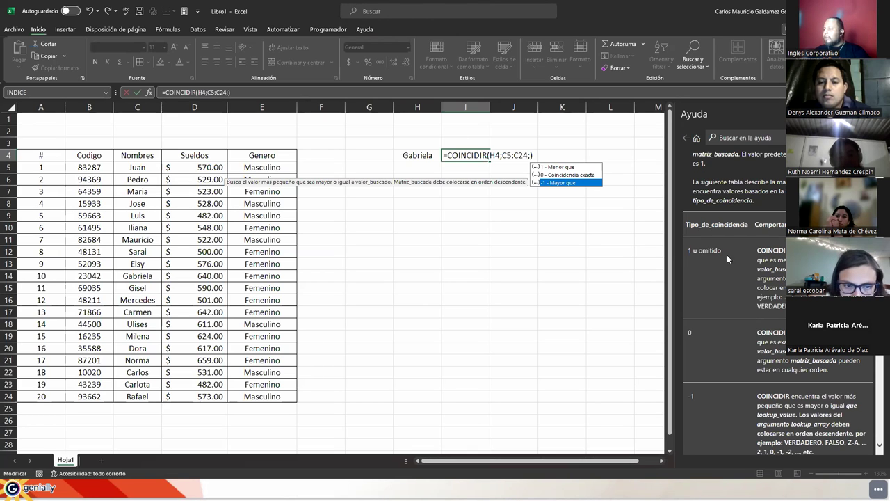
drag(694, 253, 689, 252)
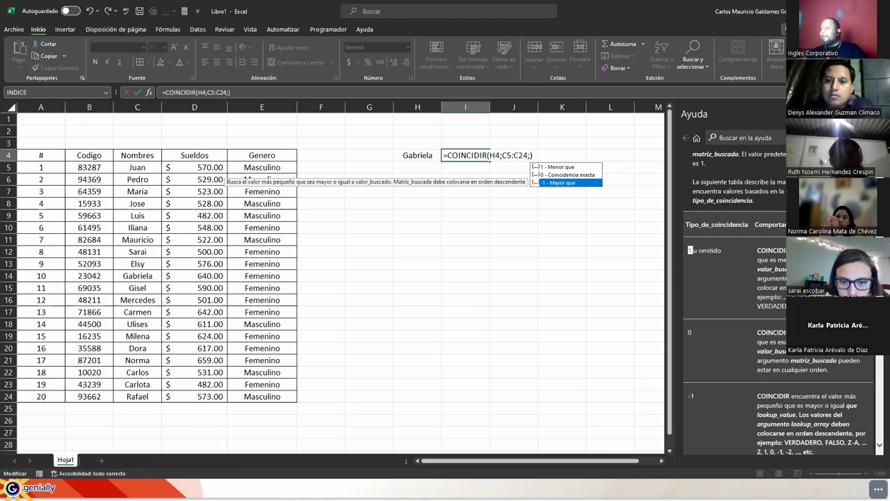
Set the match type in the I4 formula to 1 - Menor que, giving =COINCIDIR(H4;C5:C24;1).
double_click(551, 168)
key(Return)
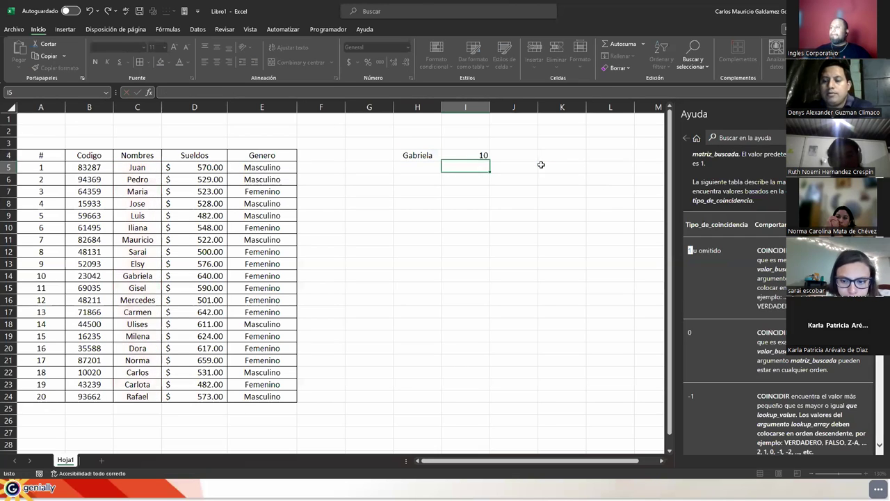
click(457, 154)
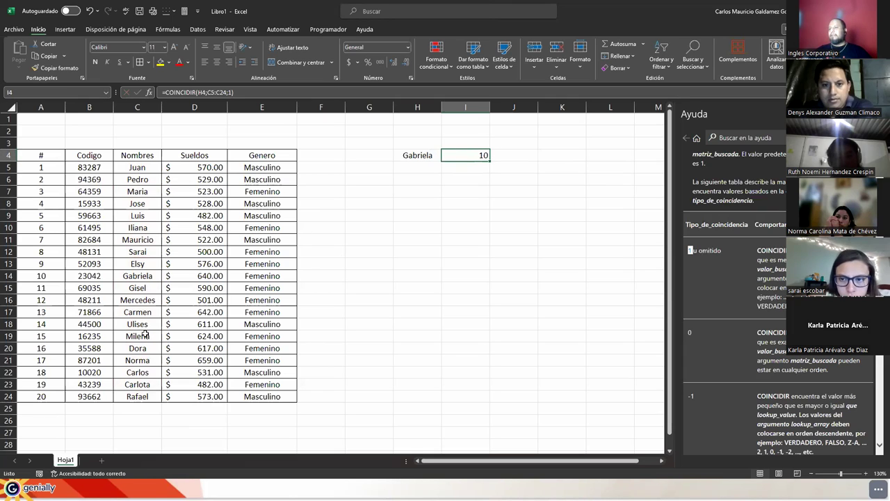
Compare the lookup name in H4 and the position in I4 with the names in C5:C24, especially rows 12 and 14.
click(8, 275)
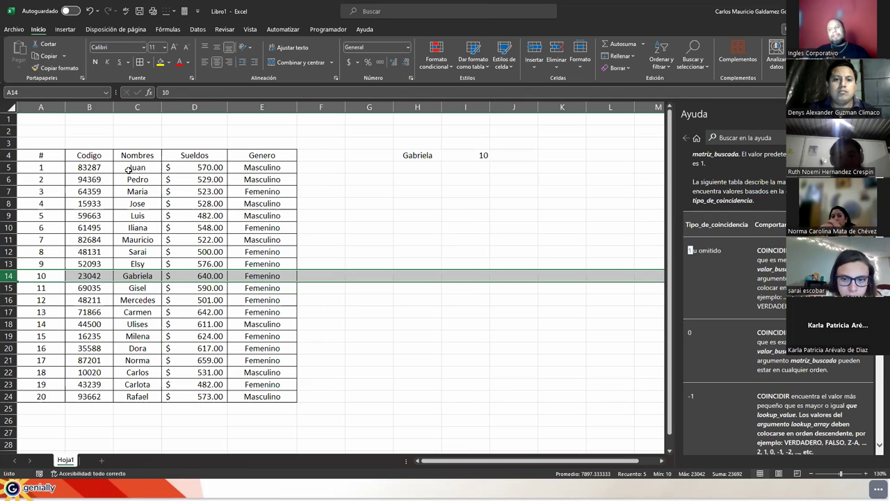
drag(129, 168, 132, 397)
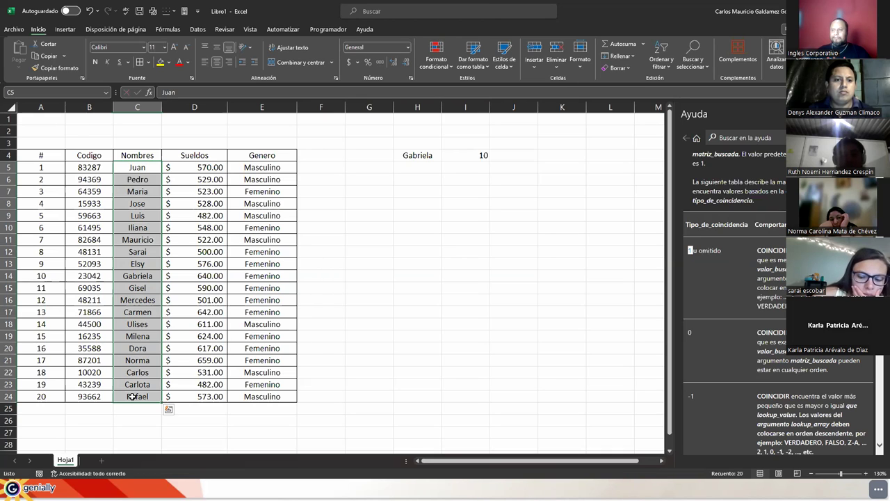
click(146, 215)
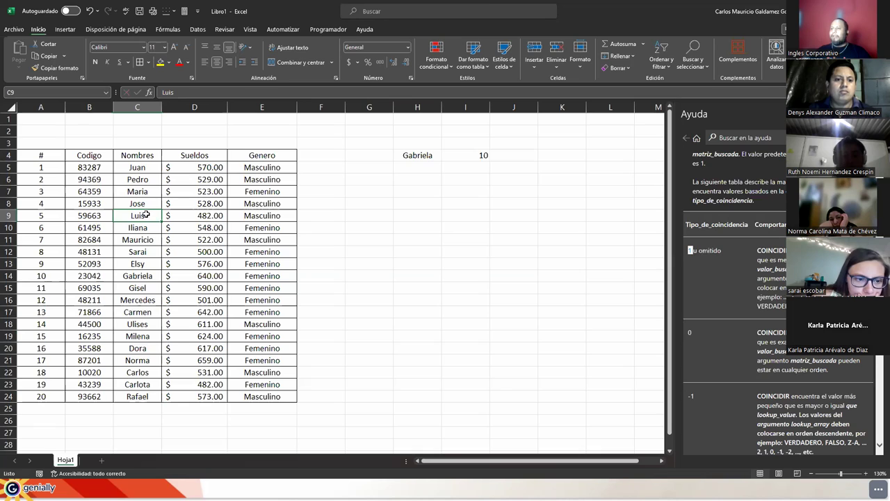
click(45, 156)
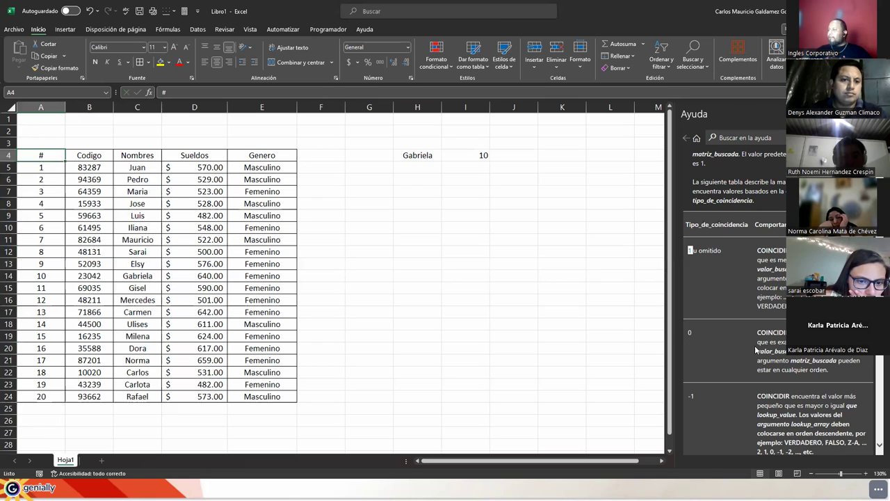
click(452, 155)
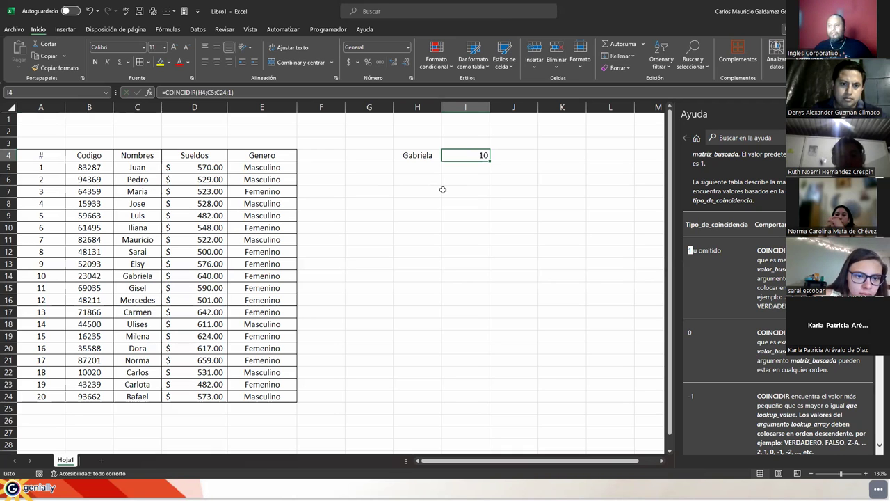
click(10, 251)
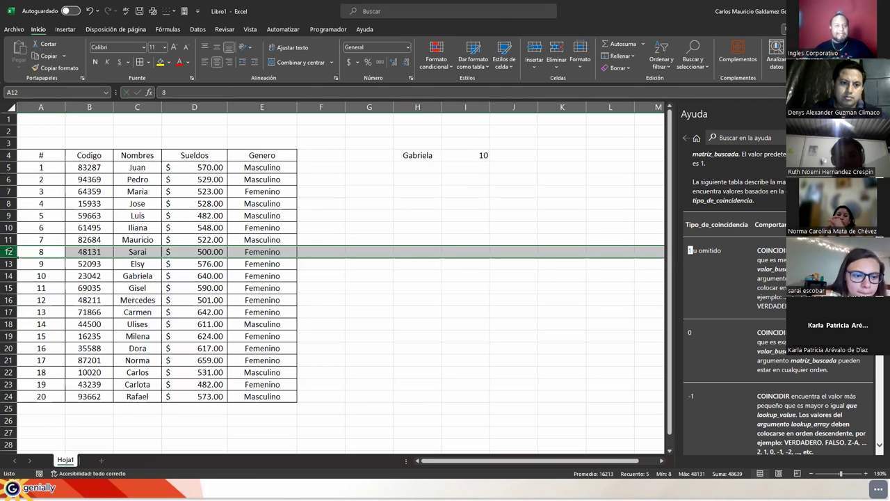
click(427, 155)
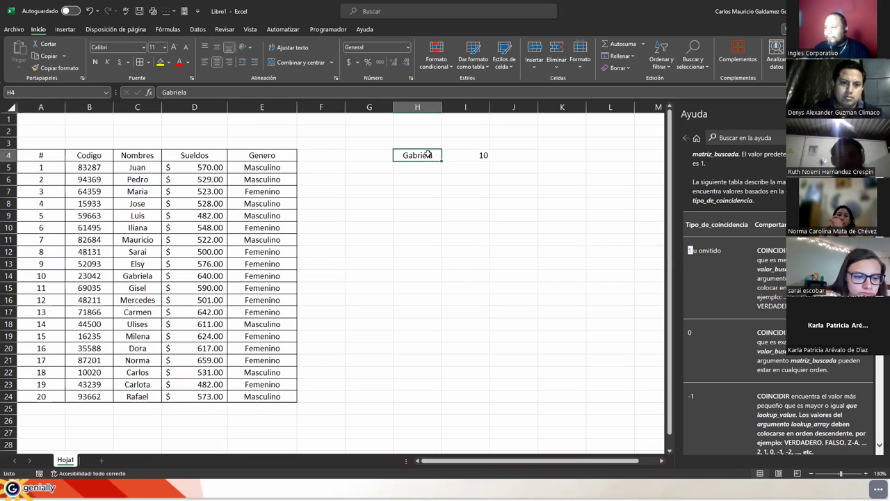
click(143, 251)
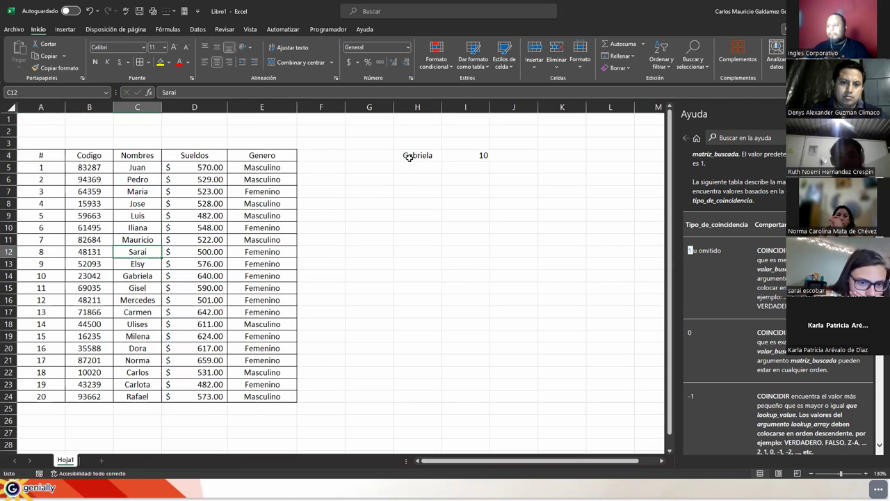
Compare the lookup name in H4 with the names in column C and skim the COINCIDIR help article's examples and introduction.
click(406, 156)
click(143, 251)
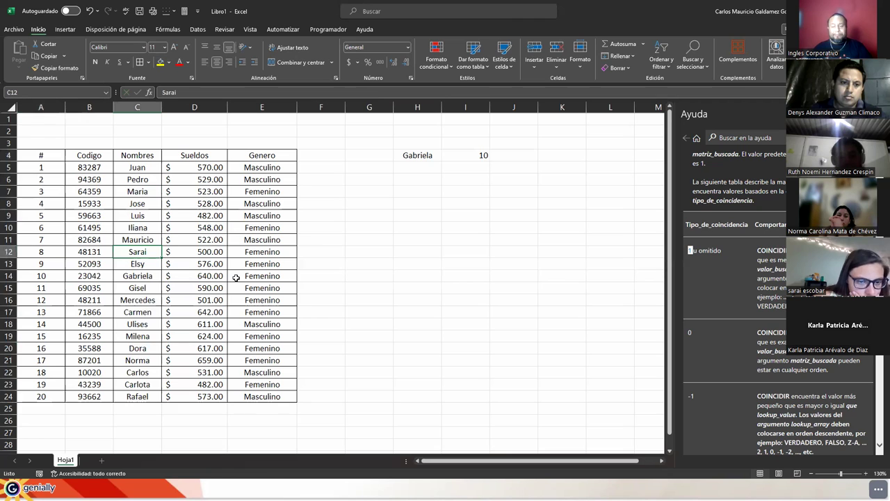
scroll(768, 330, down, 5)
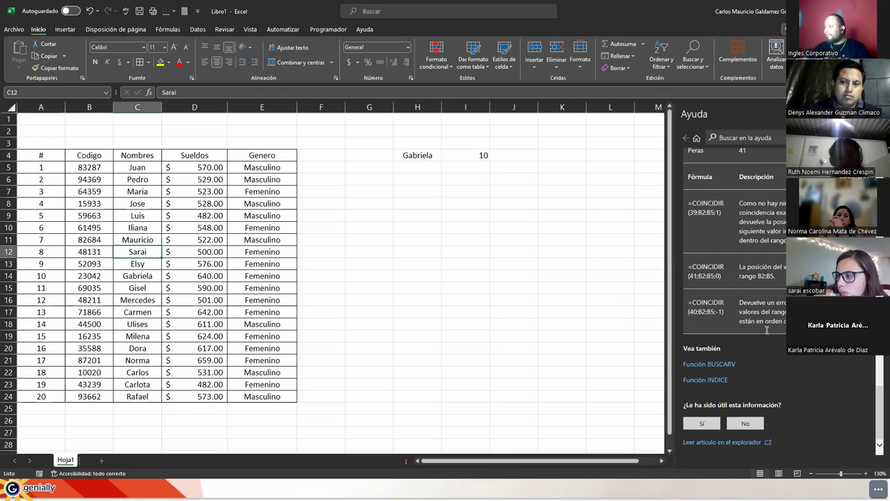
scroll(761, 331, up, 10)
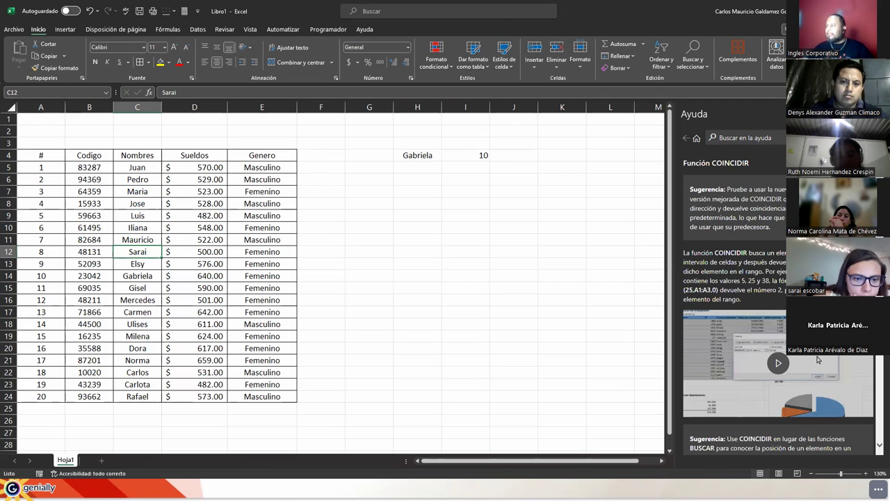
Change the match type in the I4 formula to 0, giving =COINCIDIR(H4;C5:C24;0).
click(458, 158)
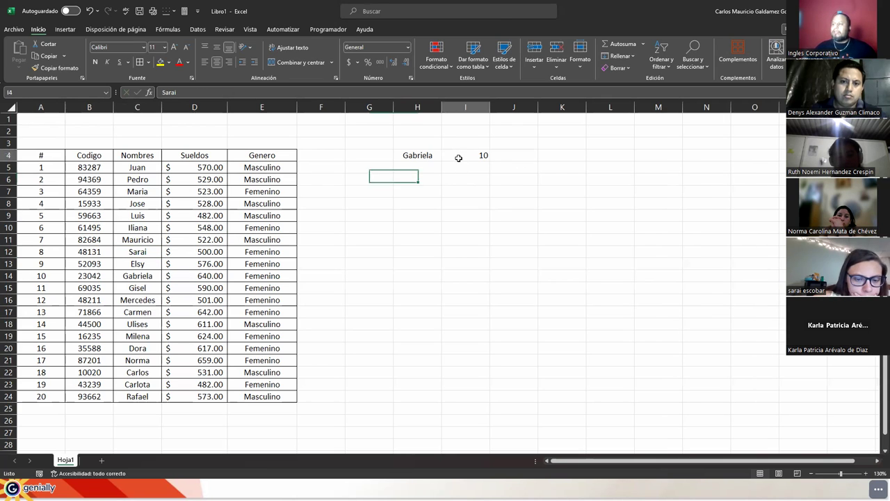
double_click(458, 157)
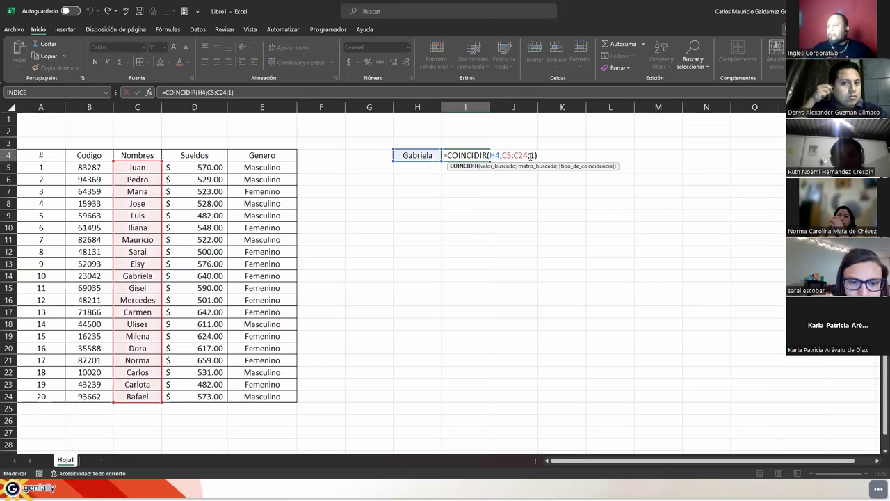
double_click(533, 155)
text(0)
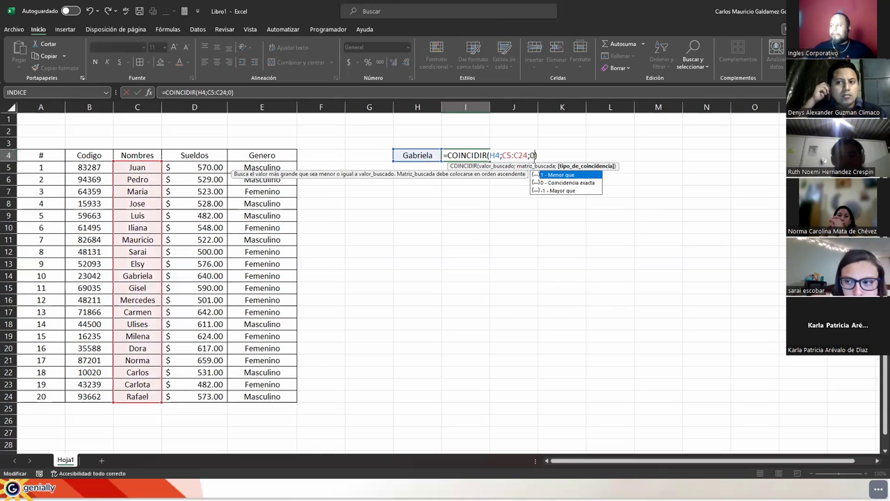
key(Return)
key(Up)
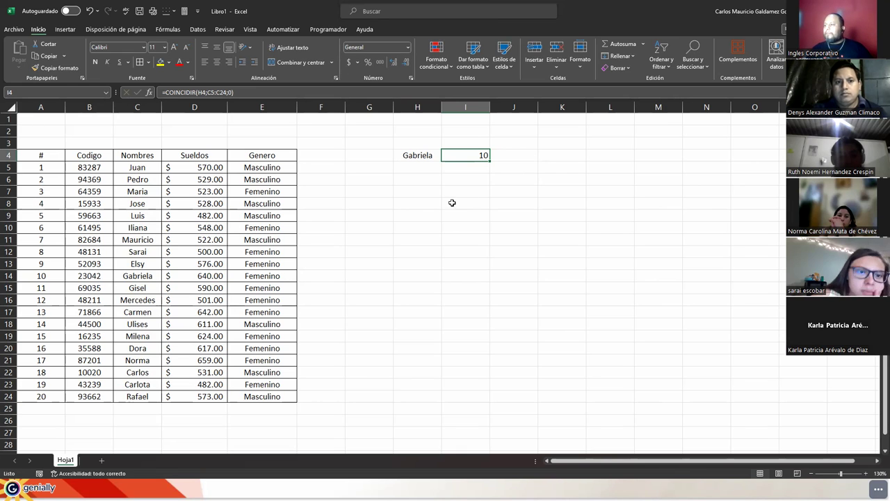
Replace the lookup name in H4 with a first name absent from C5:C24 and check the COINCIDIR formula in I4.
click(415, 154)
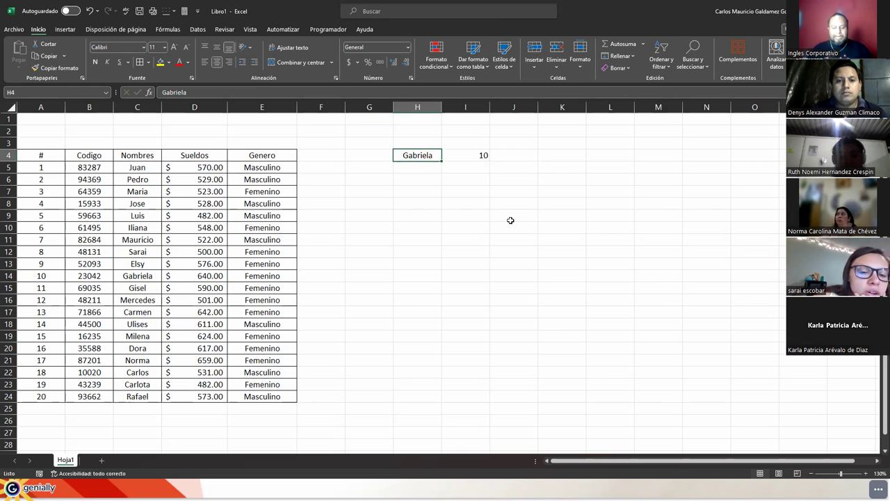
text(Mario)
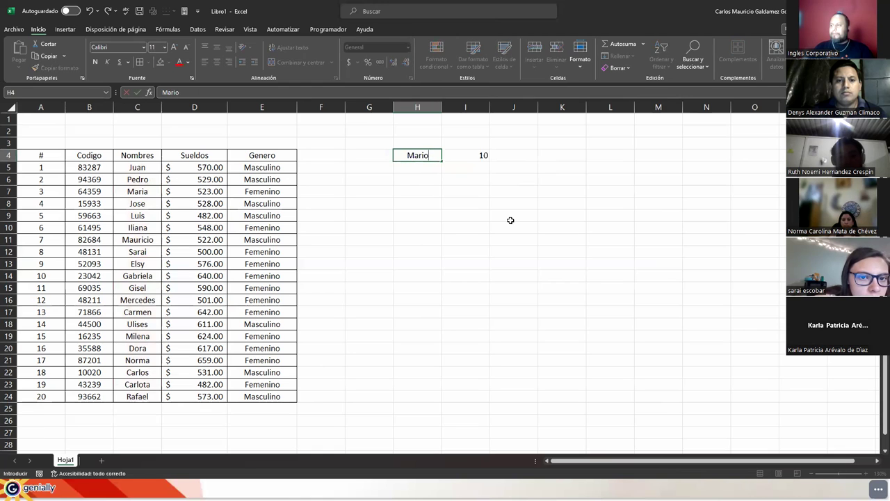
key(Return)
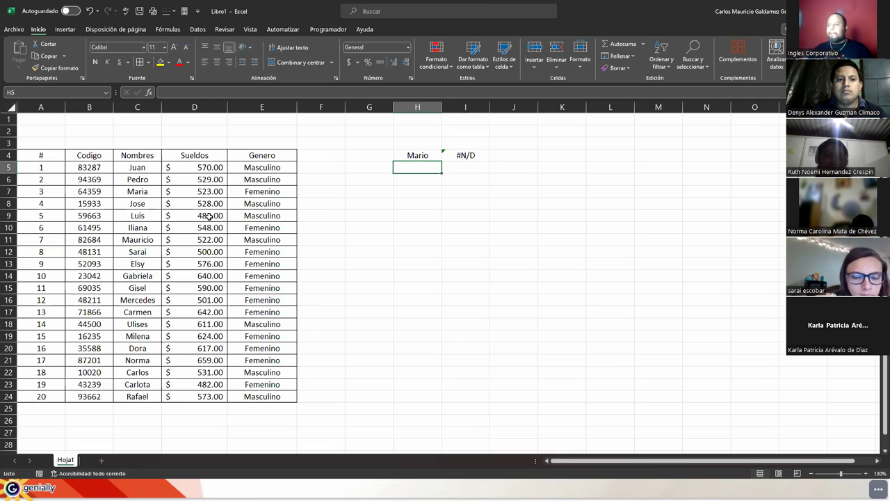
click(403, 156)
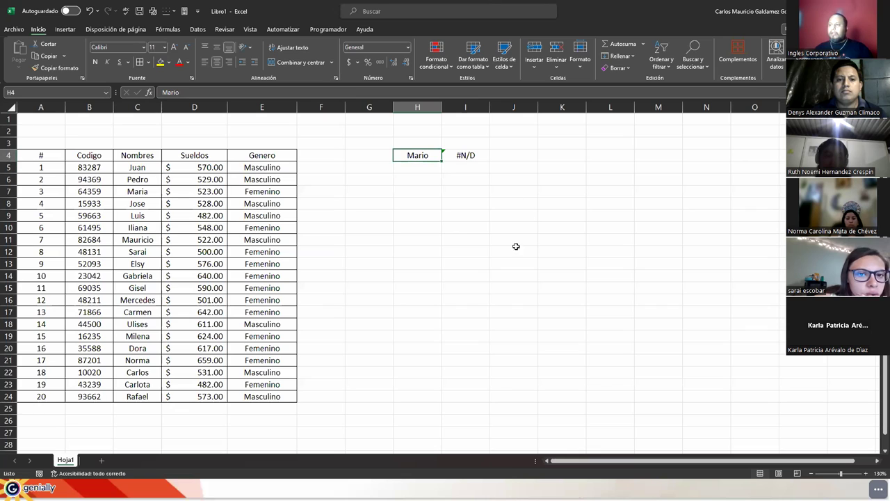
double_click(460, 156)
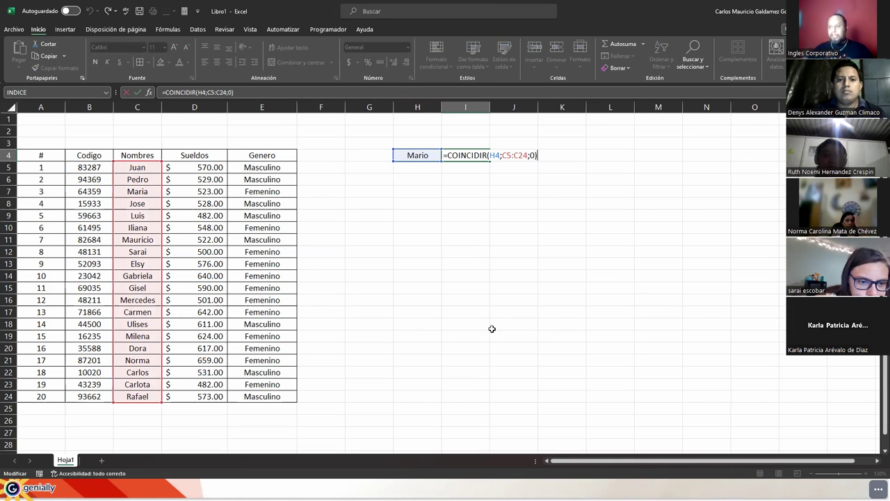
click(453, 237)
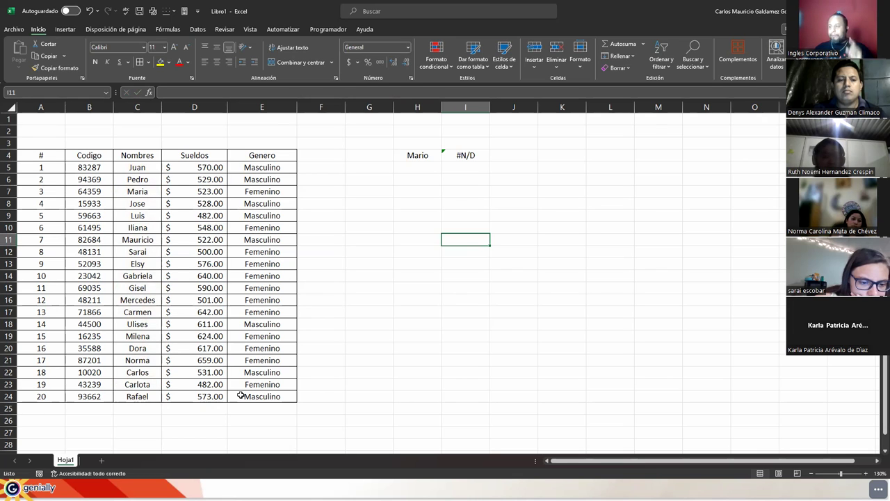
Enter the row labels Correlativo in B28 and Umbral in B29, below the employee table.
scroll(234, 360, down, 5)
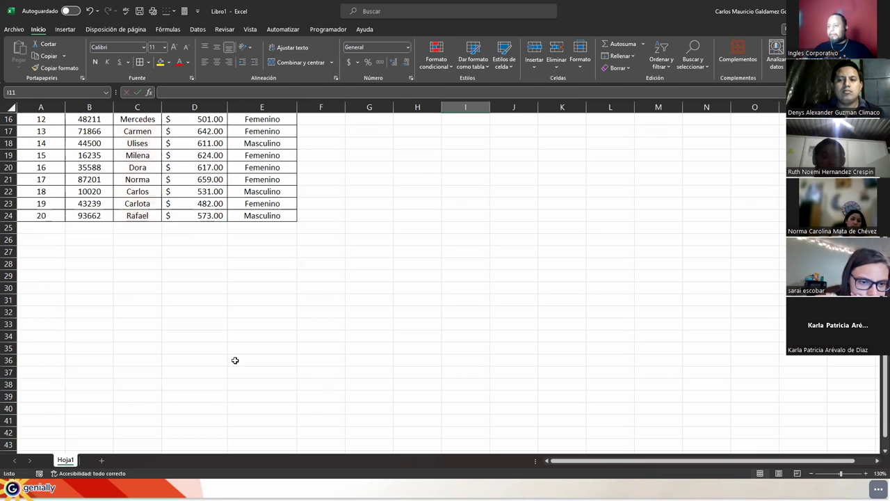
click(91, 264)
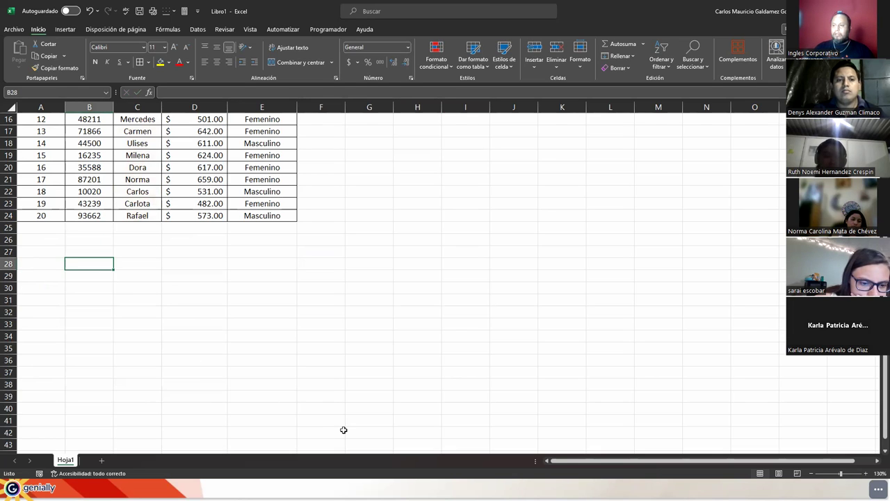
text(C)
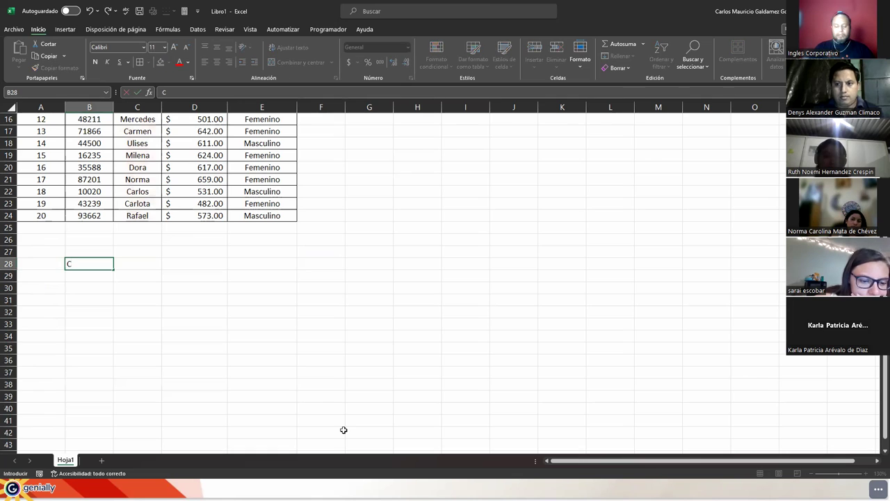
text(orre)
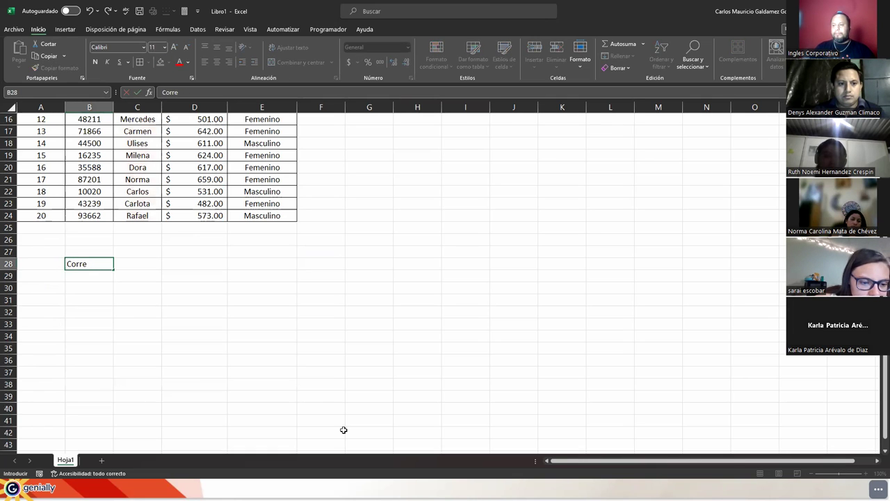
text(clatlativo)
key(BackSpace)
key(BackSpace)
text(vo)
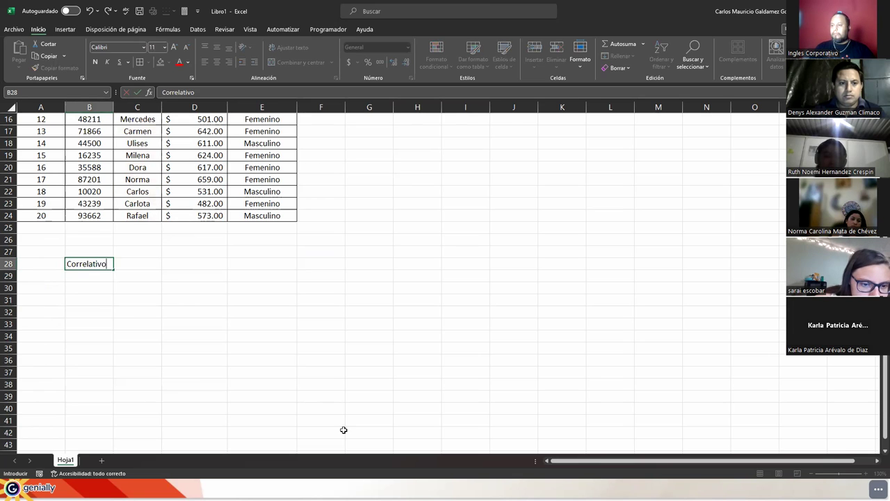
key(Return)
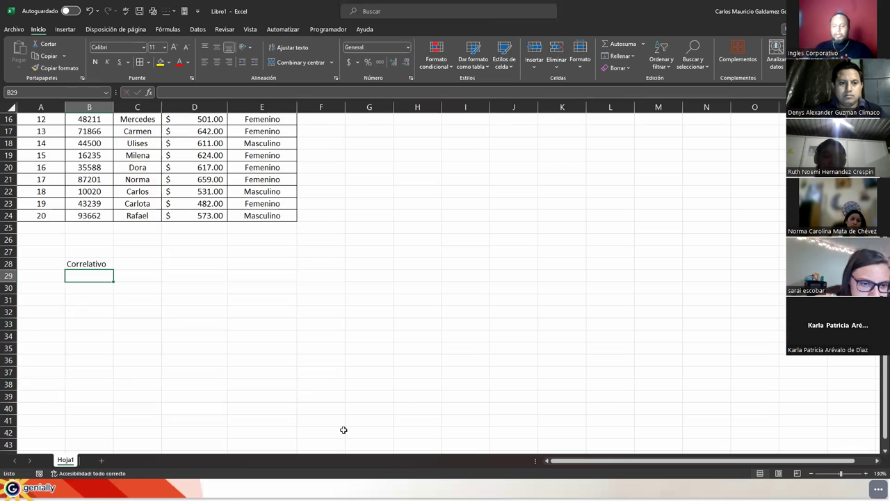
text(Umbral)
key(Tab)
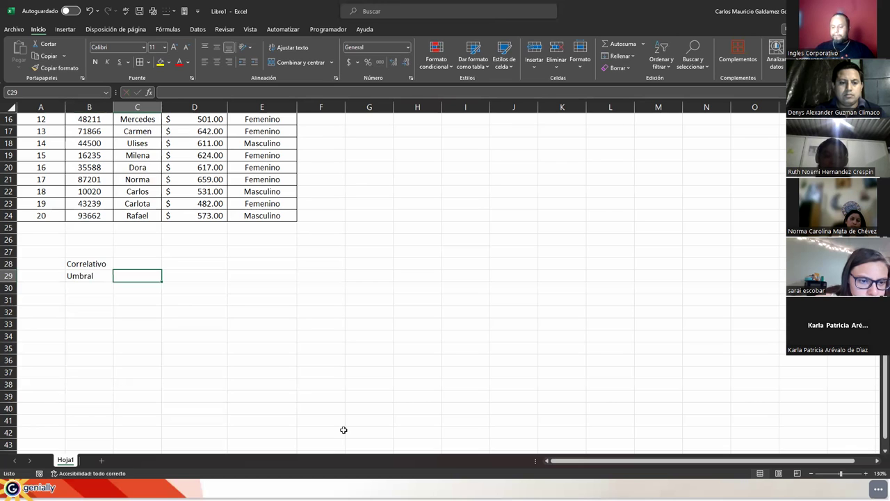
Number the Correlativo row from 1 to 10 across C28:L28 by extending the series.
key(Up)
text(1)
key(Tab)
text(2)
key(Tab)
text(3)
key(Tab)
key(Return)
drag(153, 266, 636, 264)
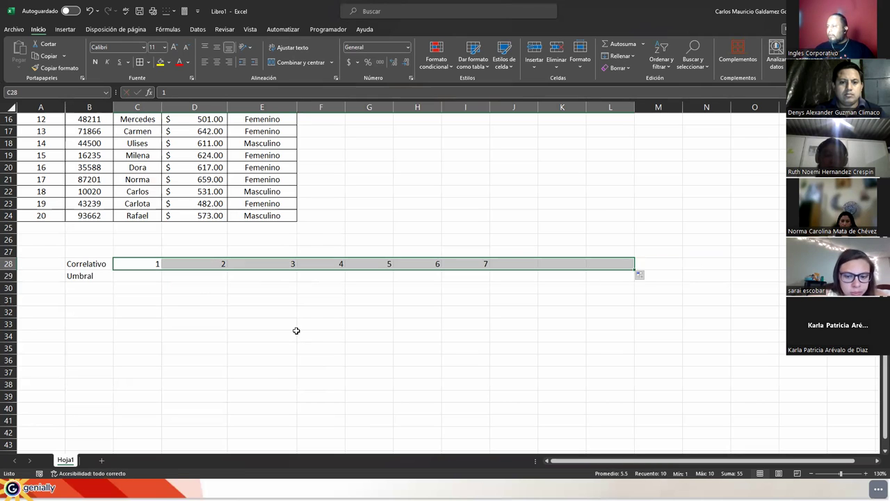
Enter the random number formula =ALEATORIO.ENTRE(0.2945;0.99) in C29 as the first Umbral value.
click(151, 278)
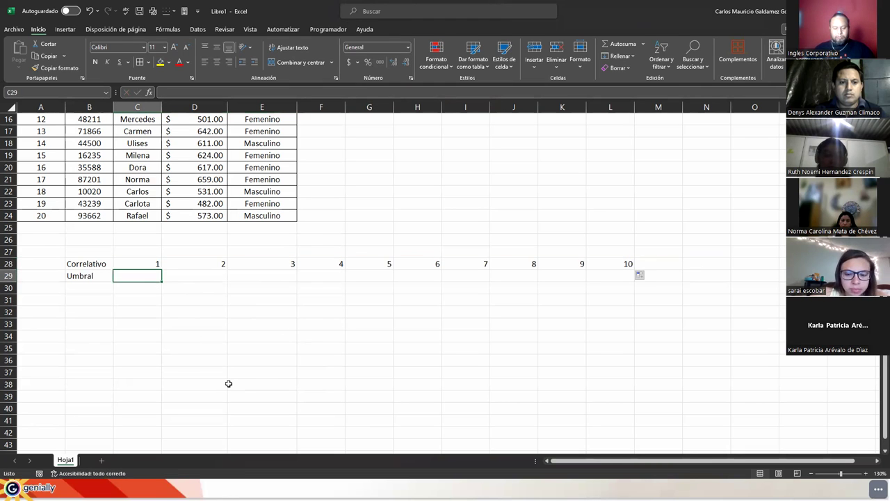
text(=alea)
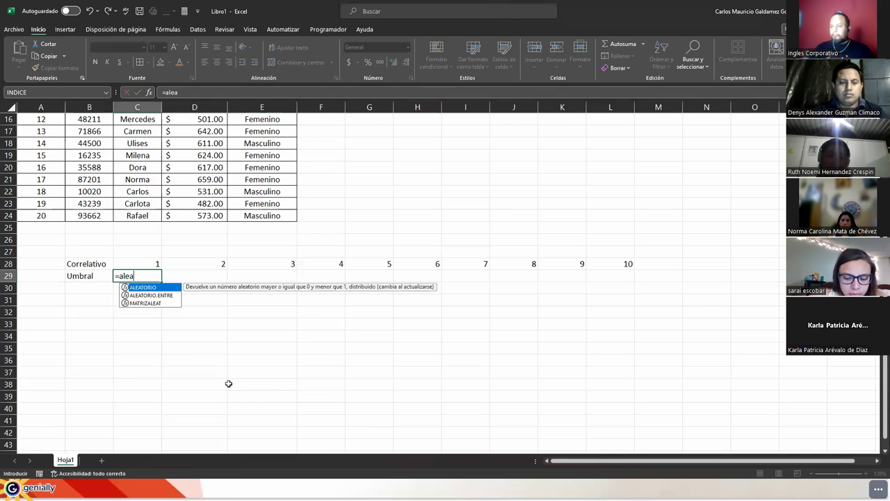
key(Down)
key(Tab)
text(0.)
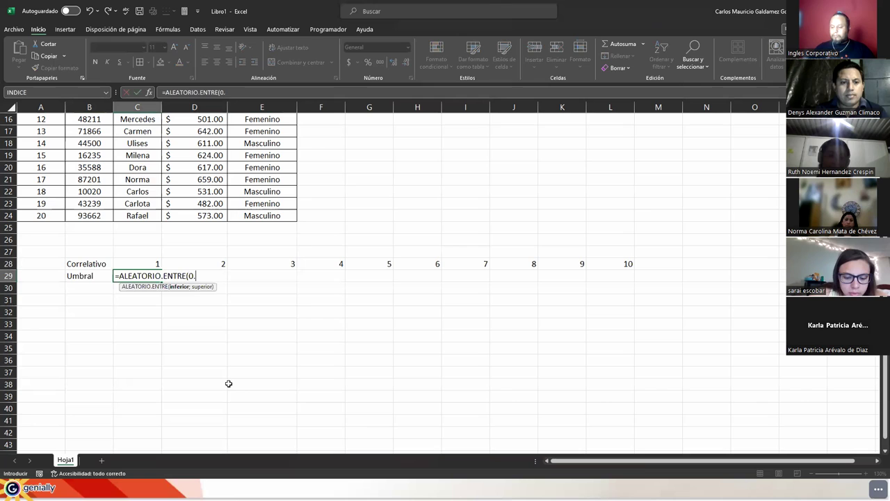
text(2945)
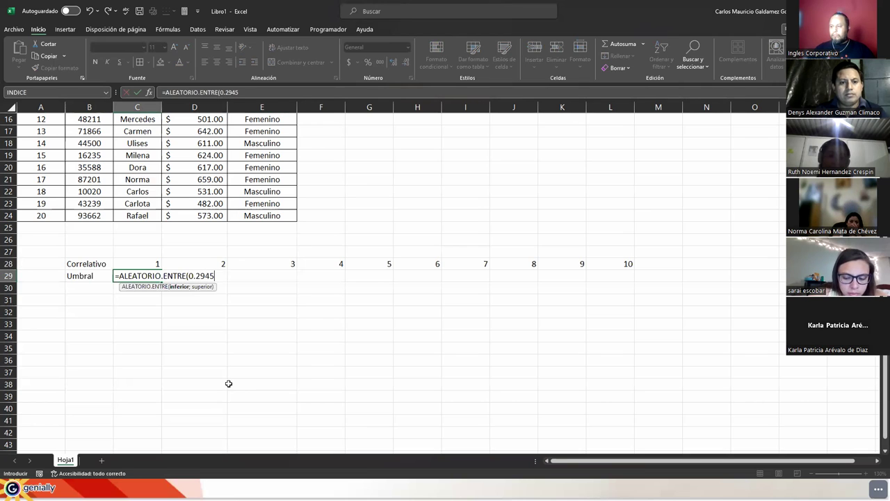
text(;)
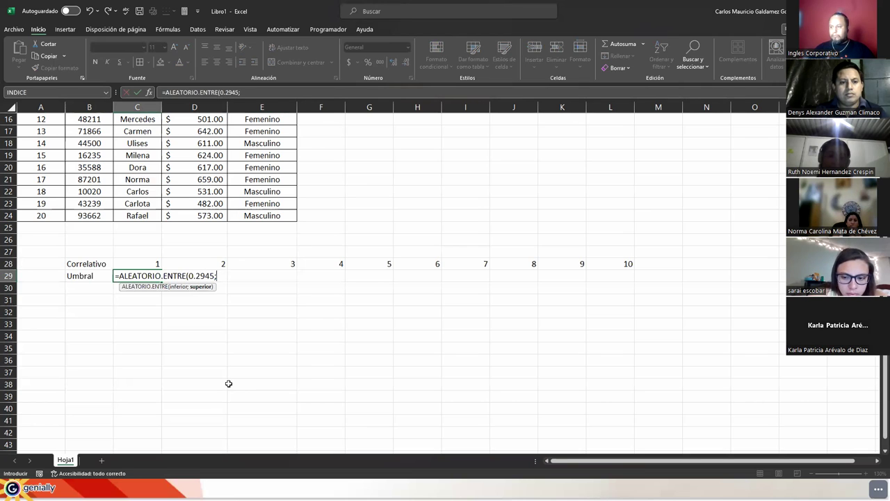
text(0.99)
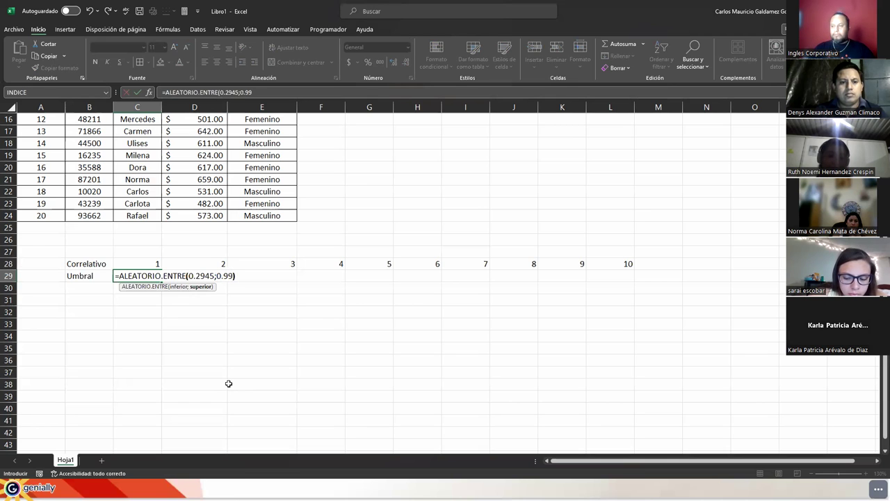
text())
key(ctrl+Return)
Format the Umbral value in C29 as a number with two decimal places.
click(396, 62)
click(396, 62)
click(397, 62)
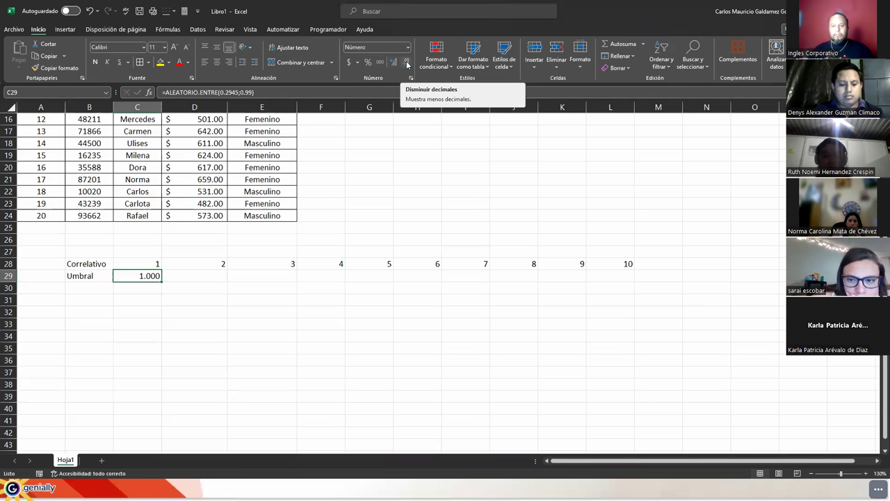
click(407, 63)
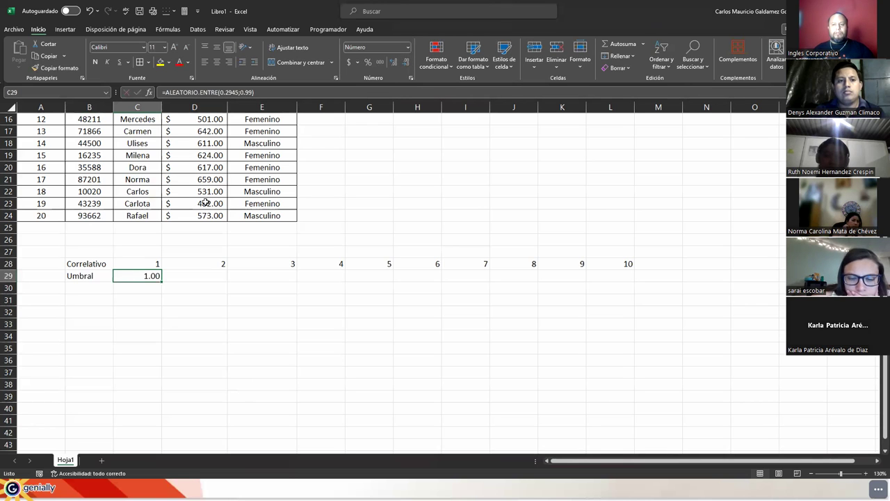
Review the COINCIDIR formula in I4 with its referenced cells and the Codigo values in B5:B24.
scroll(210, 213, up, 5)
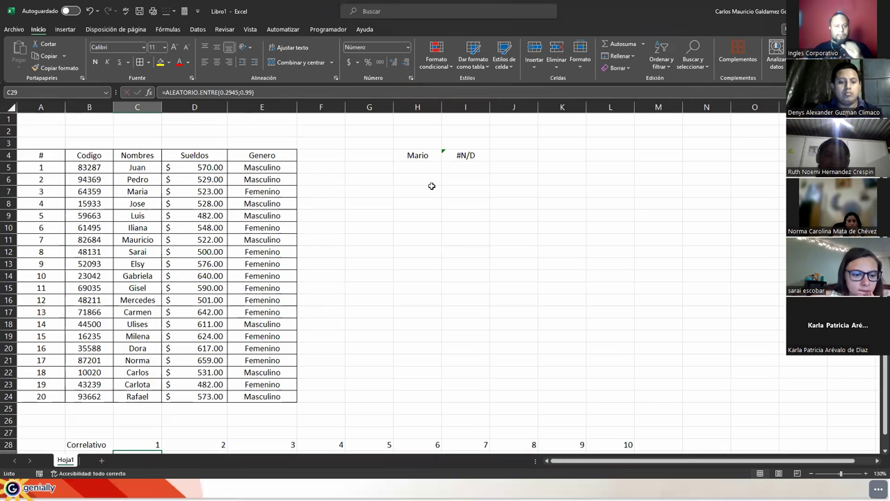
click(463, 159)
double_click(464, 158)
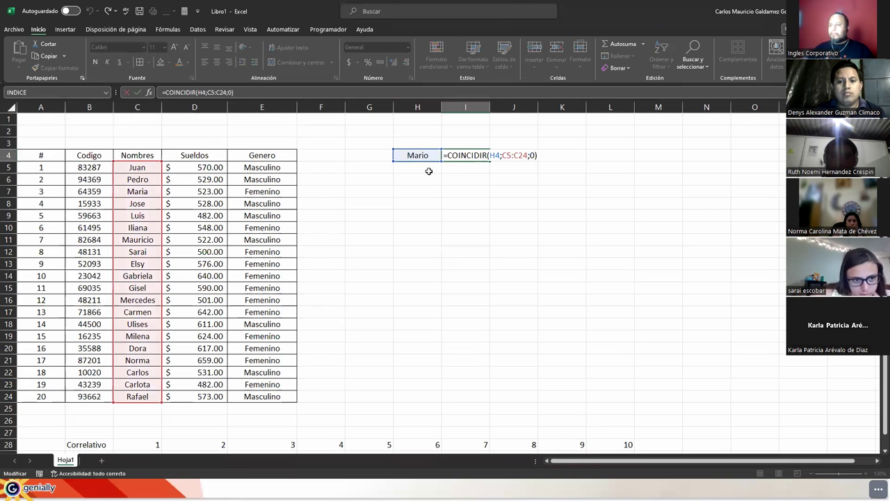
click(82, 167)
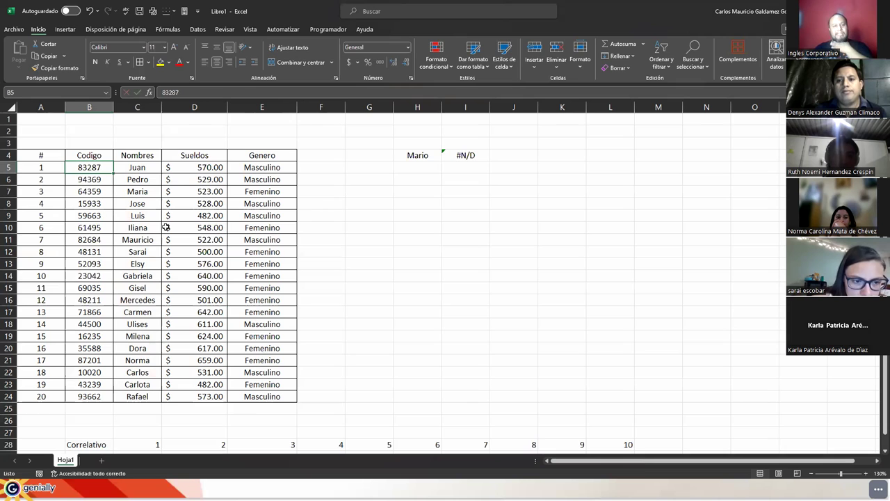
drag(94, 169, 103, 395)
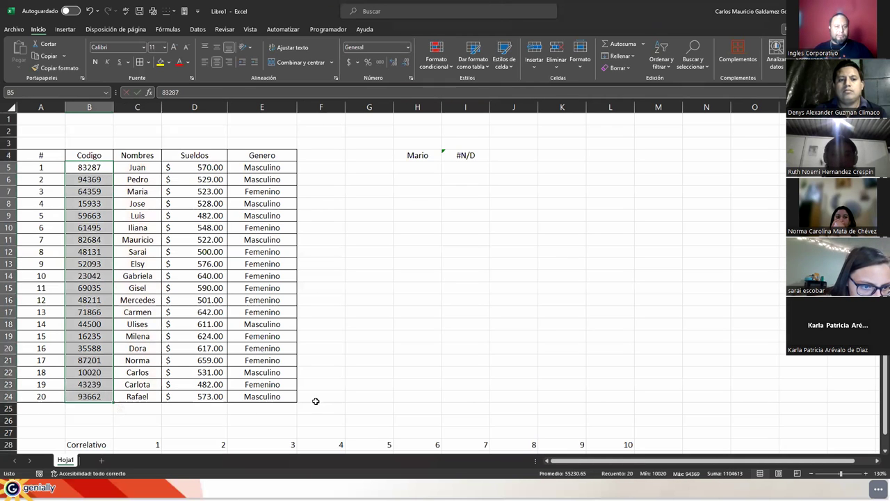
Enter the Umbral values 0.49, 0.69, 0.71 and 0.78 in C29:F29, replacing the random number formula.
scroll(167, 306, down, 5)
click(129, 273)
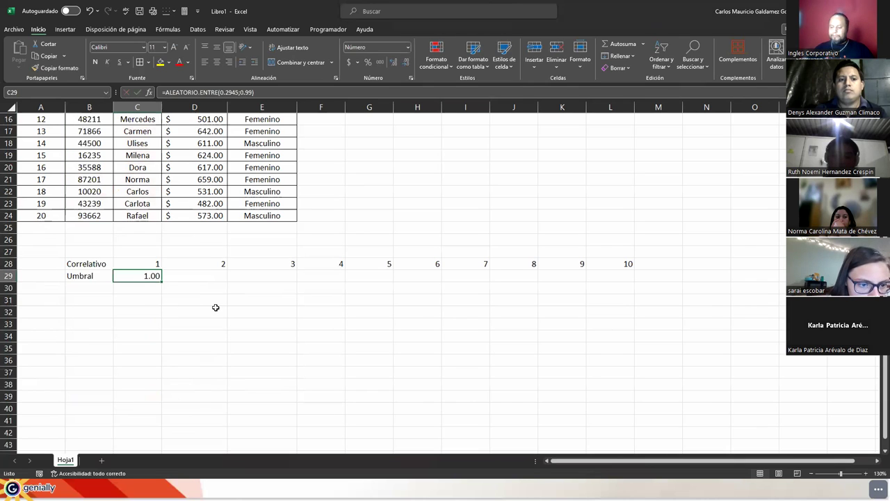
text(0.49)
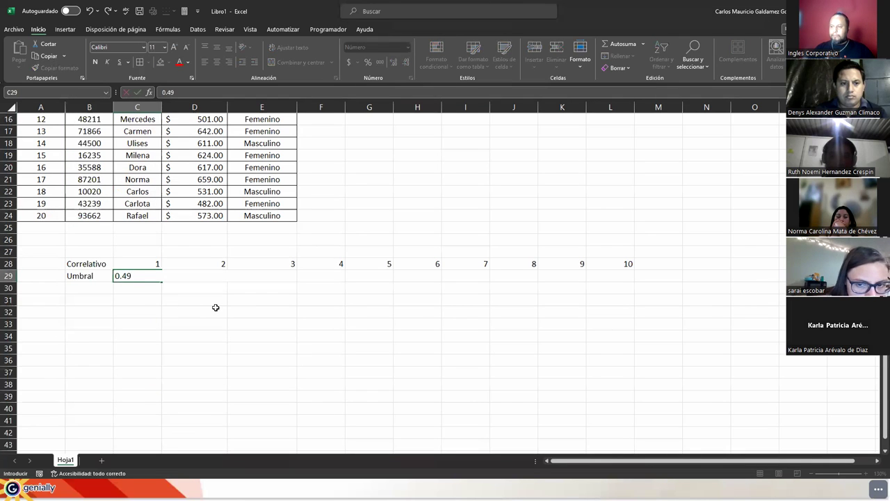
key(Tab)
text(0.69)
key(Tab)
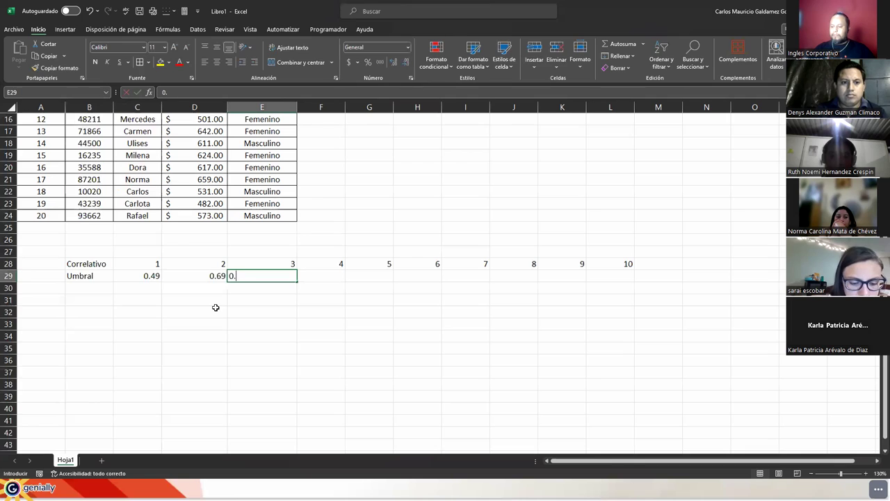
text(0.71)
key(Tab)
text(0.78)
key(Tab)
Fill the rest of the Umbral row, G29:L29, with 0.79, 0.8, 0.88, 0.89, 0.99 and 0.99.
text(0.79)
key(Tab)
text(0.8)
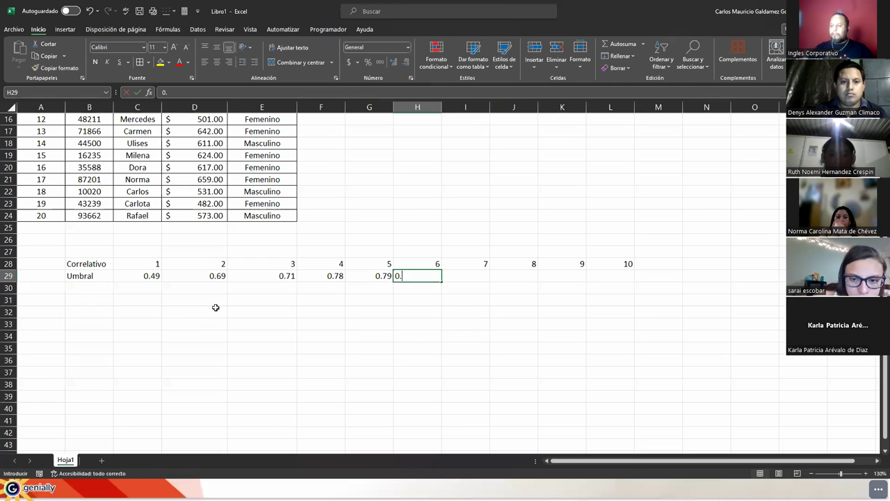
key(Tab)
text(0.88)
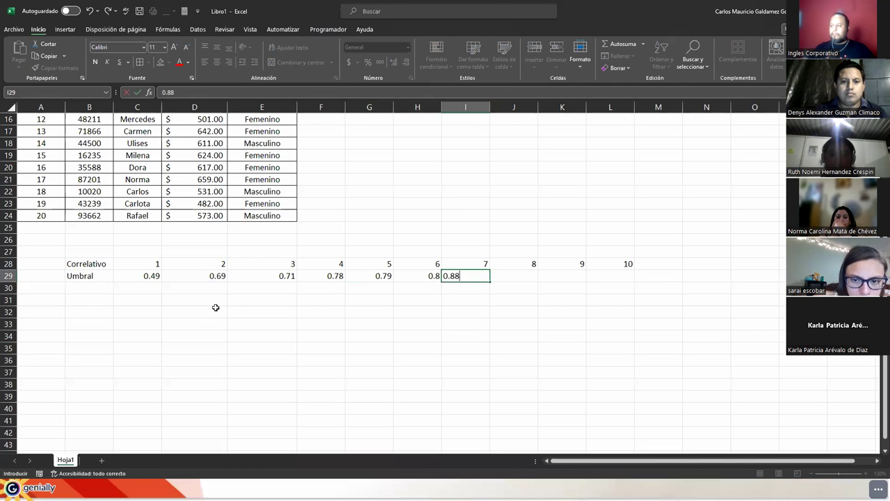
key(Tab)
text(0.89)
key(Tab)
text(0.99)
key(Tab)
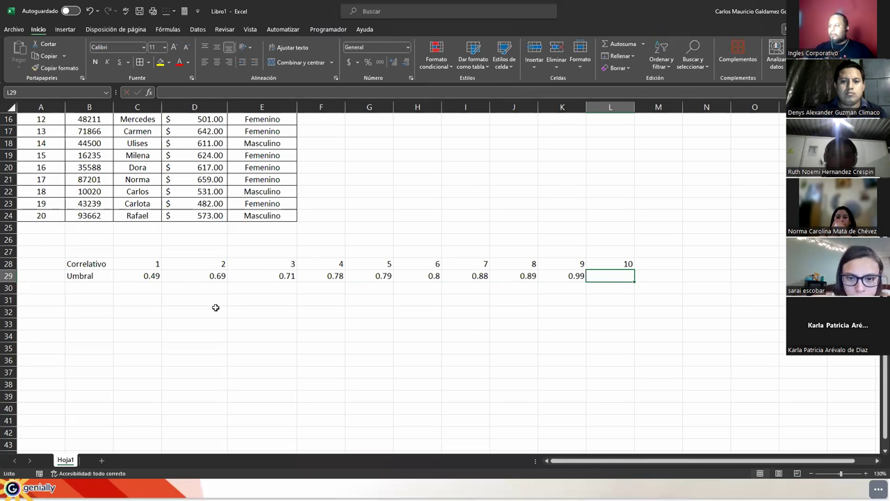
text(0.99)
Correct the ninth Umbral value in K29 to 0.98.
key(Left)
key(F2)
key(BackSpace)
key(BackSpace)
text(98)
key(Return)
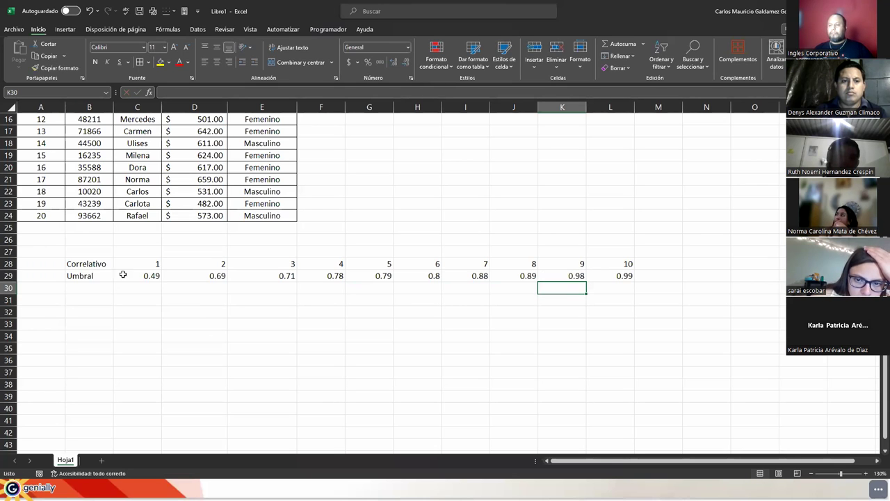
Apply borders to all cells of the Correlativo/Umbral table in B28:L29.
drag(89, 262, 619, 276)
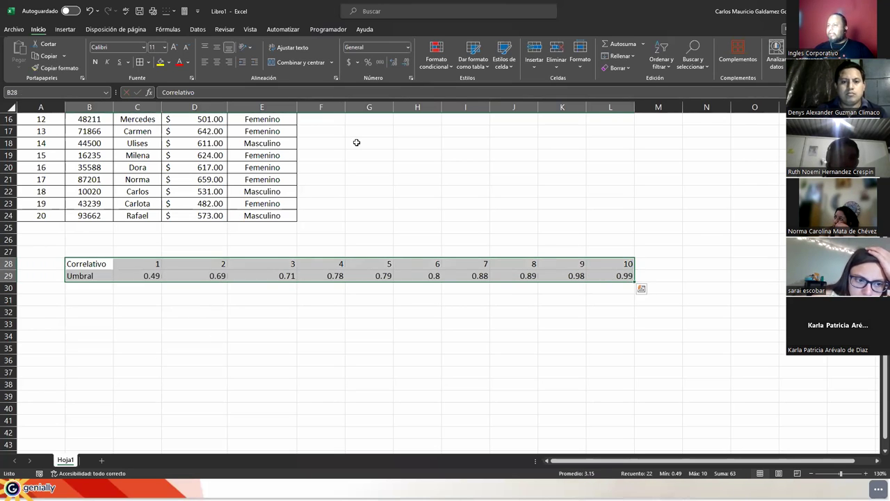
click(140, 62)
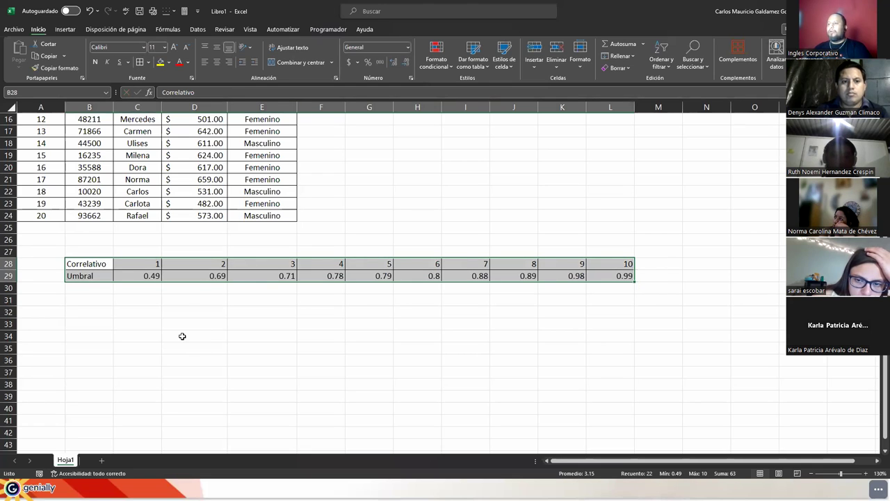
click(183, 337)
Enter 0.8 in H25 as the lookup value above the Umbral table.
click(408, 230)
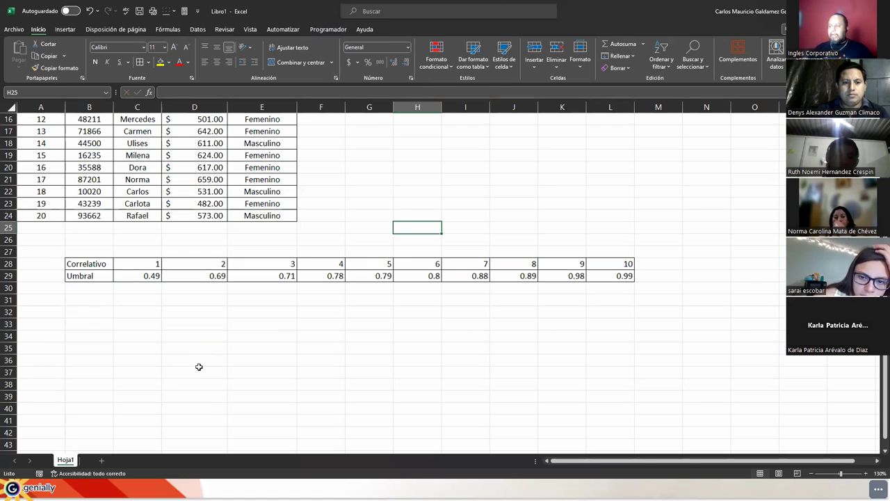
text(0.8)
key(Tab)
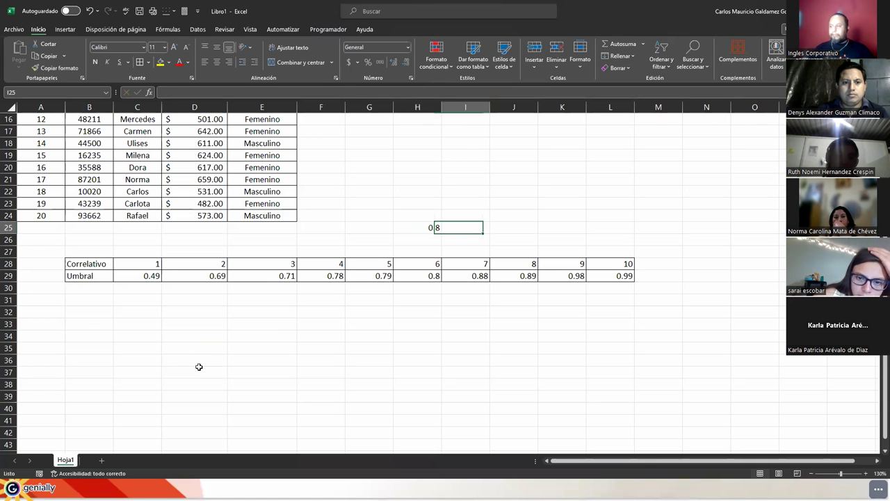
Enter the exact-match formula =COINCIDIR(H25;C29:L29;0) in I25 to find the lookup value's position in the Umbral row.
text(=)
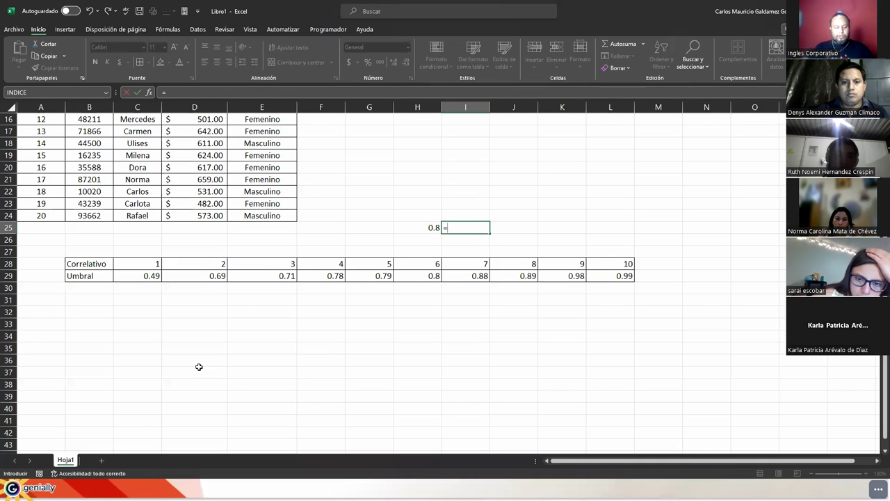
text(coin)
key(Tab)
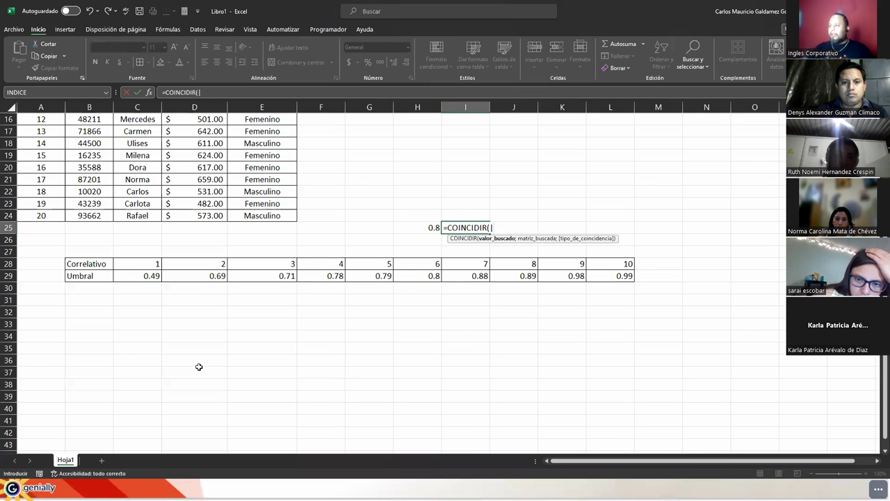
key(Return)
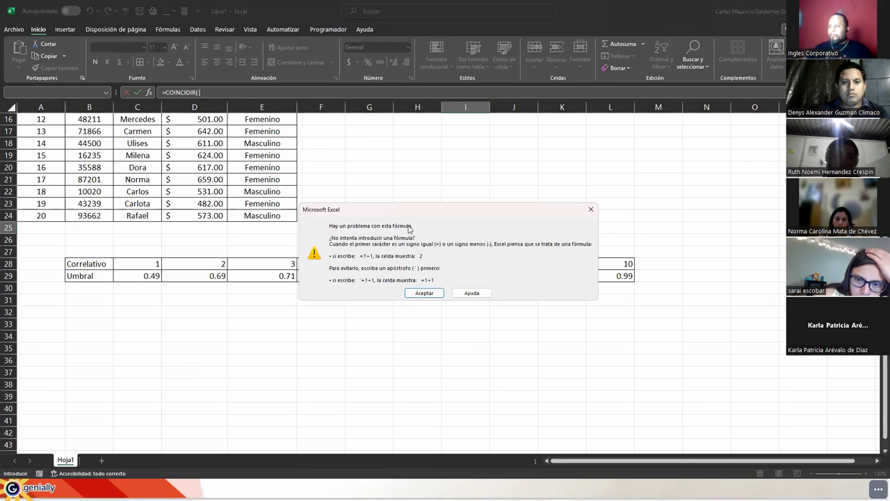
click(431, 293)
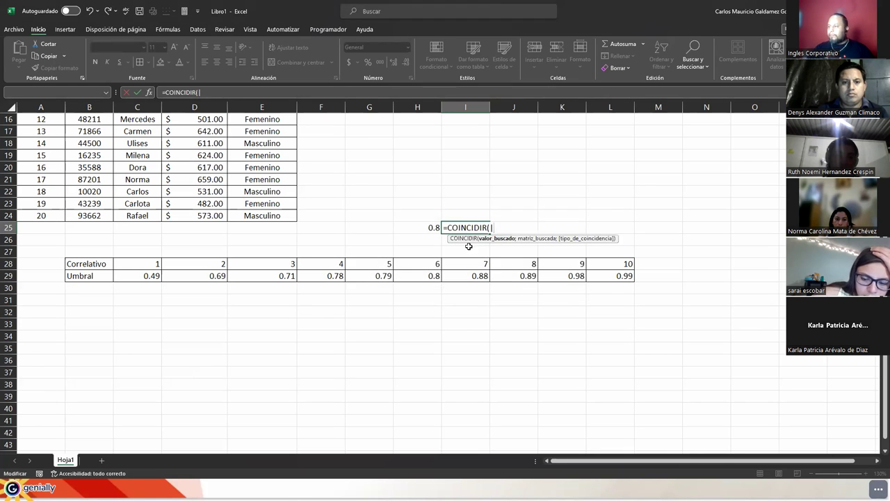
click(430, 226)
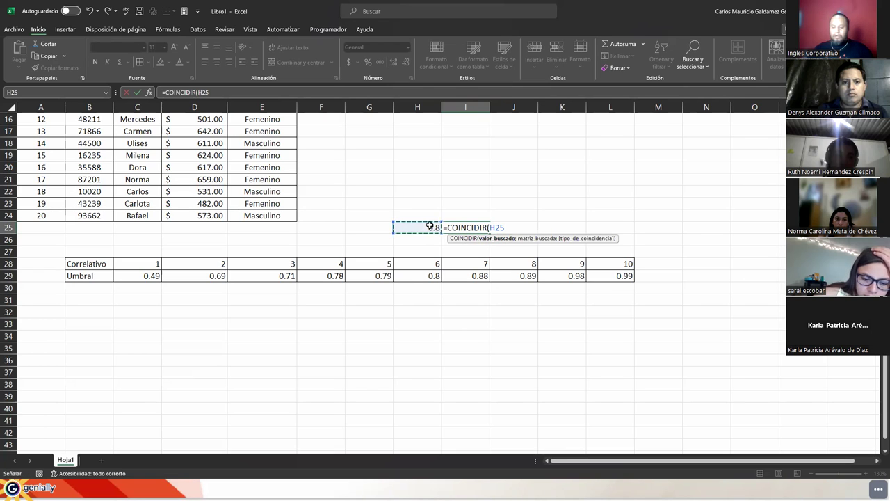
text(;)
drag(151, 277, 609, 275)
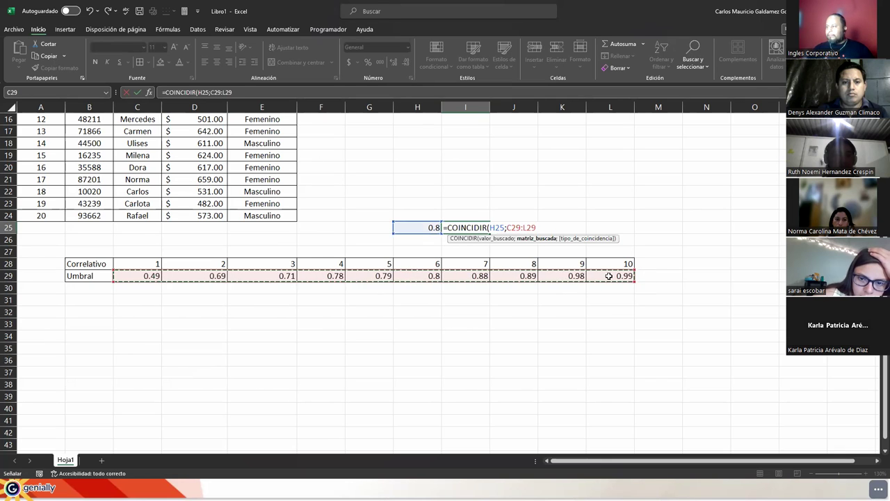
text(;)
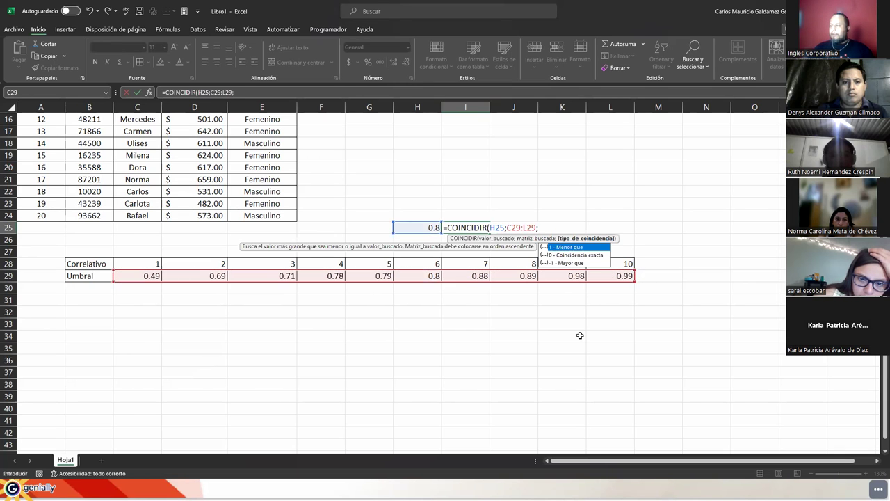
text(0))
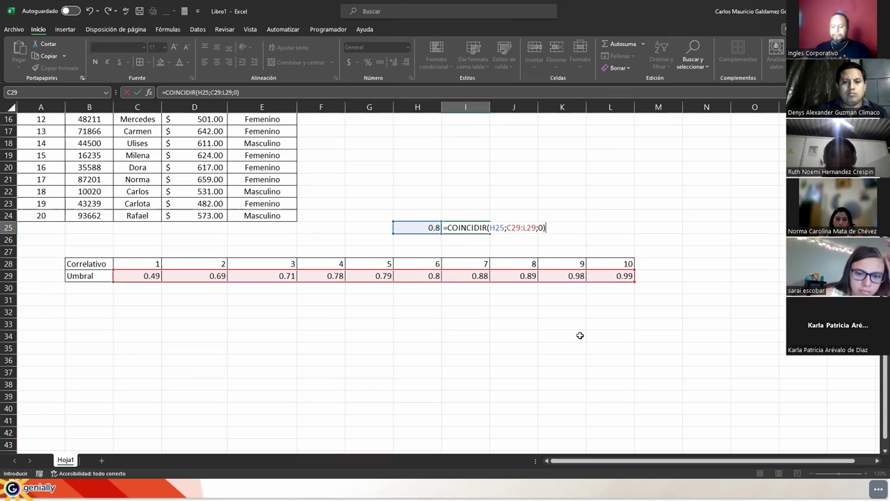
key(Return)
key(Up)
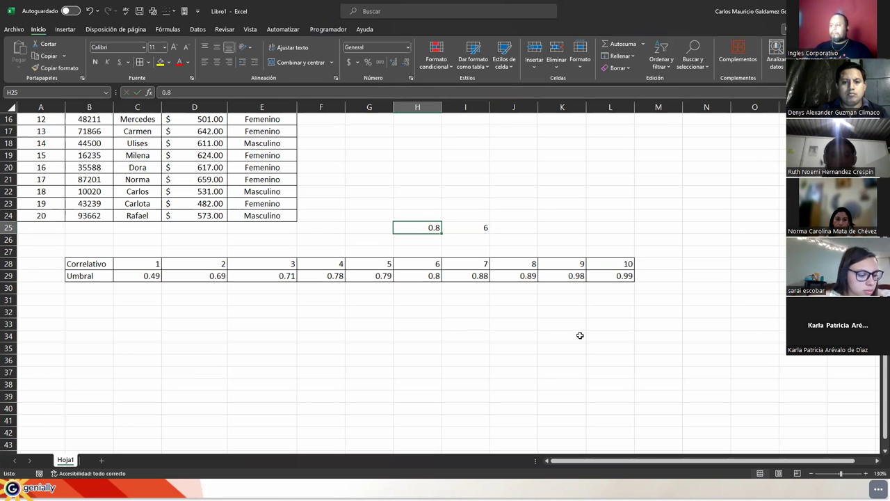
Label the COINCIDIR result by entering the heading Posición in I24.
click(467, 218)
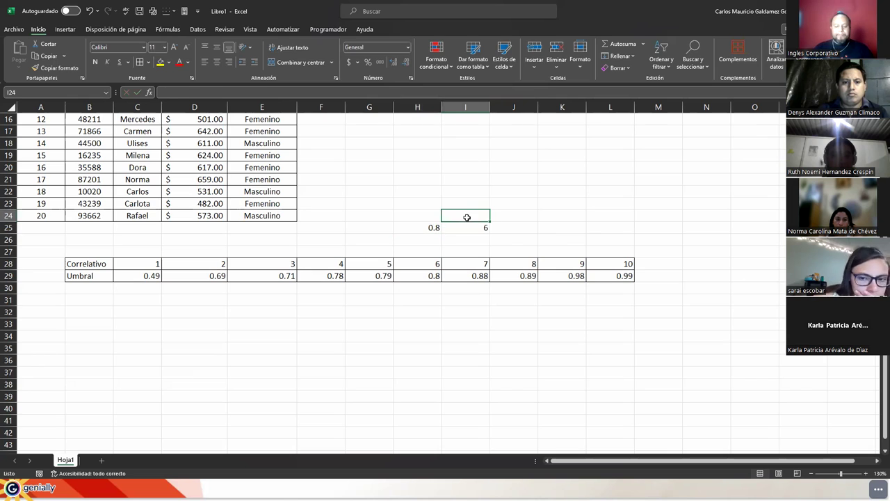
text(POsición)
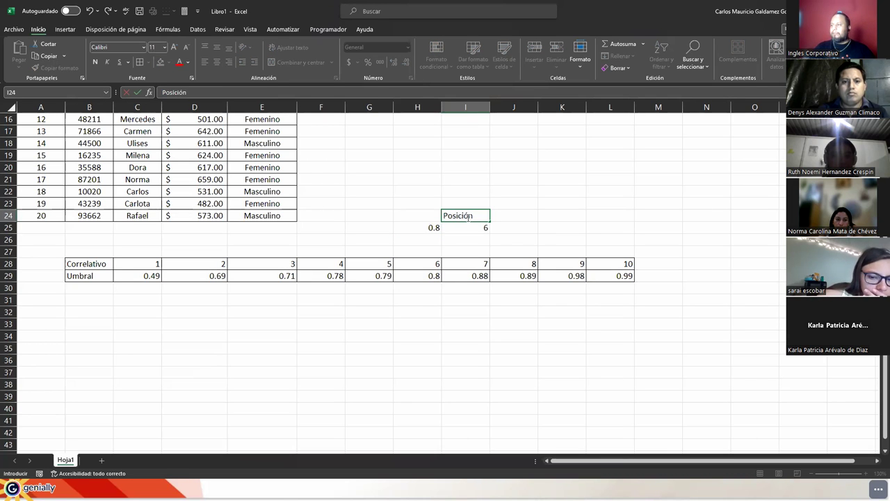
key(Return)
click(467, 217)
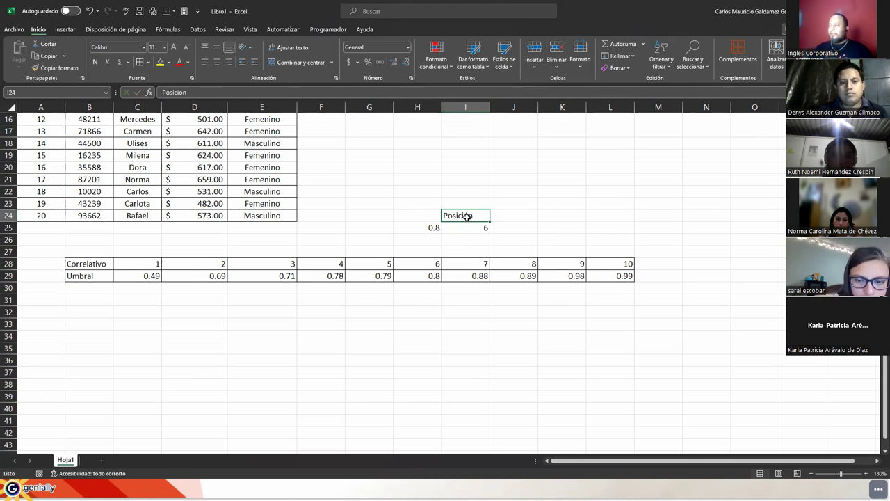
Examine the table column holding 0.8, the whole Umbral row, and the Nombres column and data rows of the employee table.
drag(429, 261, 431, 276)
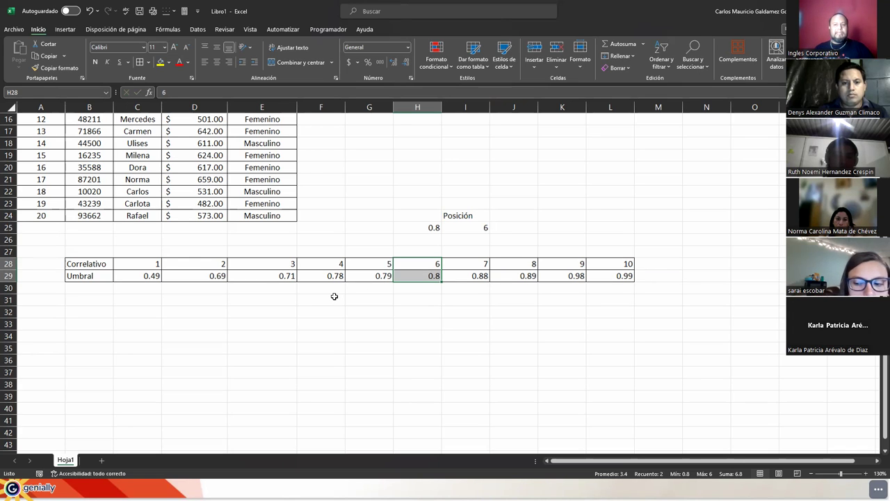
click(134, 276)
drag(168, 276, 607, 278)
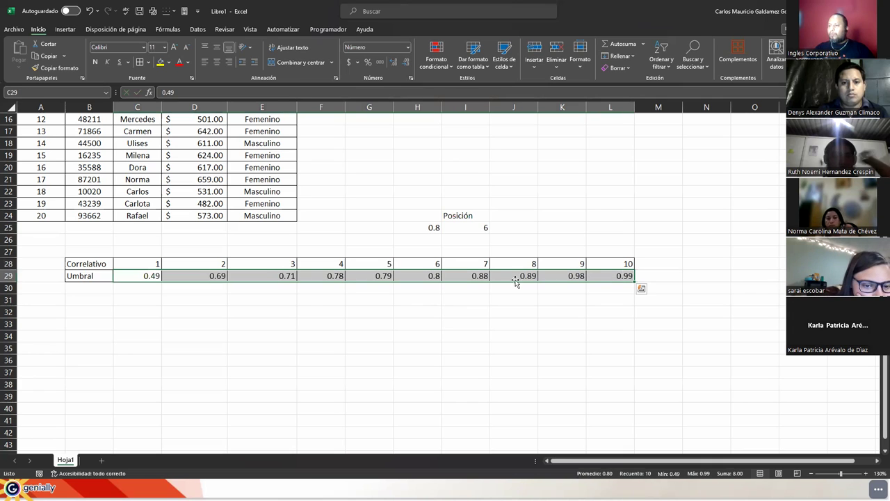
scroll(160, 203, up, 5)
drag(138, 167, 139, 393)
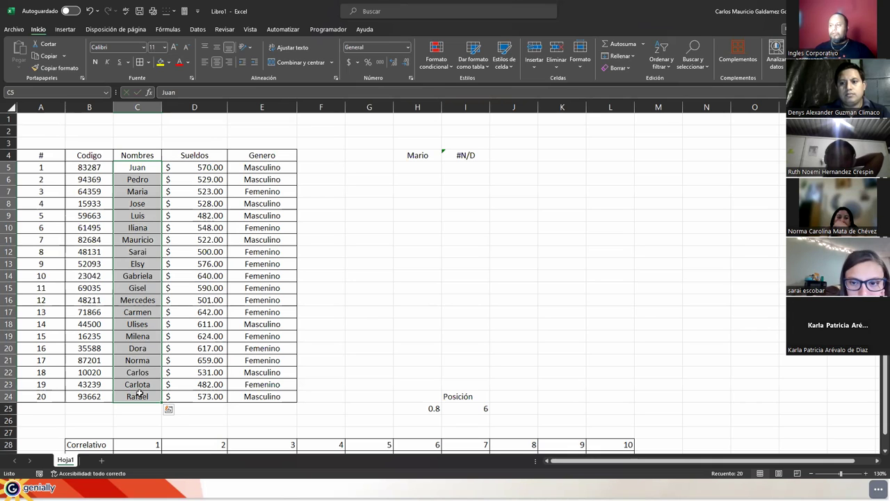
drag(137, 169, 237, 387)
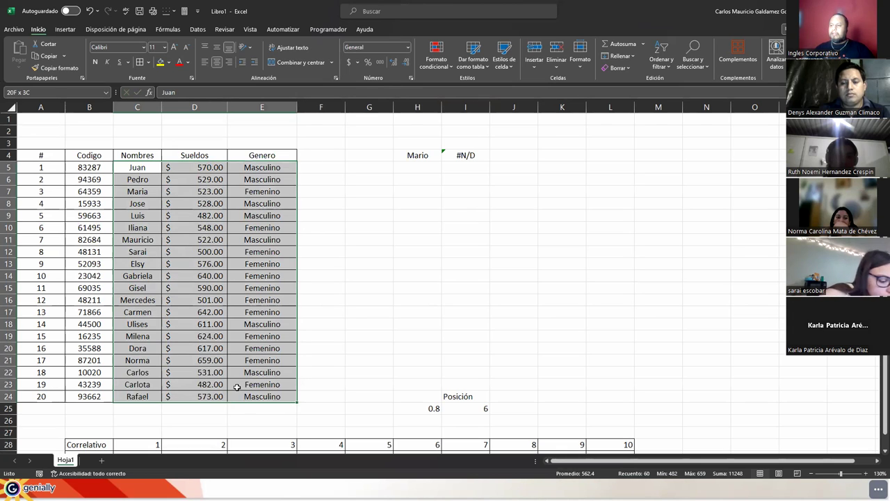
click(194, 324)
drag(103, 254, 276, 278)
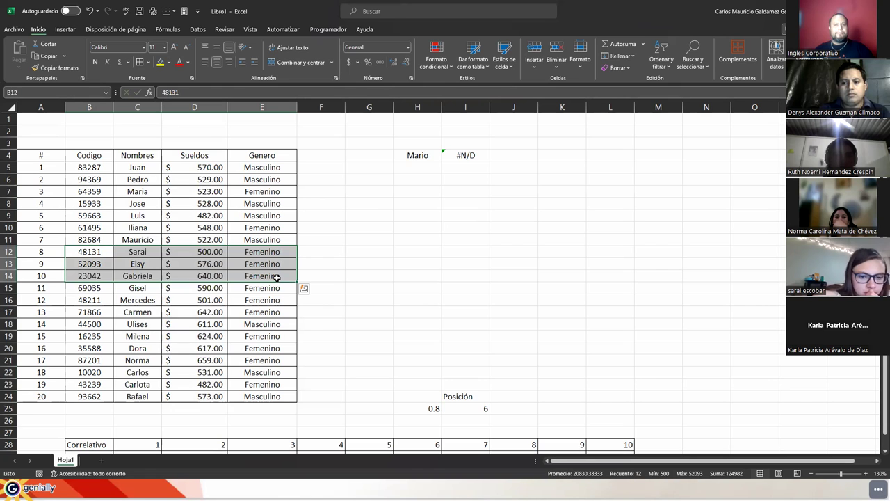
click(277, 277)
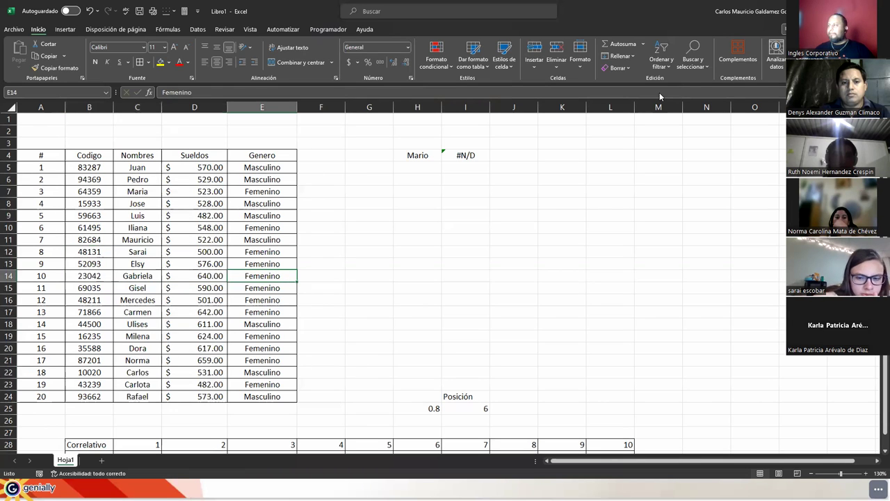
Switch to the Genially presentation, advance to the Función Concatenar slide and examine the texto1, texto2 and further arguments in its syntax.
key(alt+Tab)
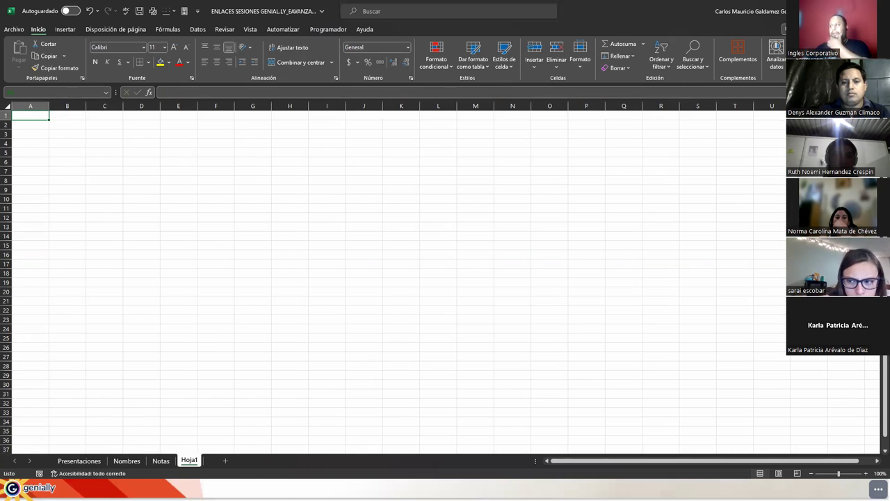
key(alt+Tab)
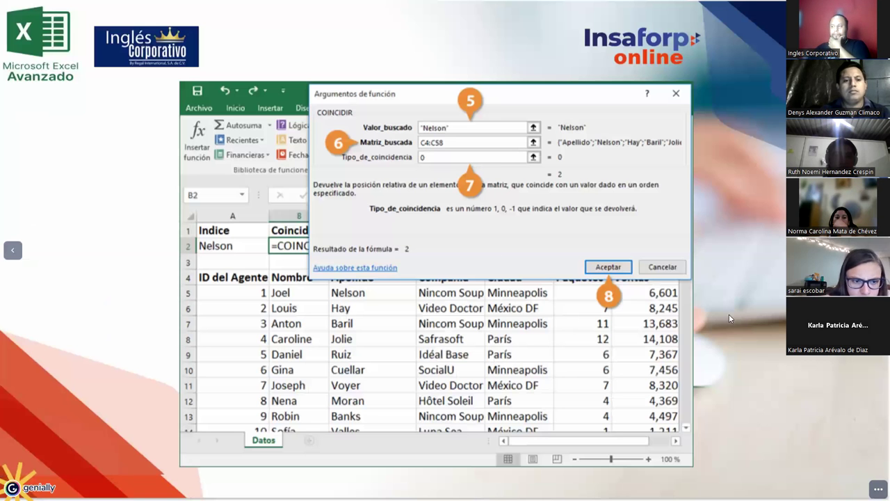
key(Right)
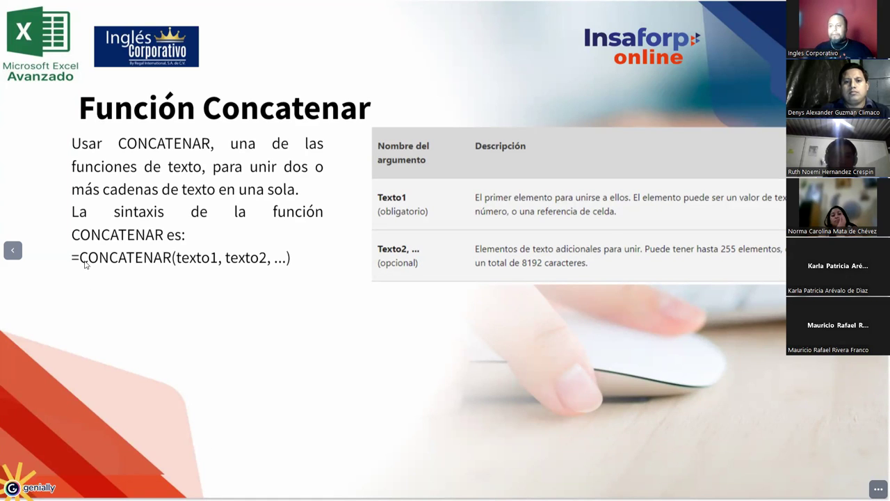
drag(73, 262, 217, 263)
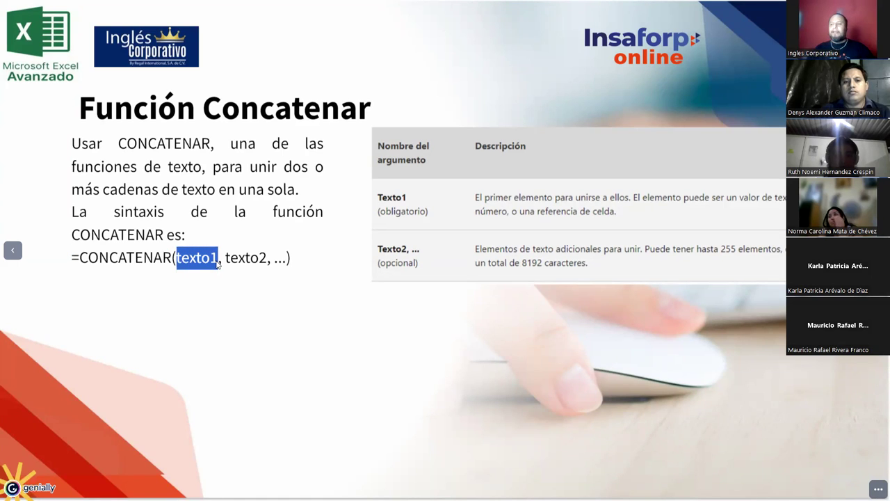
drag(228, 263, 266, 263)
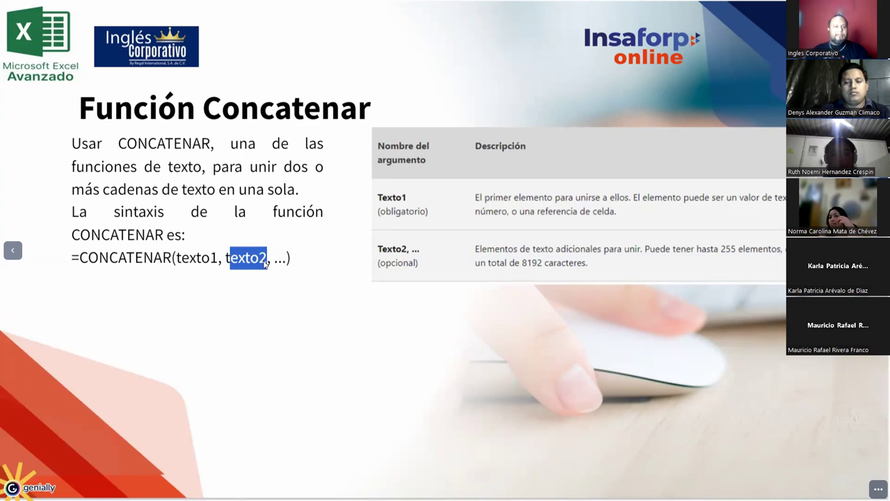
drag(274, 263, 286, 263)
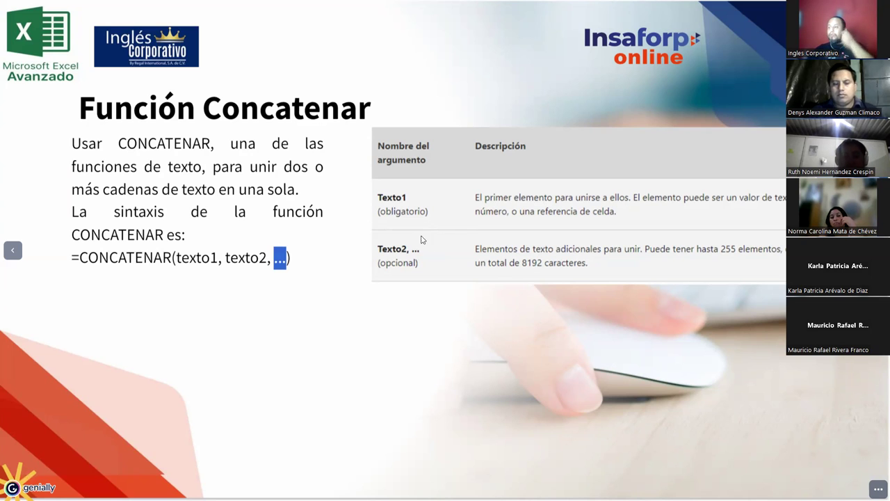
Examine the texto2 and texto1 arguments and the CONCATENAR function name in the slide's syntax line.
drag(224, 263, 266, 261)
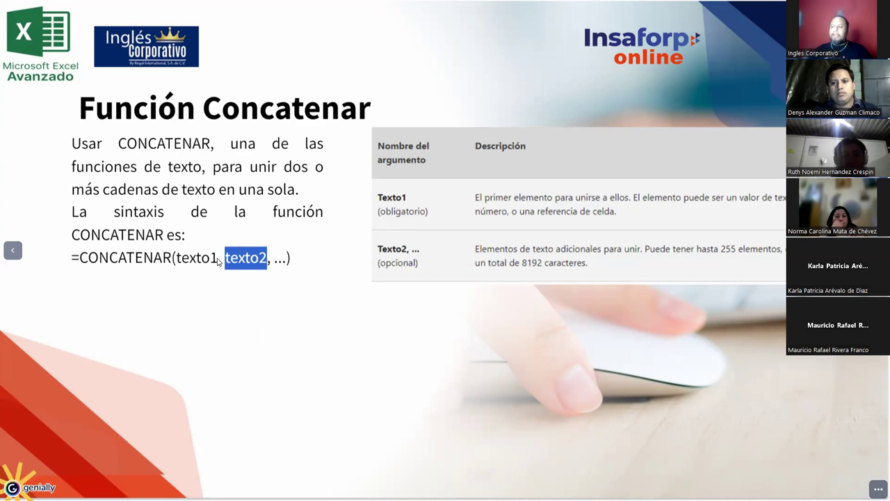
click(195, 263)
drag(176, 262, 217, 262)
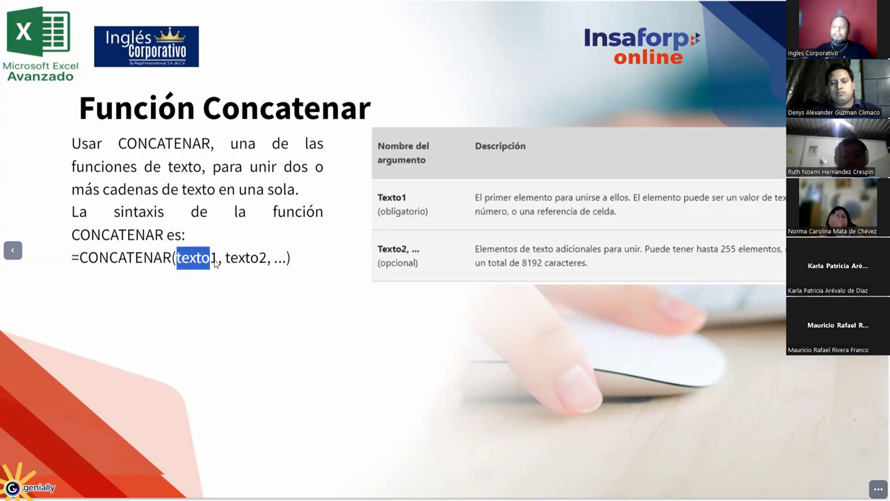
double_click(152, 261)
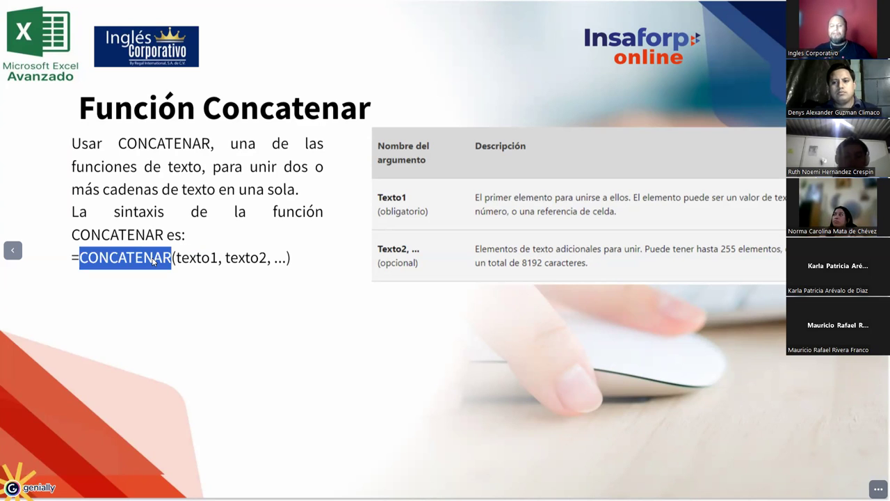
click(226, 272)
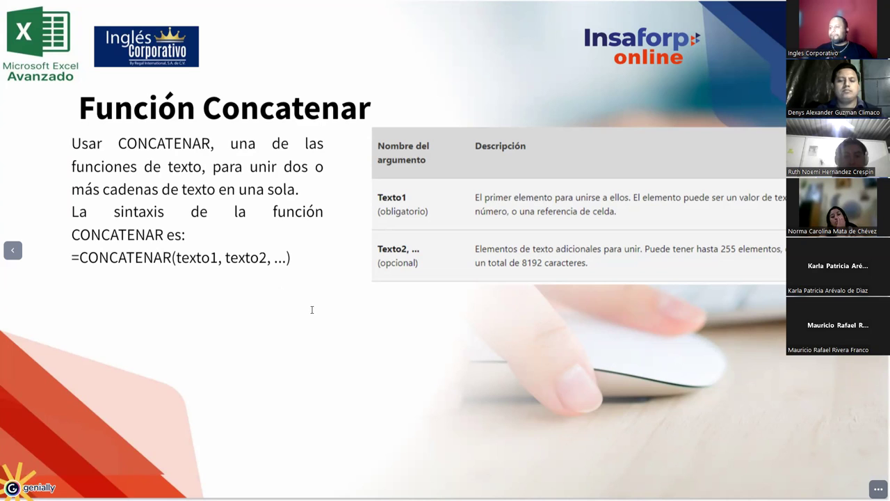
Annotate the slide below the syntax with the example lines A1 = Hola, A2 = Mundo and A5=.
click(353, 309)
text(A)
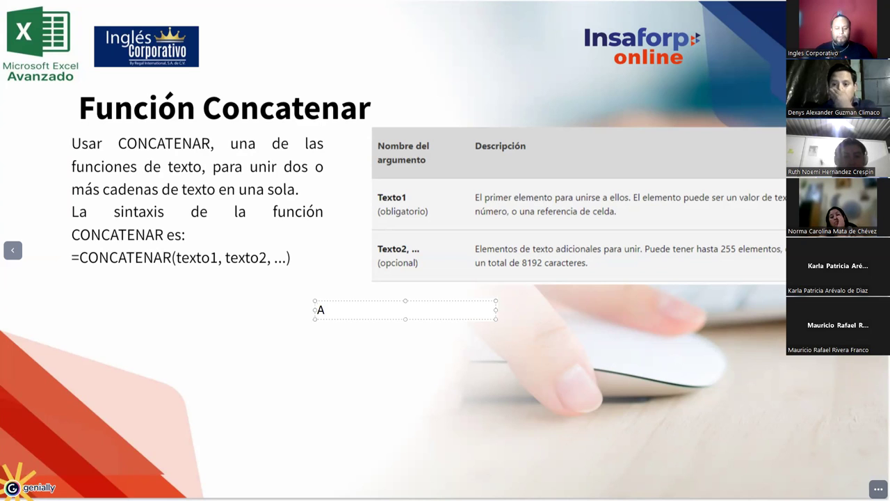
text(1 =)
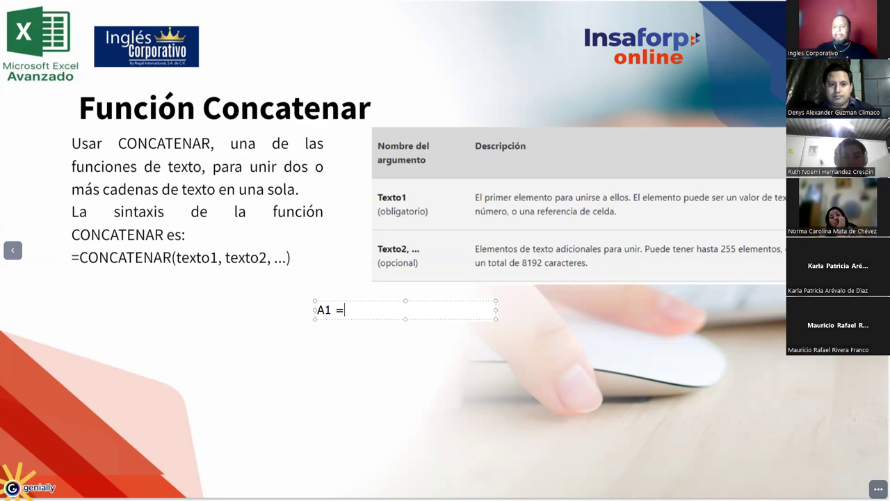
text( Hola)
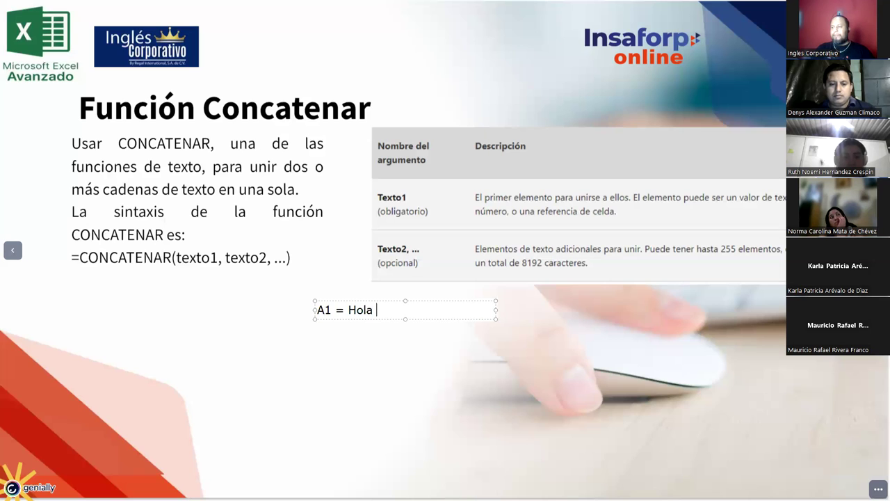
key(Return)
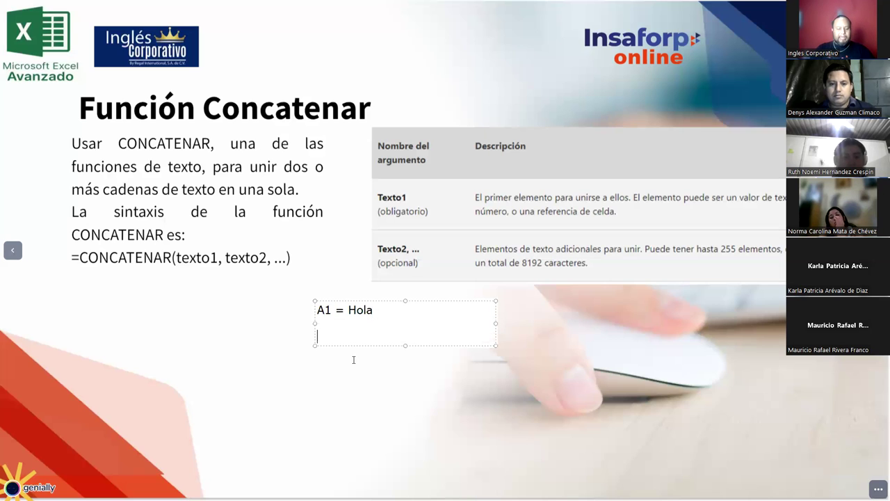
text(A2 = )
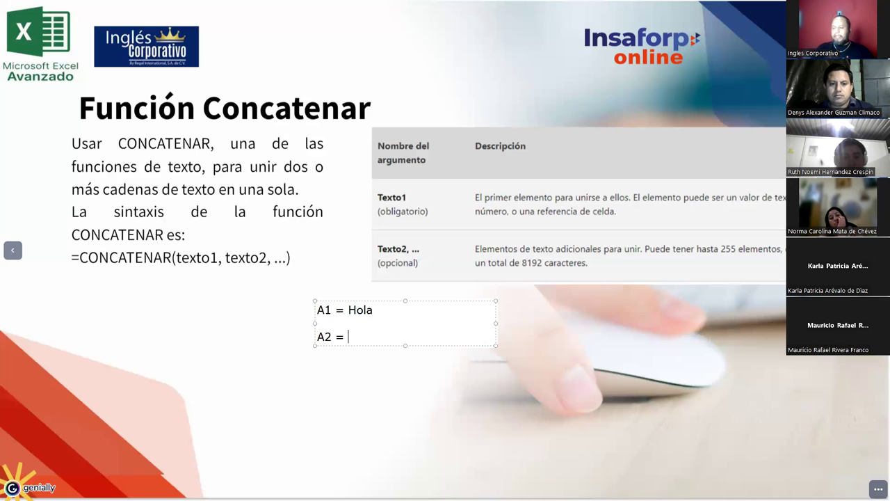
text(MU)
text(undo)
key(Return)
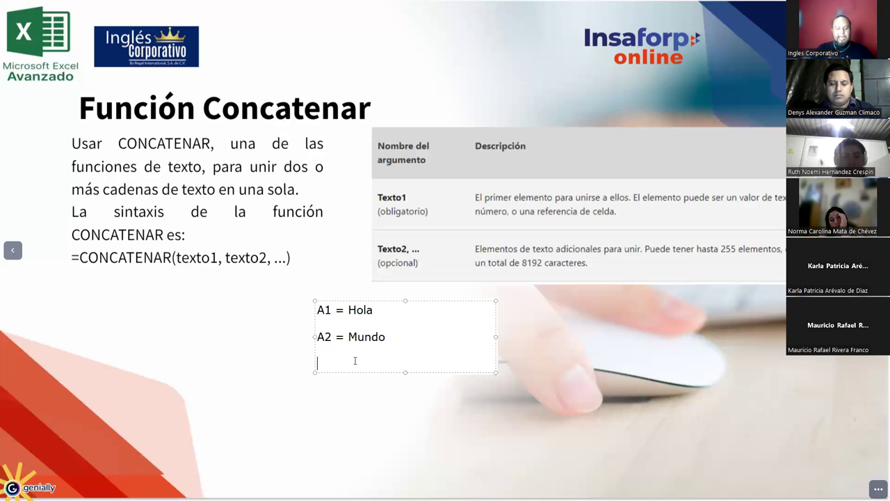
text(A5=)
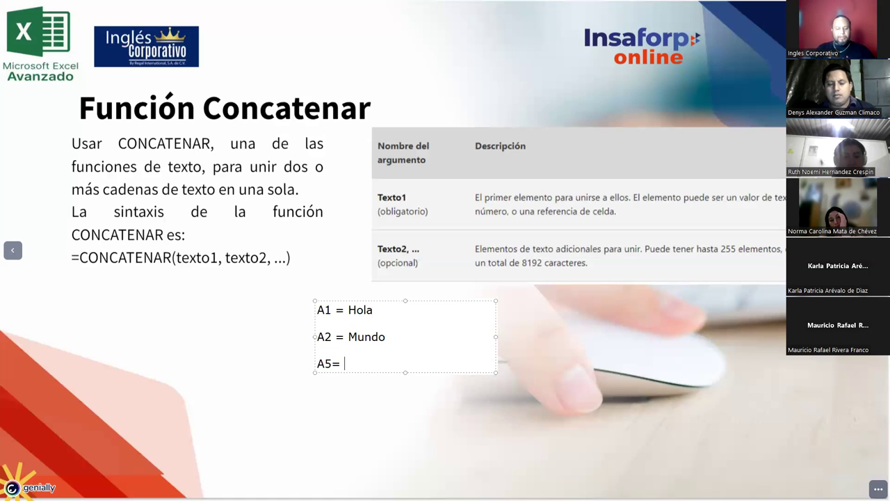
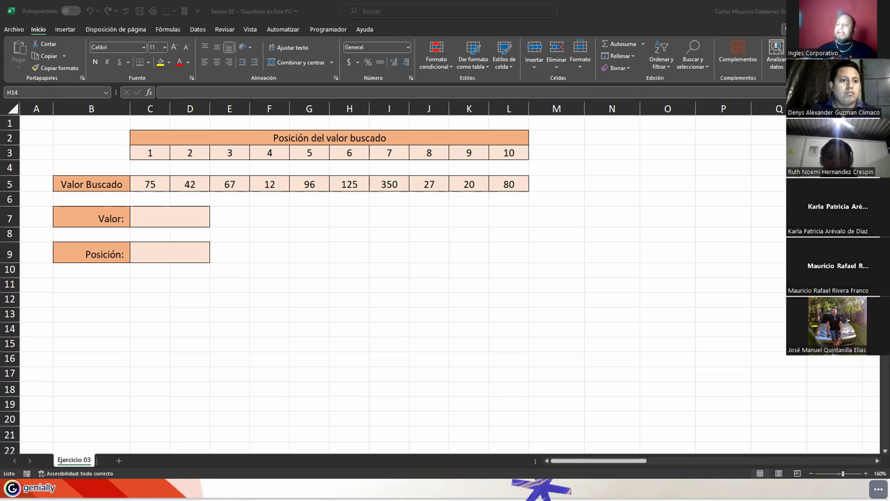
Switch to the Excel workbook Sesión 03 and examine the Valor and Posición cells, the Valor Buscado row and the position numbers in Ejercicio 03.
key(alt+Tab)
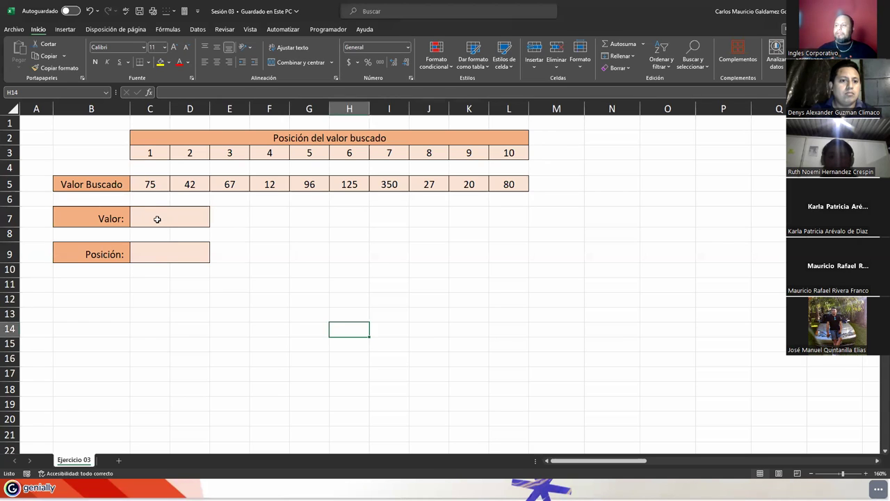
click(158, 219)
click(139, 256)
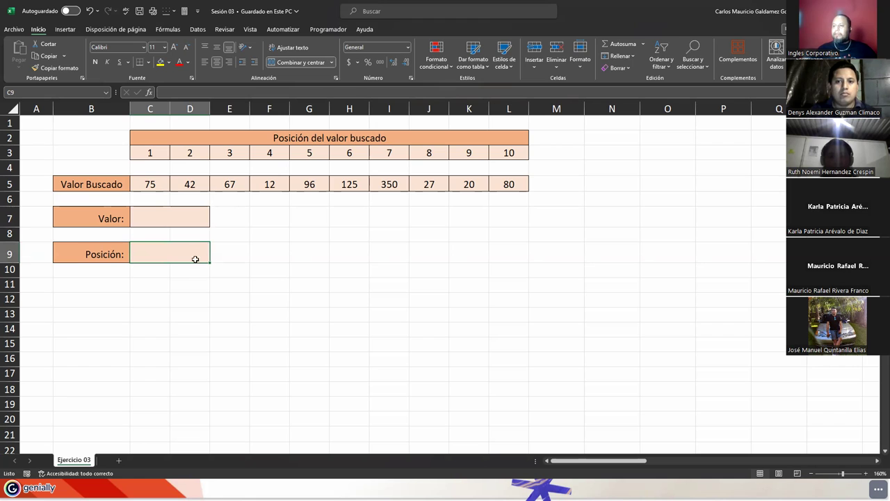
click(149, 185)
drag(197, 186, 535, 198)
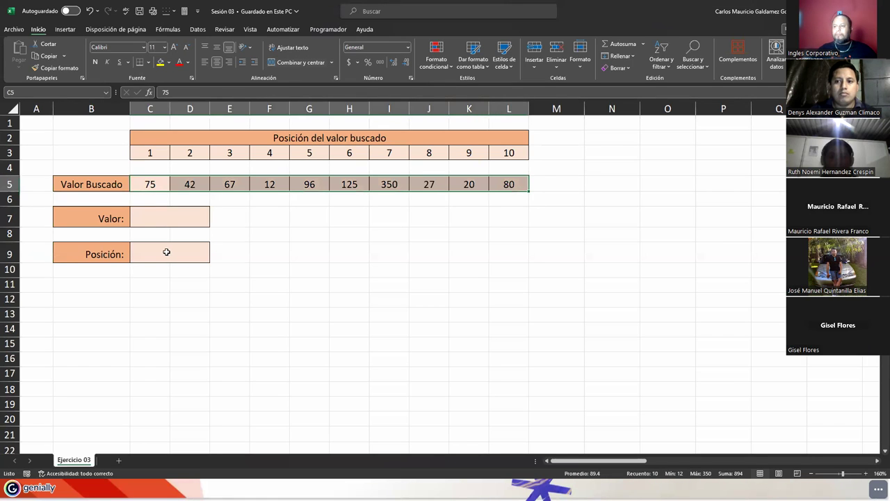
click(162, 217)
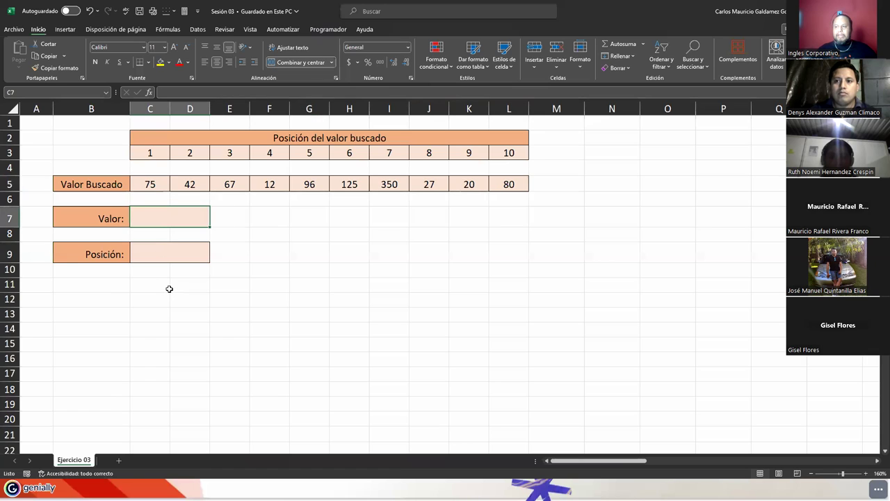
click(145, 256)
drag(149, 154, 509, 154)
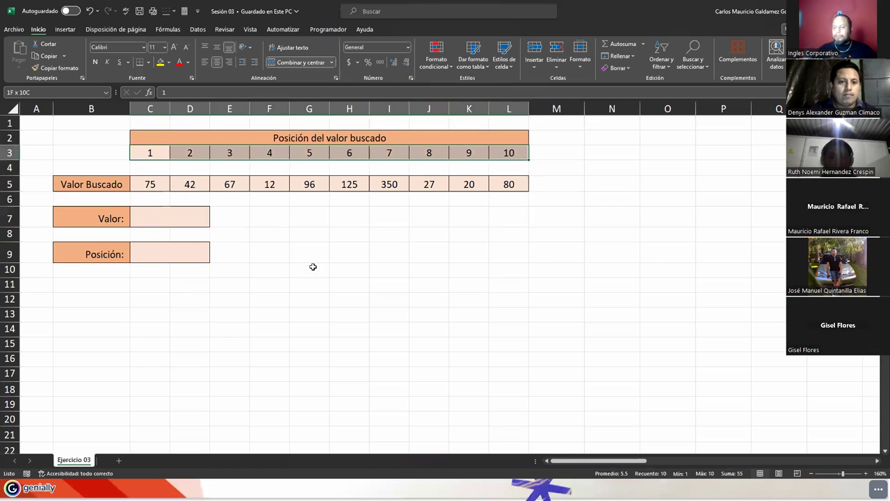
Enter the exact-match formula =COINCIDIR(C7;C5:L5;0) in the Posición cell C9.
click(154, 258)
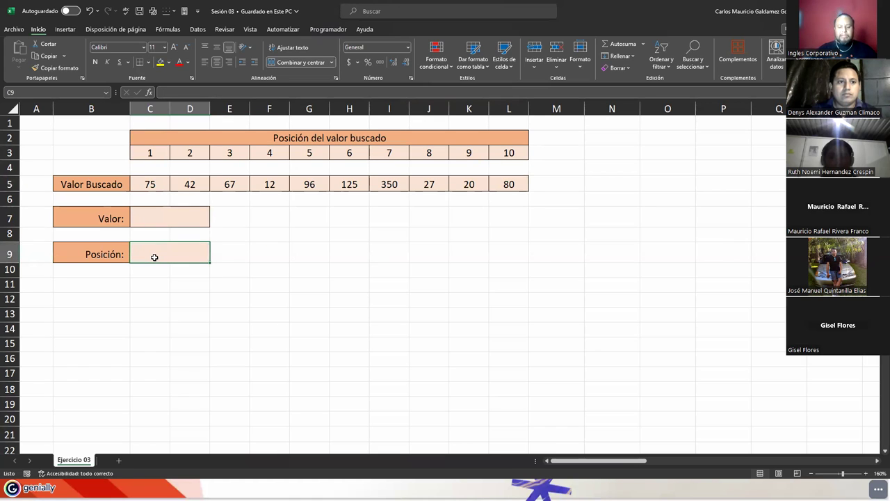
text(=)
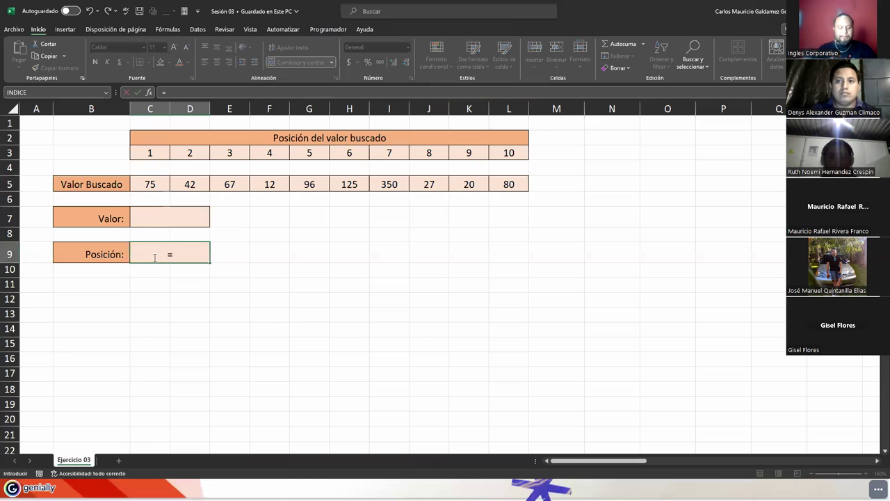
text(coinci)
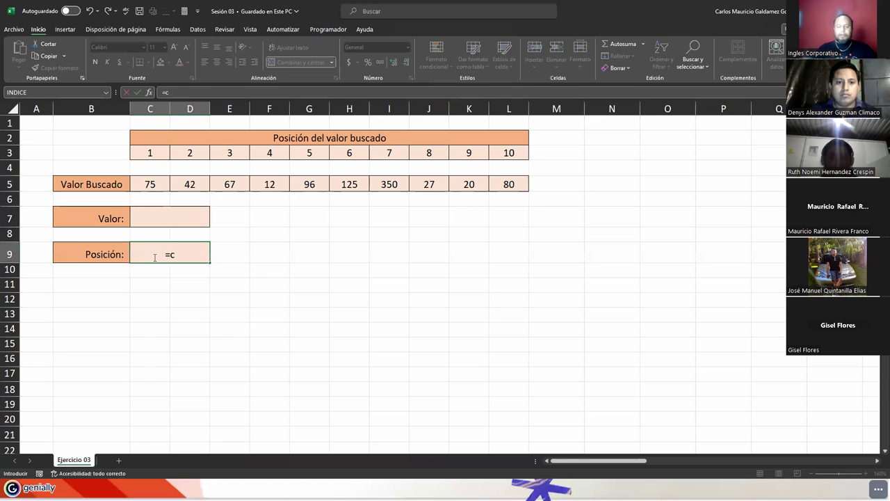
key(Tab)
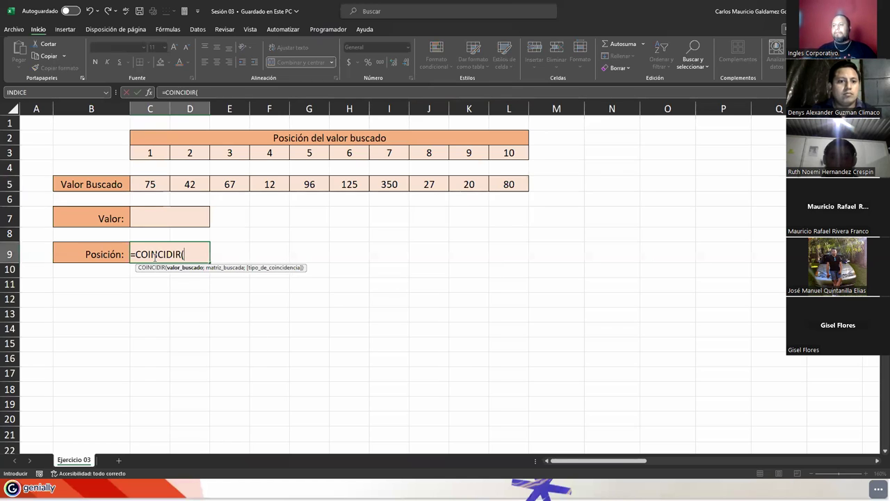
click(151, 218)
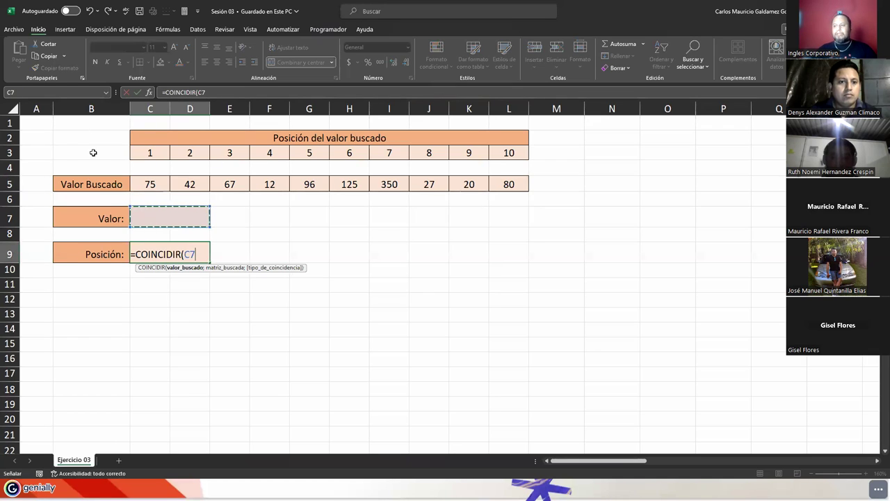
text(;)
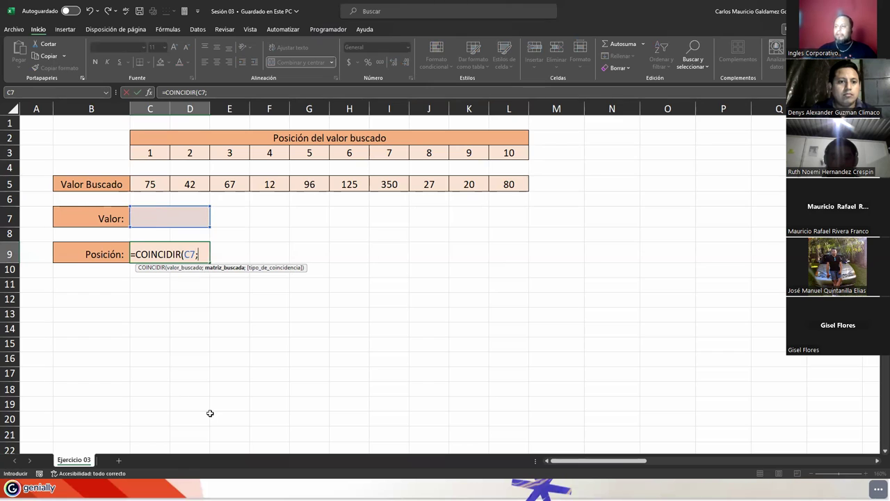
click(149, 184)
drag(316, 184, 496, 185)
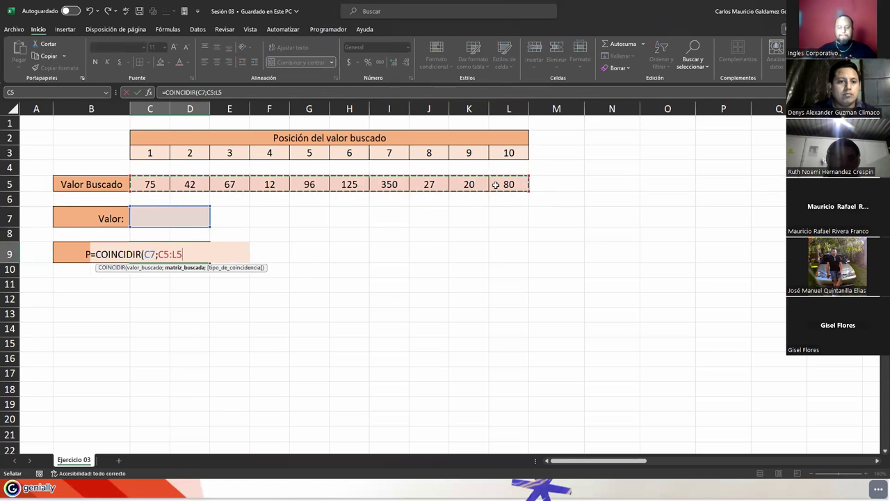
text(;)
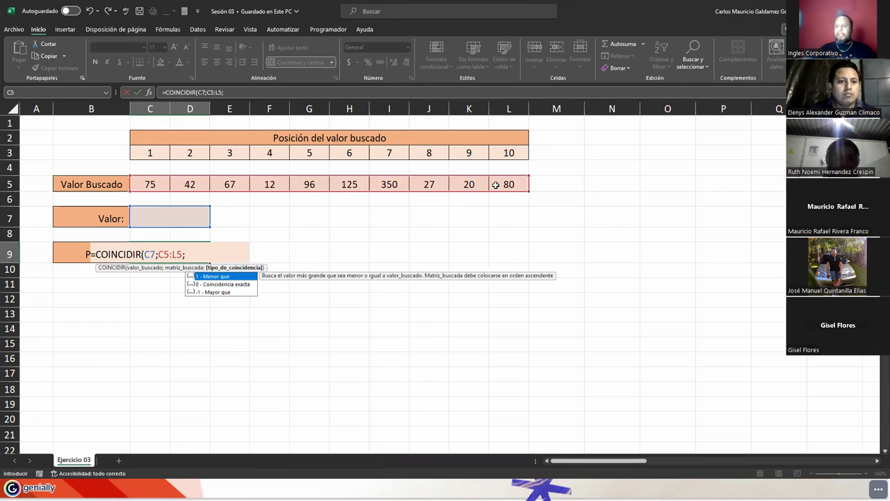
key(Down)
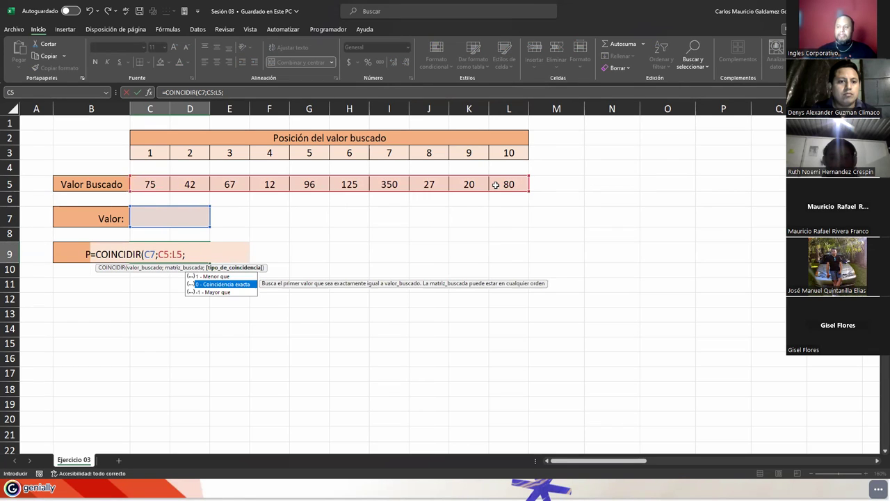
key(Tab)
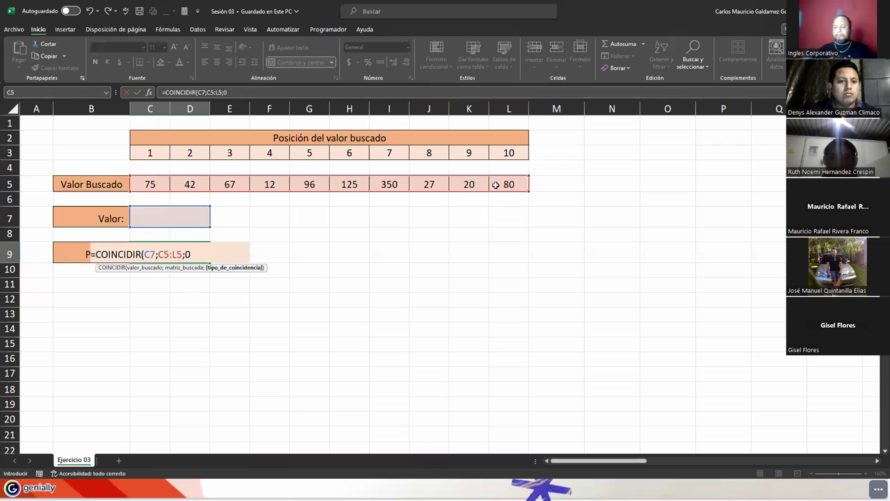
text())
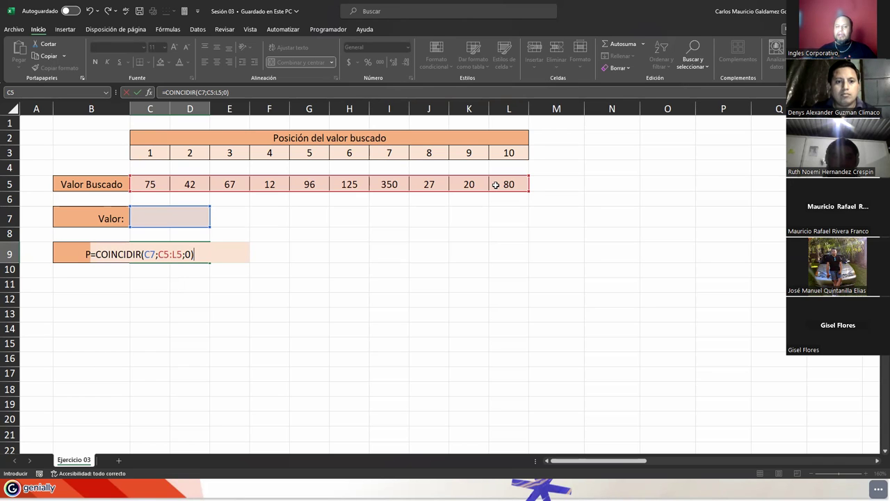
key(Return)
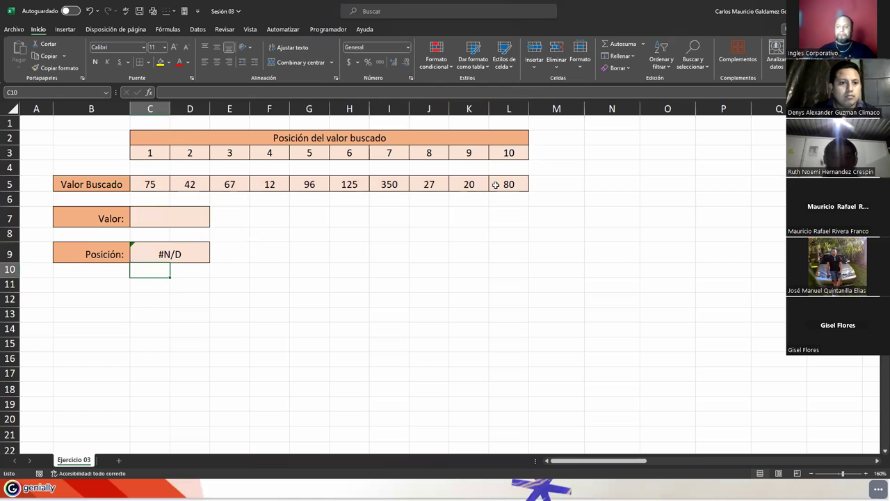
Set the Valor cell C7 to 350, and check the Posición formula against column I of the table.
key(Up)
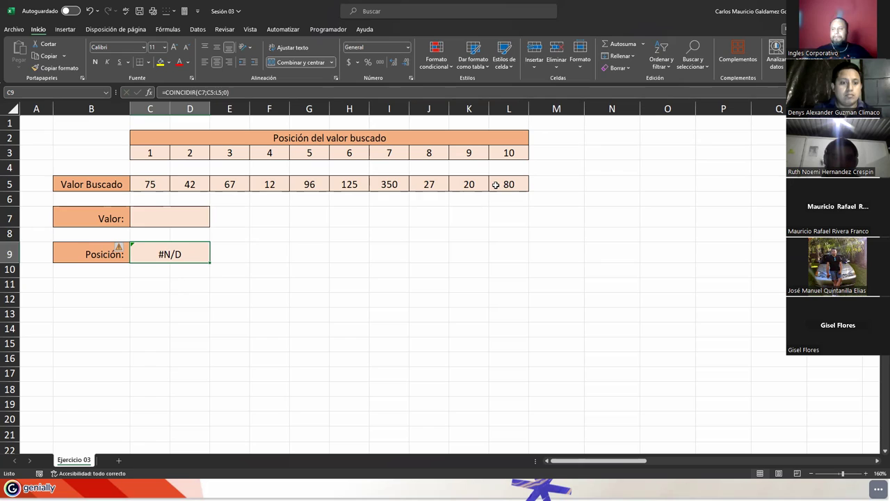
key(Up)
key(Up)
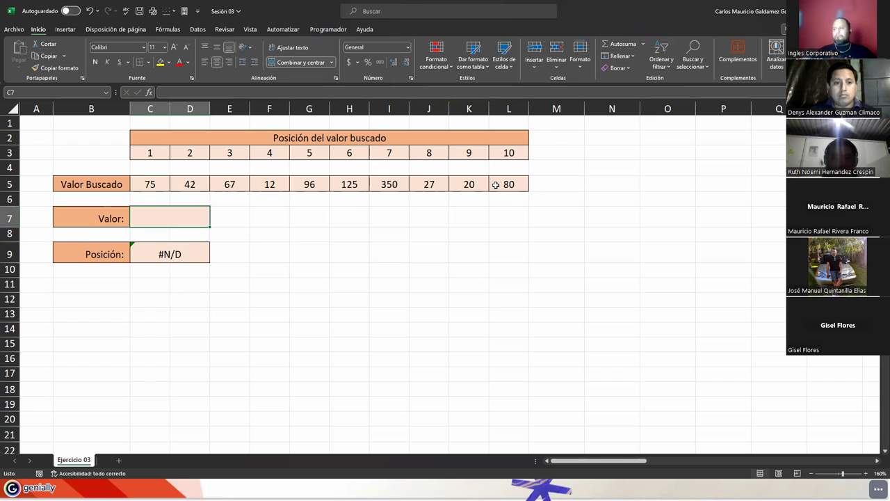
text(350)
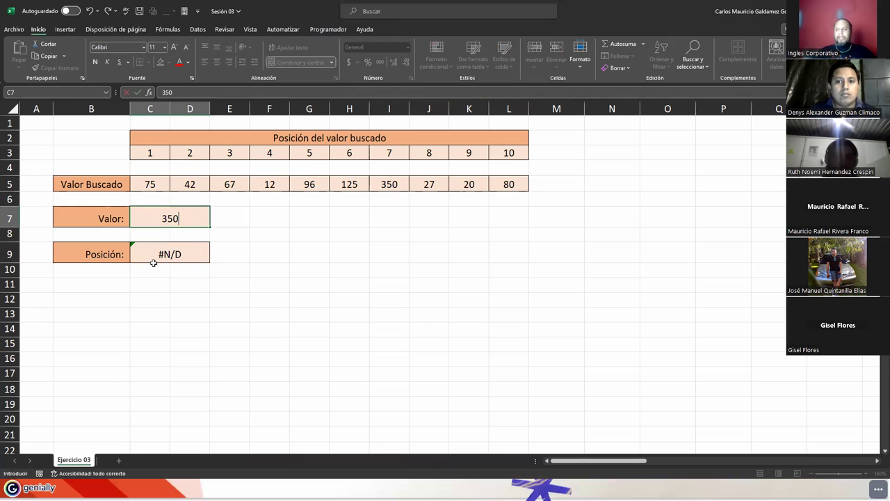
key(Return)
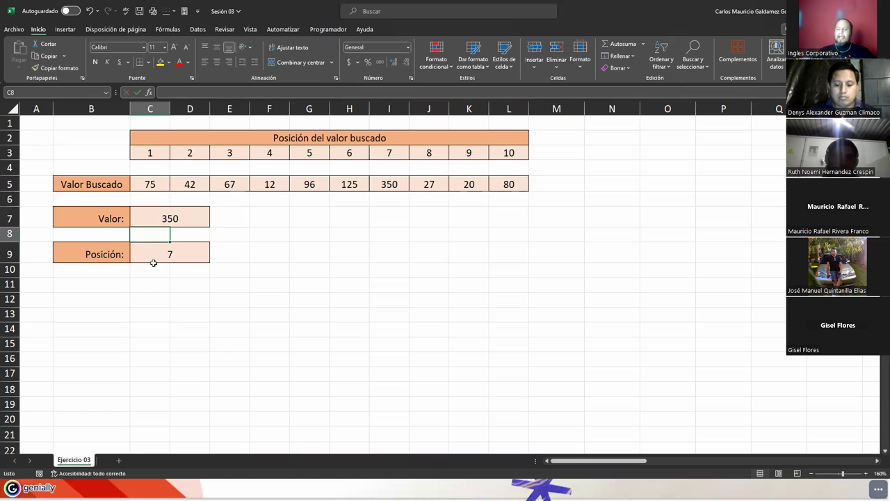
click(160, 258)
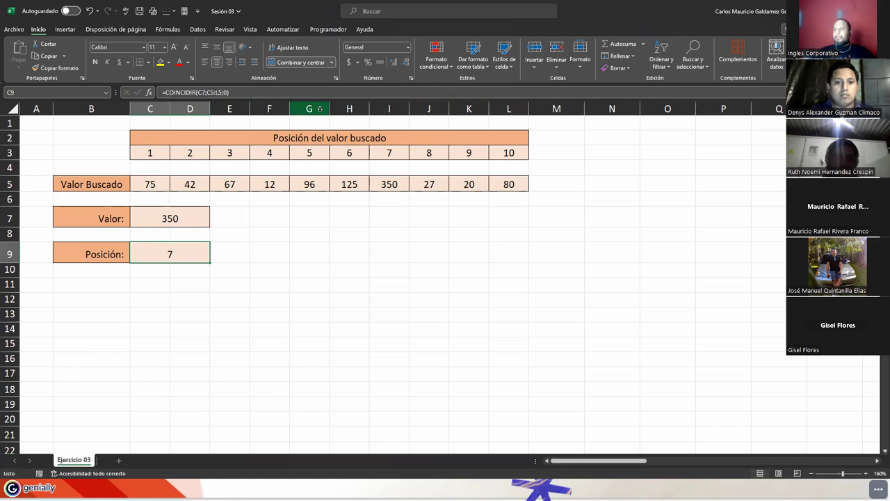
click(375, 109)
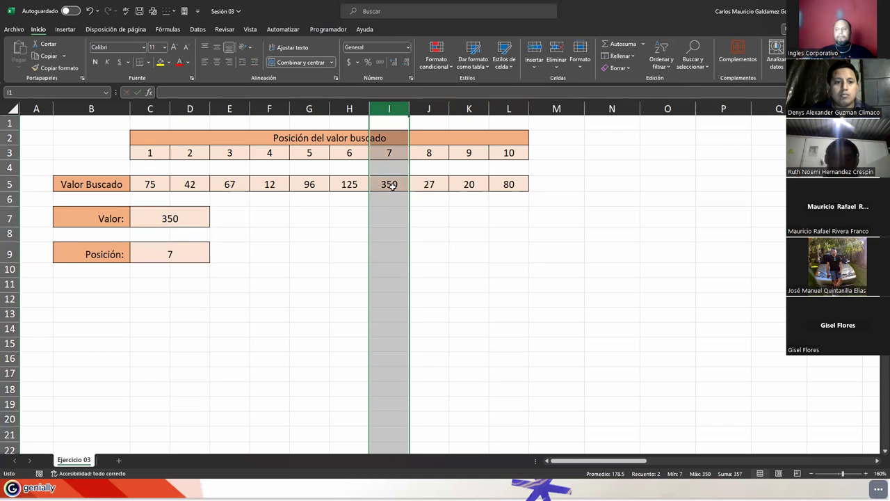
click(389, 184)
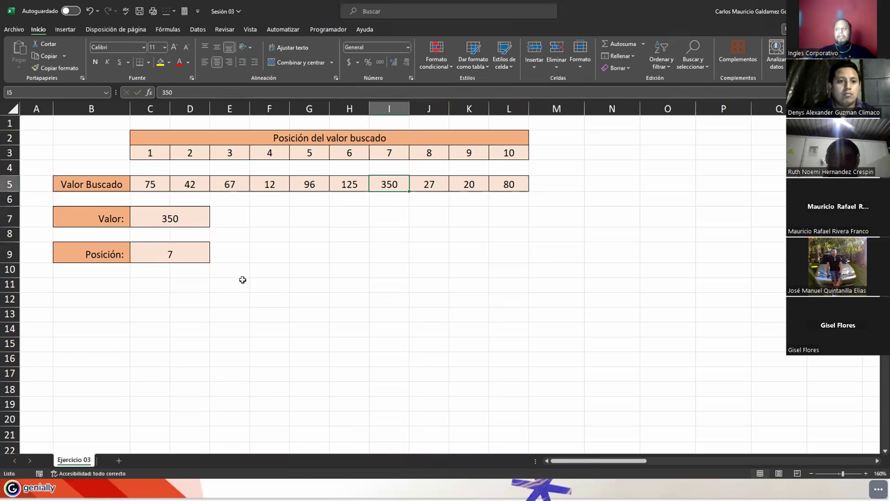
click(179, 219)
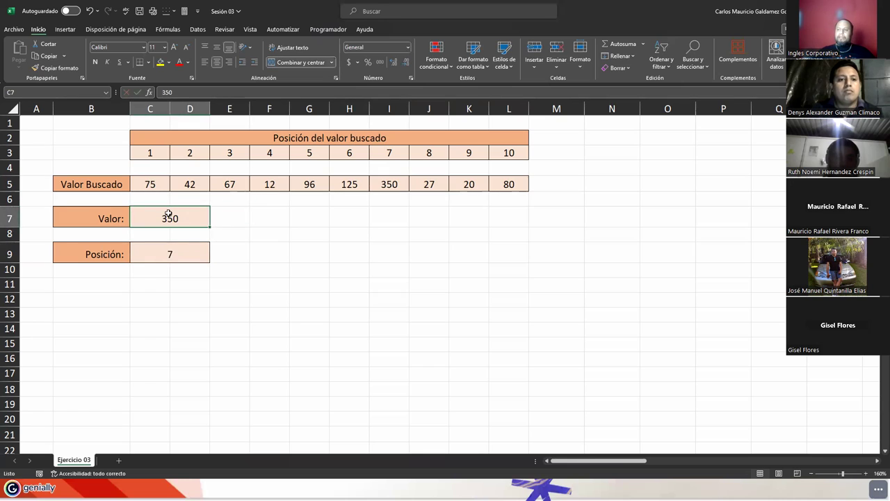
click(143, 256)
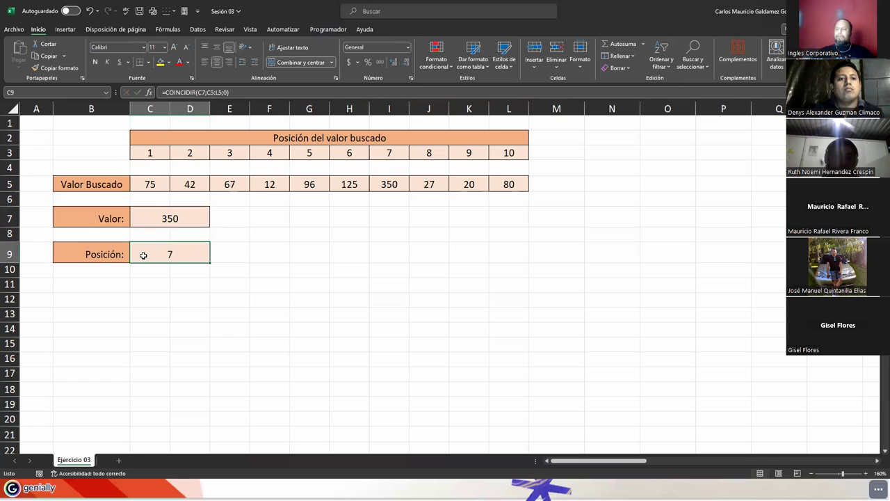
text(20)
key(Return)
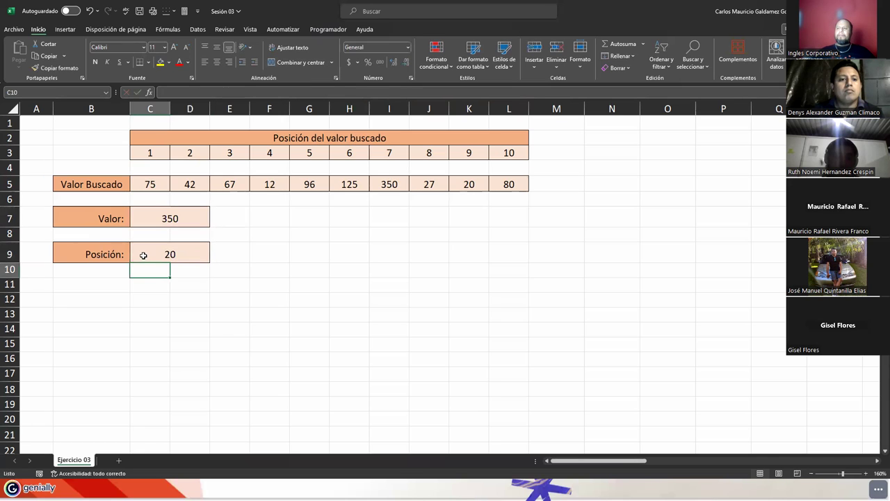
key(ctrl+z)
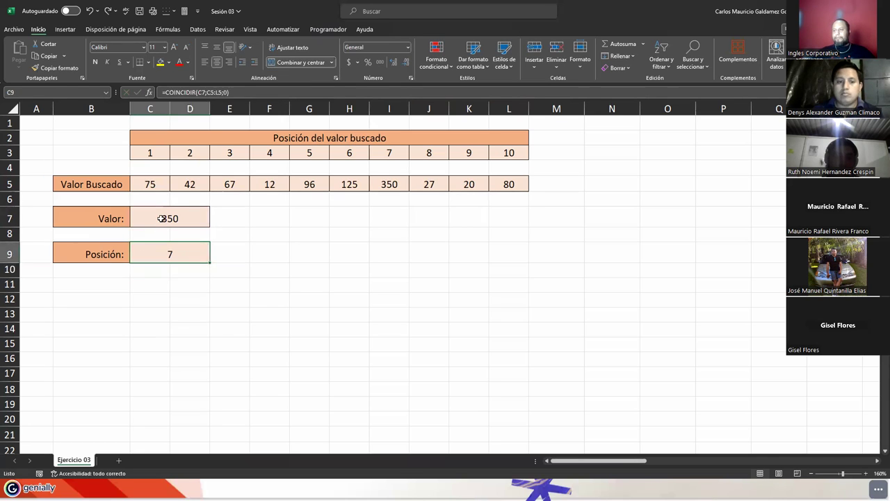
Set the Valor cell C7 to 20, and check the Posición formula against column K of the table.
click(161, 218)
text(20)
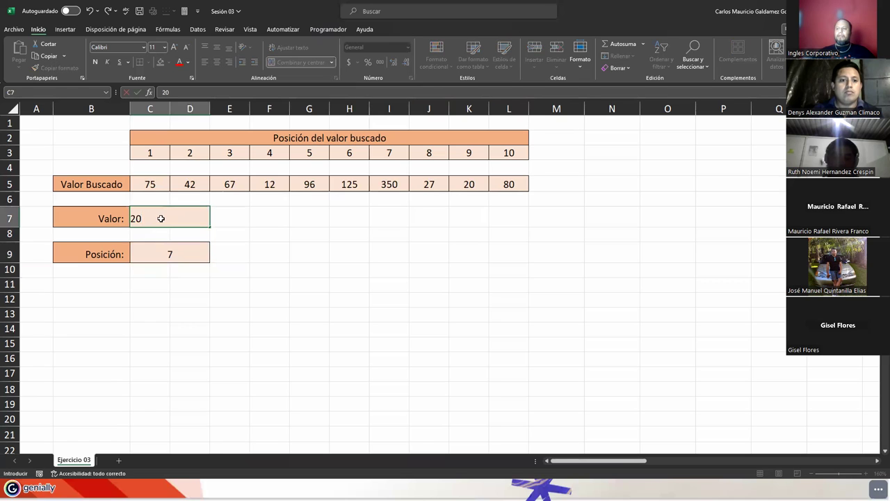
key(Return)
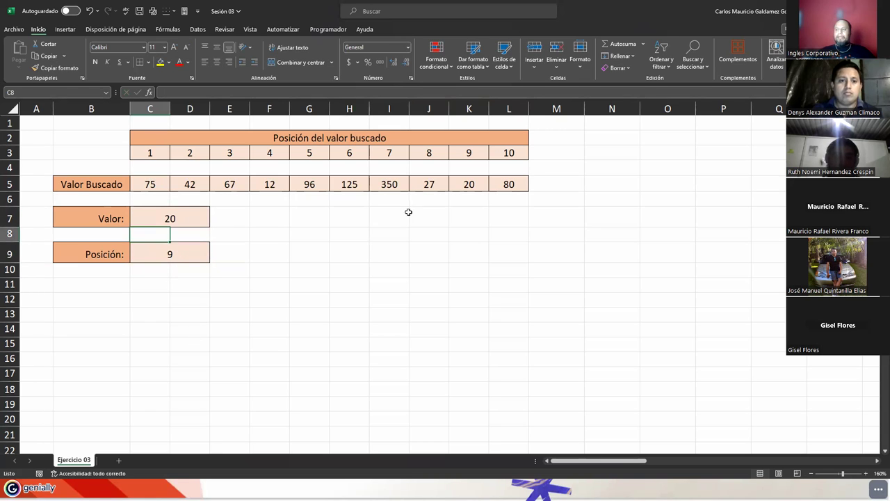
click(455, 106)
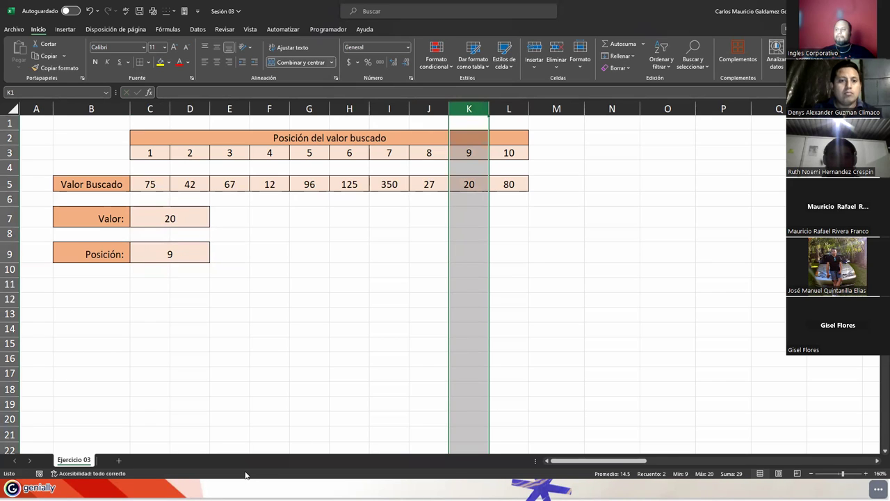
click(150, 255)
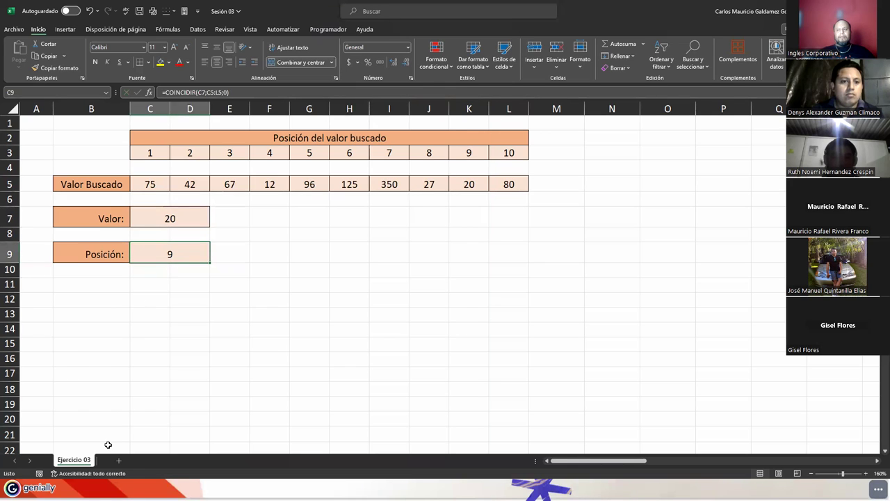
Set the Valor cell C7 to 60, a number missing from the Valor Buscado row, and inspect the Posición formula.
click(185, 219)
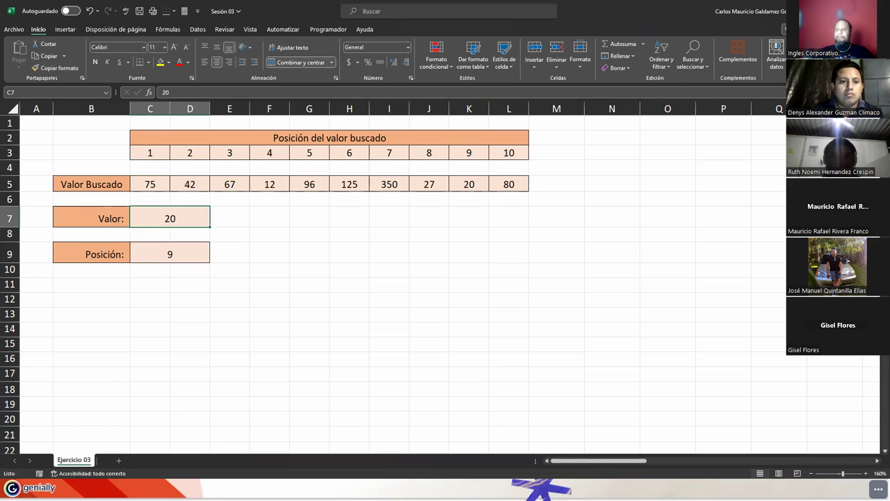
text(60)
key(Return)
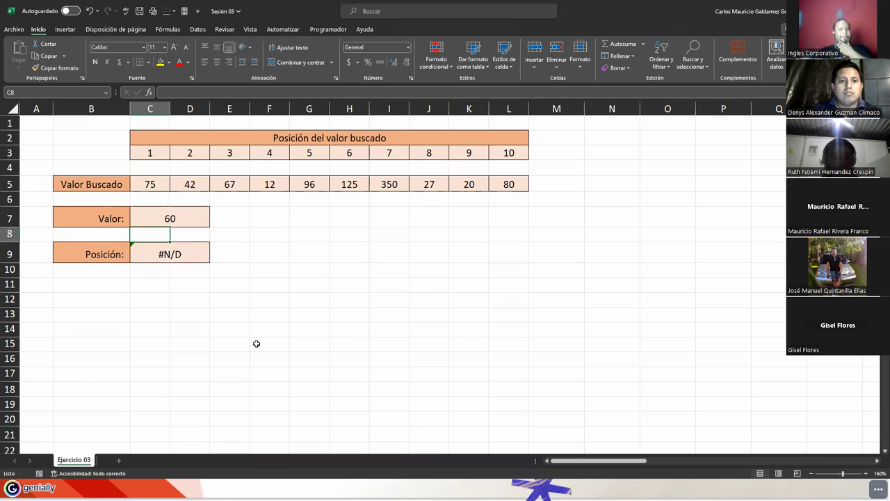
click(191, 223)
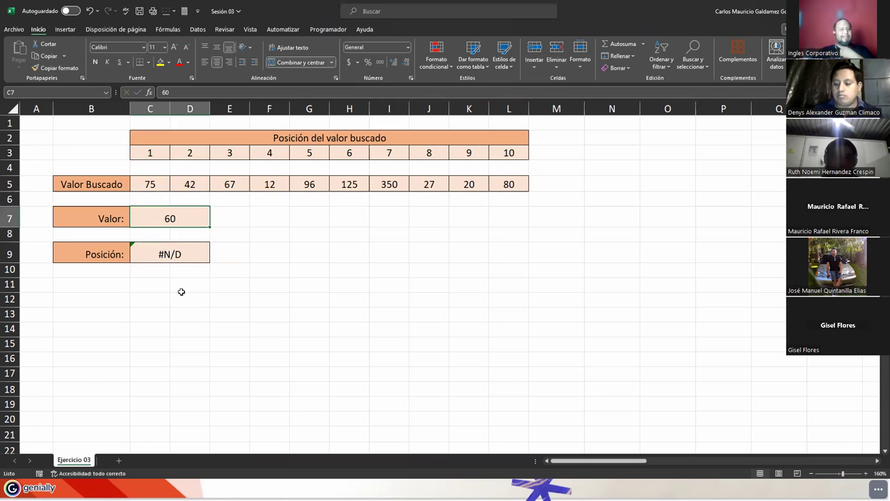
click(180, 254)
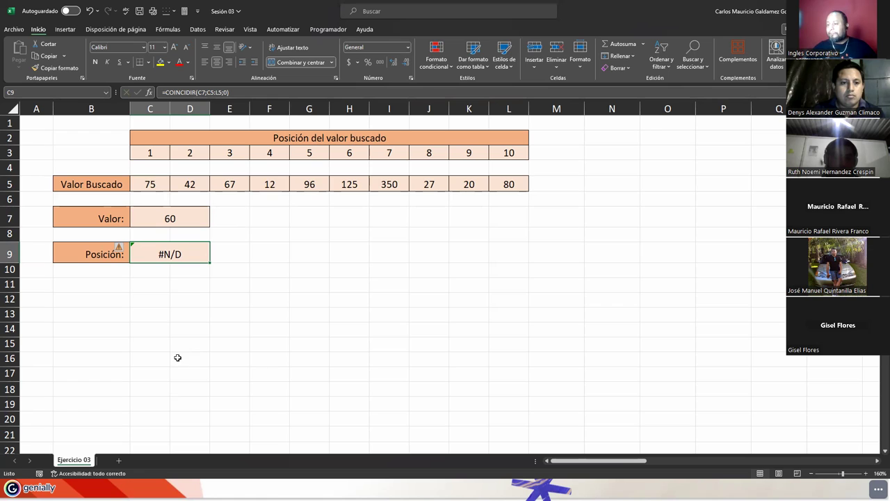
Begin an SI.ERROR formula in cell C11 with COINCIDIR nested as its first argument.
click(151, 281)
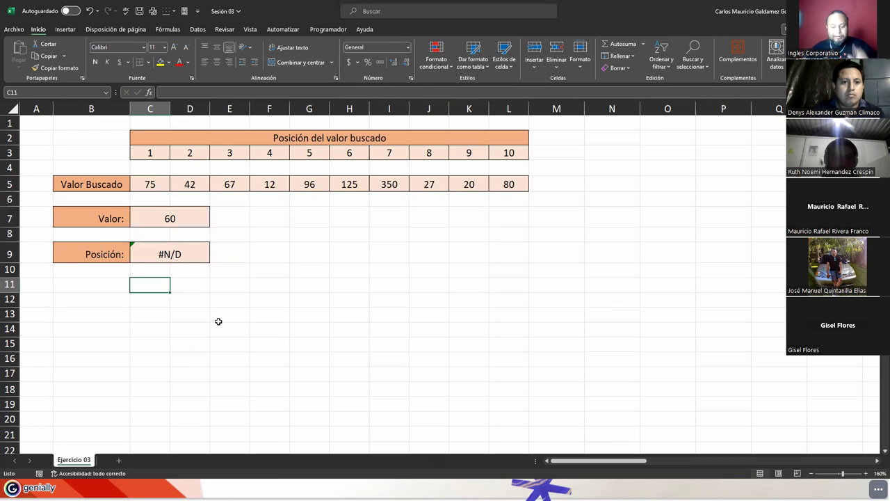
text(?=)
key(BackSpace)
key(BackSpace)
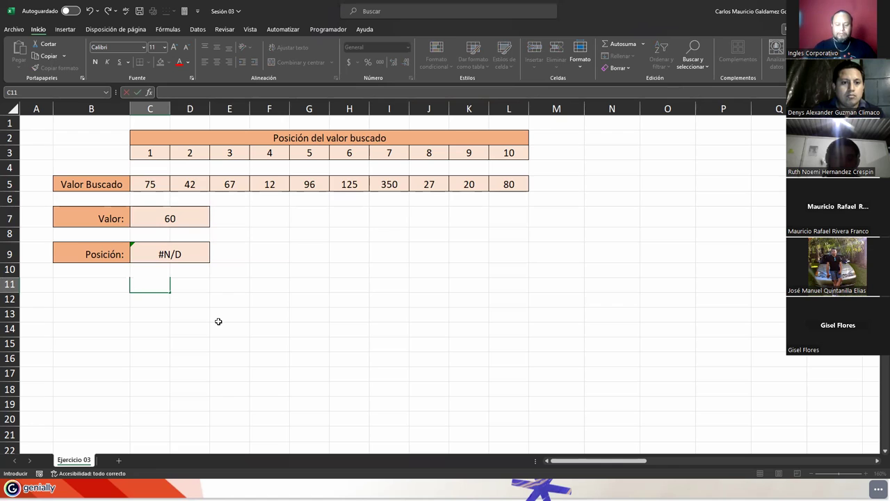
text(=si.e)
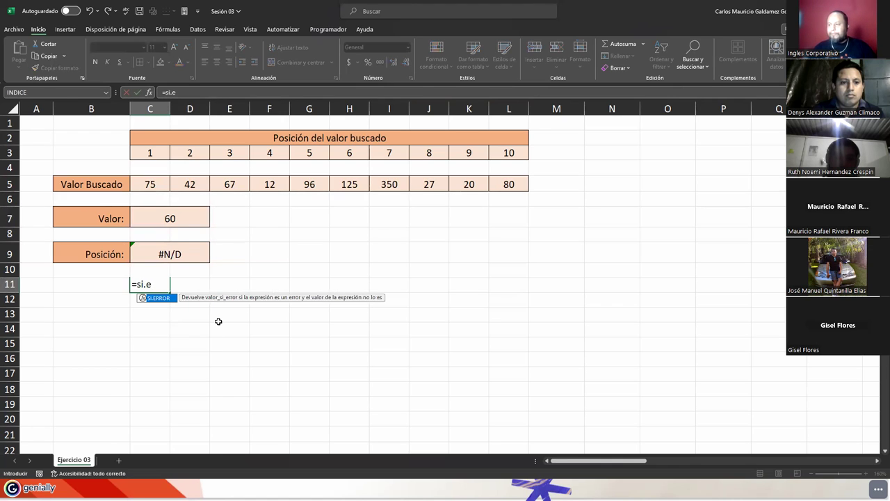
key(Tab)
click(156, 298)
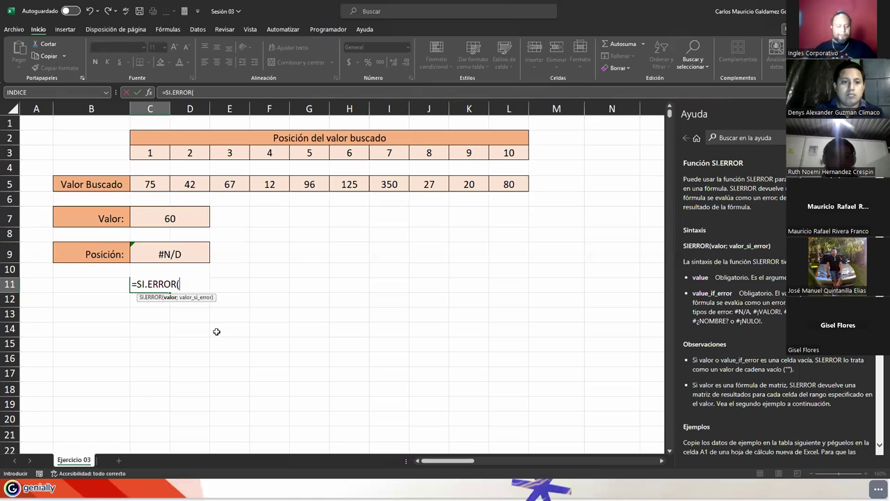
text(coin)
key(Tab)
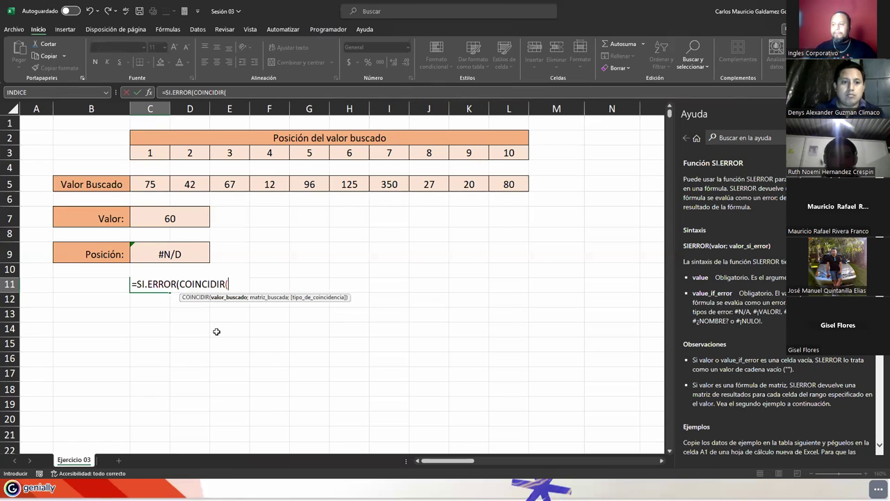
Complete the nested COINCIDIR with C7, the range C5:L5 and match type 0, and add 0 as the SI.ERROR fallback value.
click(185, 214)
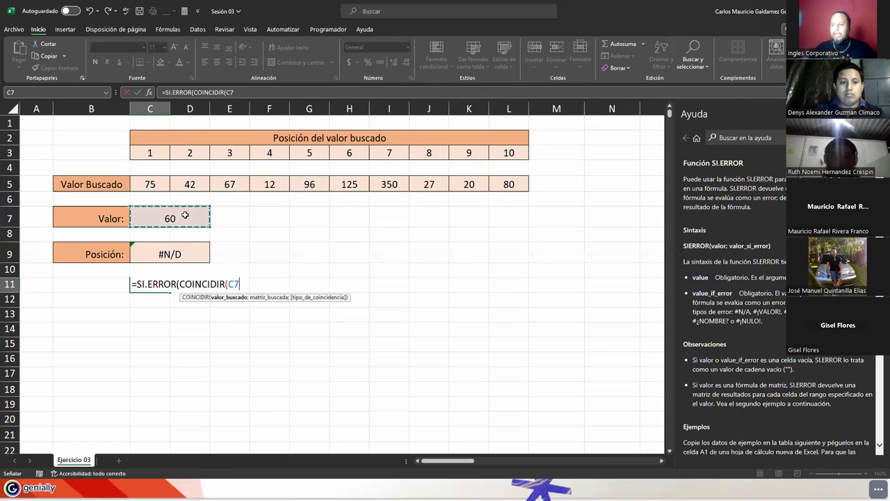
text(;)
drag(156, 184, 494, 185)
text(;0)))
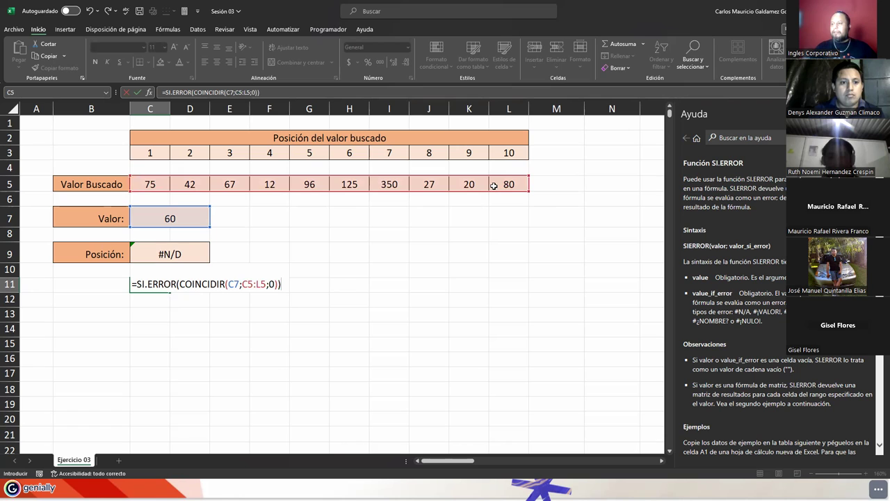
key(BackSpace)
text(,)
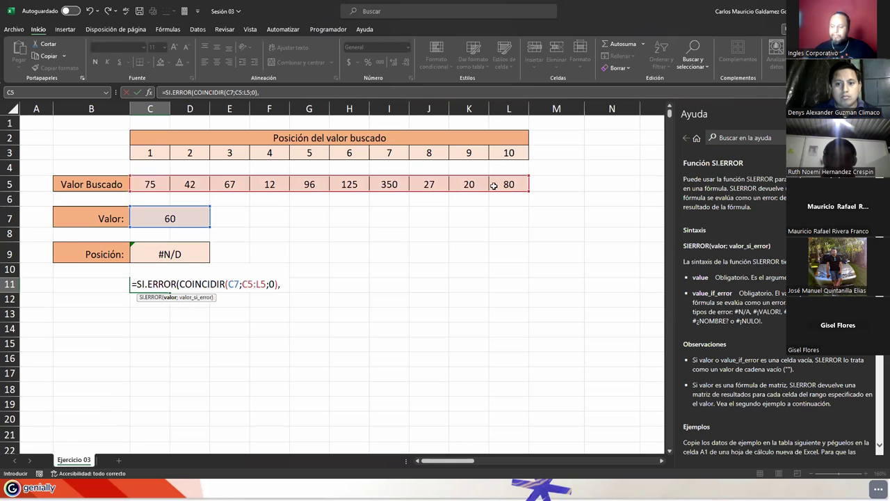
text(0)
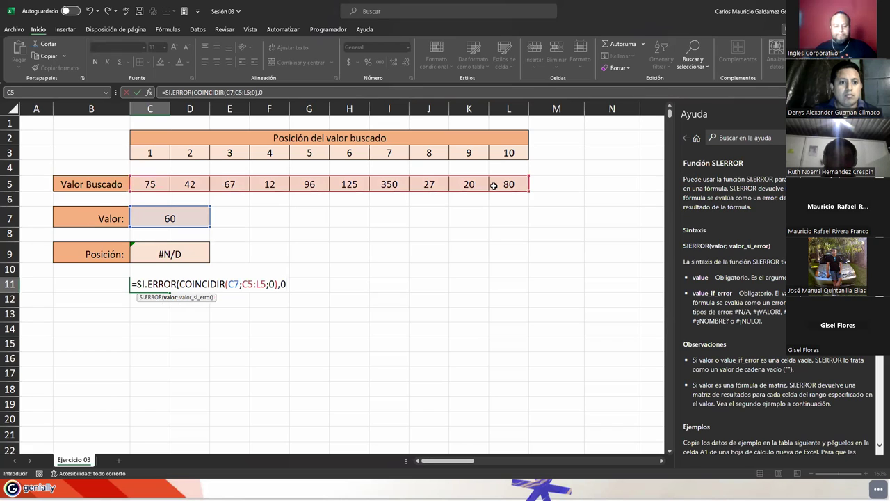
text())
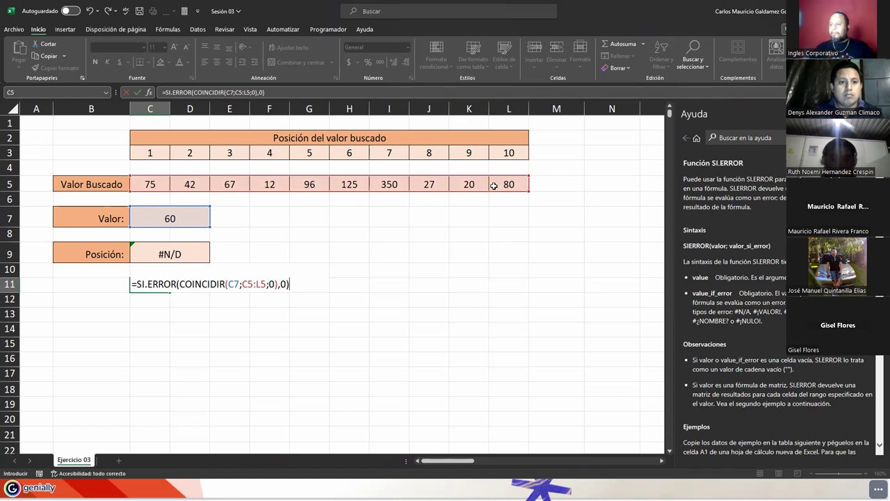
Replace the comma before the fallback 0 with a semicolon, and enter =SI.ERROR(COINCIDIR(C7;C5:L5;0);0) in C11.
key(Return)
key(Return)
key(Left)
key(Left)
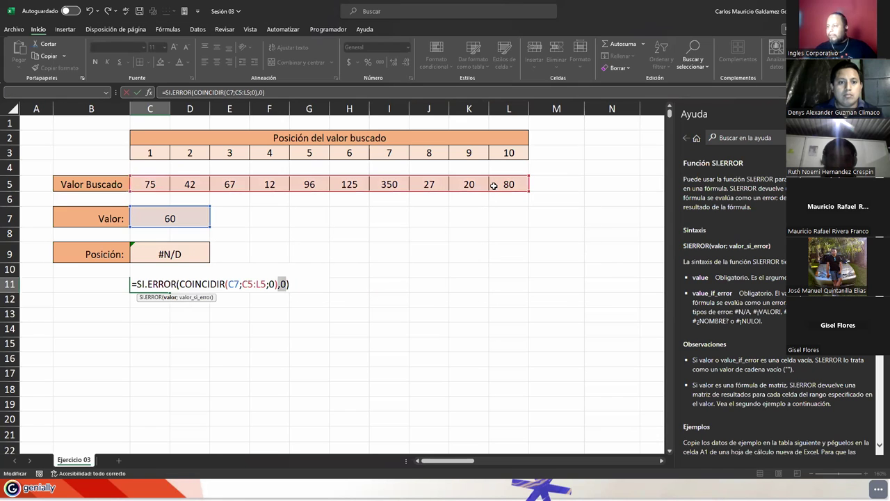
key(BackSpace)
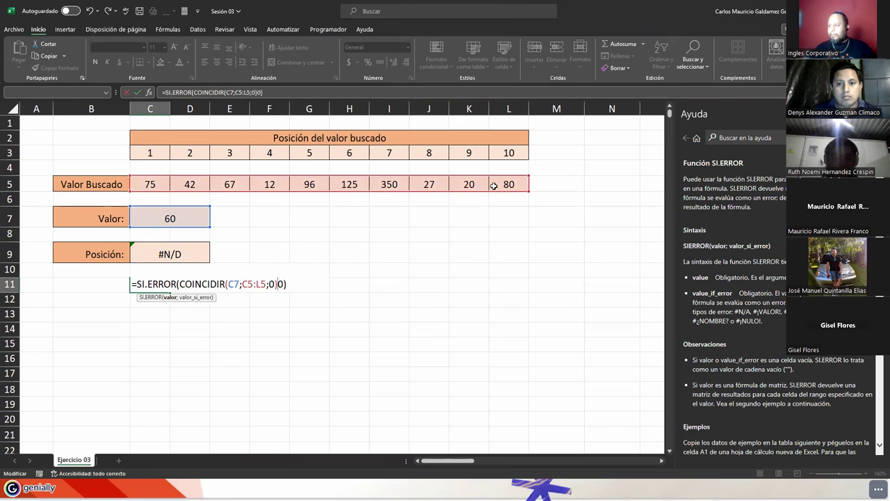
text(;)
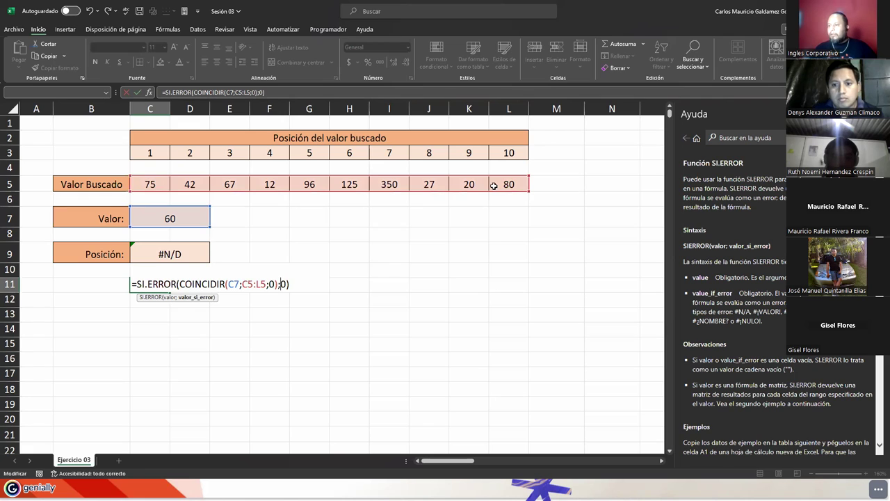
key(Return)
key(Up)
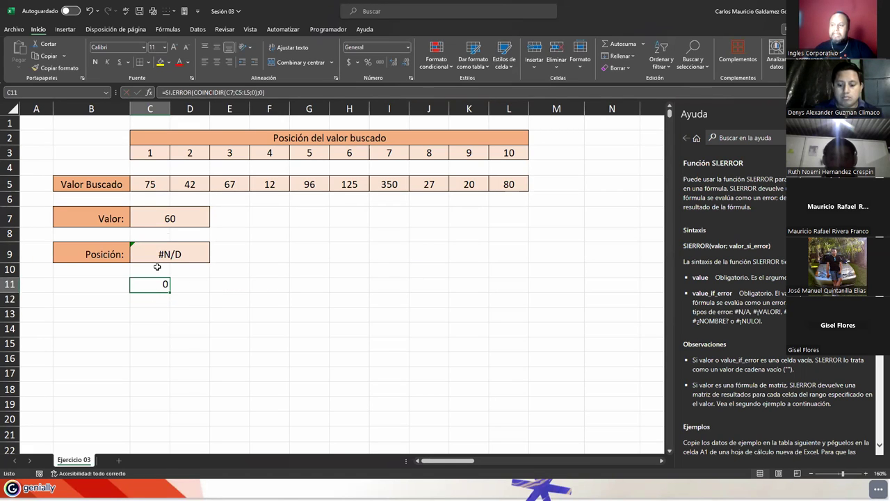
Set the Valor cell C7 to 42, and check the Posición cell C9.
click(181, 218)
text(42)
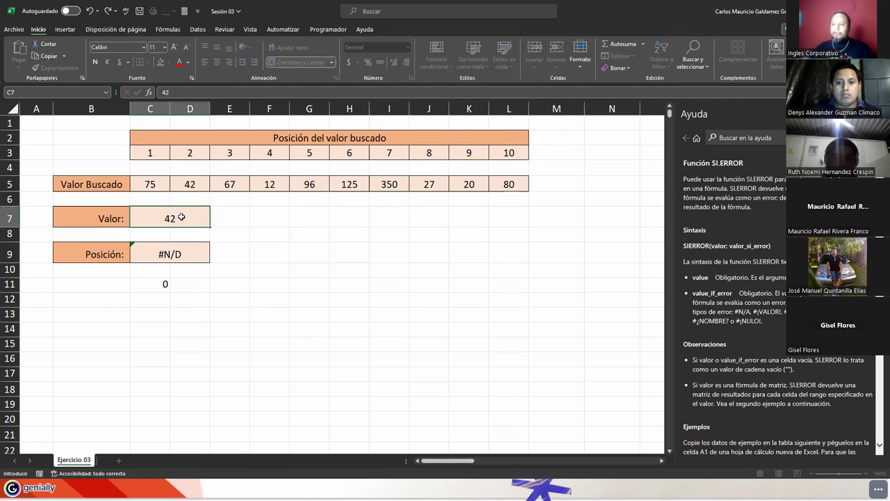
key(Return)
click(179, 255)
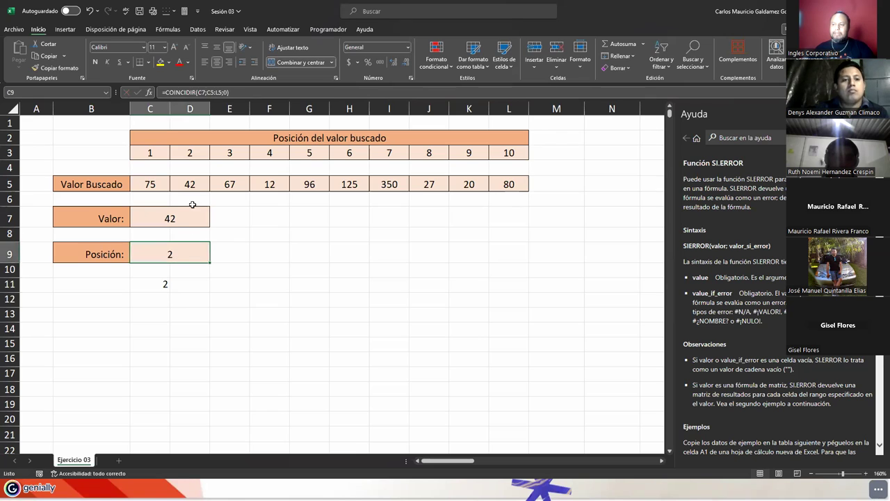
Move the SI.ERROR formula from C11 into the Posición cell C9, replacing its plain COINCIDIR formula, and close the help pane.
click(155, 284)
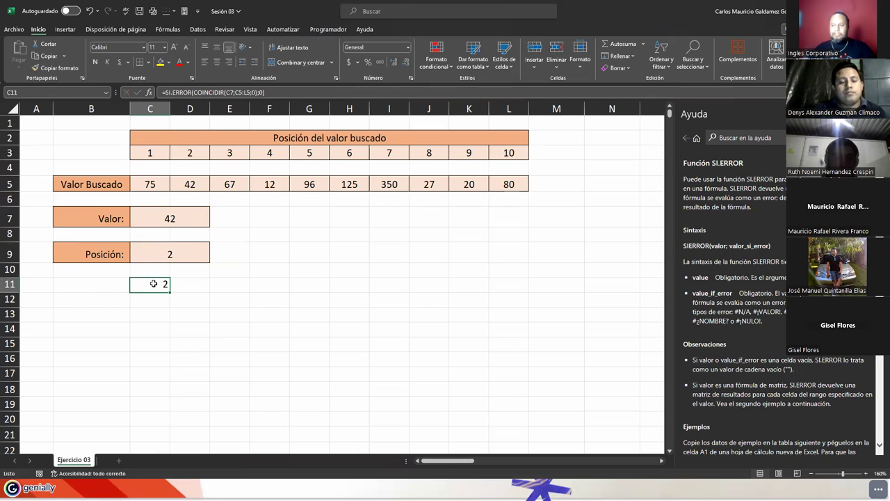
drag(282, 93, 159, 95)
key(ctrl+c)
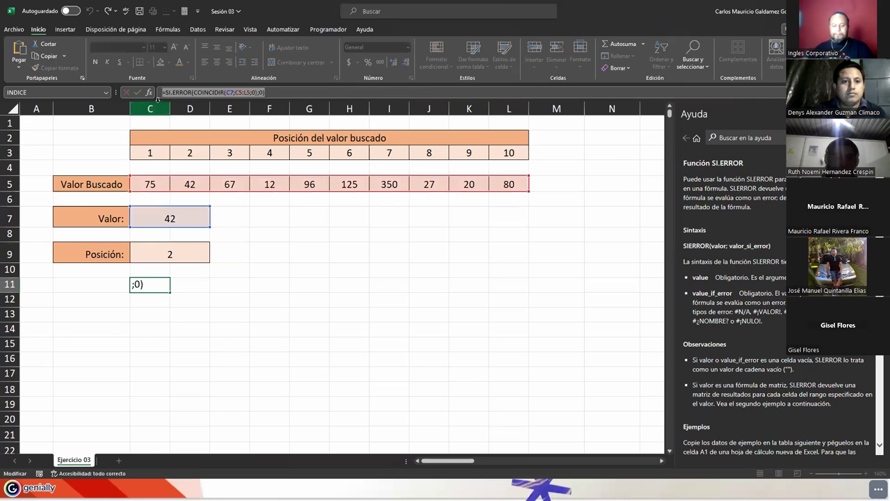
key(Escape)
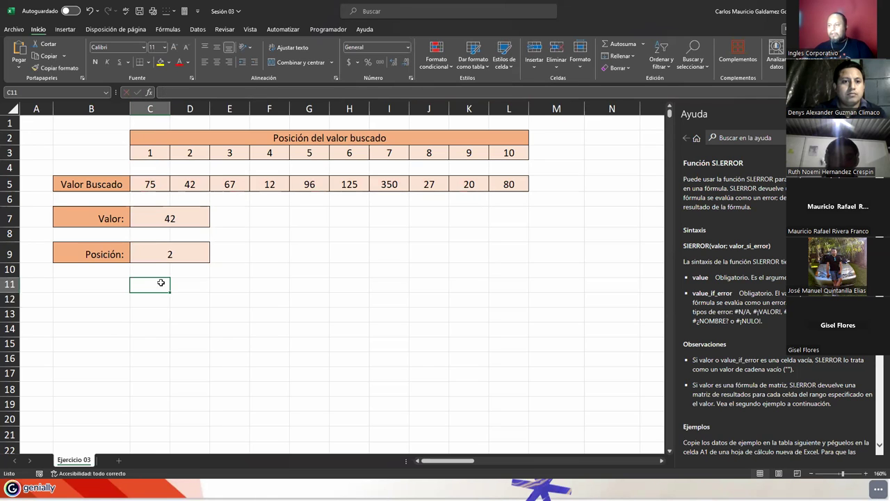
double_click(160, 252)
drag(196, 254, 68, 254)
key(ctrl+v)
key(Return)
key(Up)
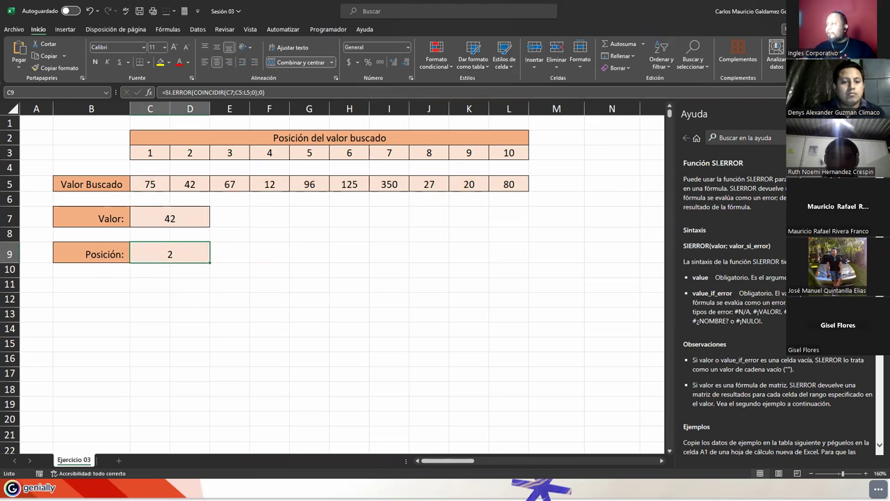
key(Escape)
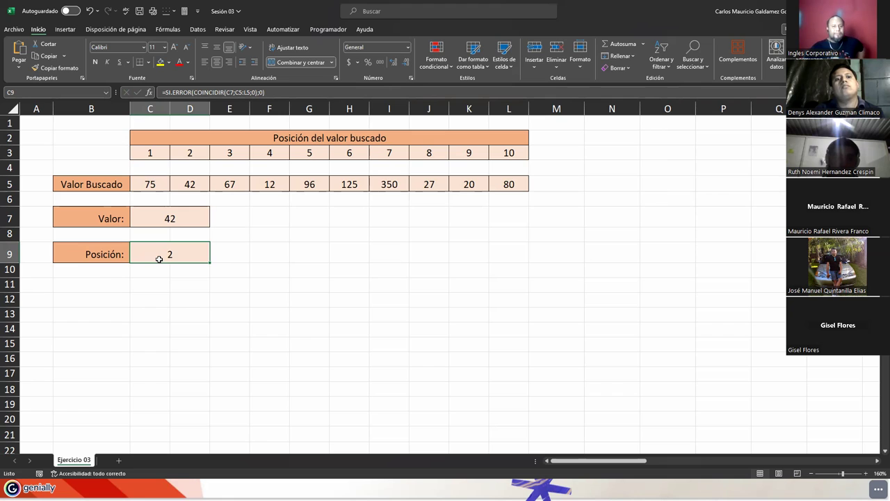
Review the Valor cell, the Valor Buscado range C5:L5 and the Posición formula.
click(181, 217)
drag(160, 183, 511, 183)
click(169, 255)
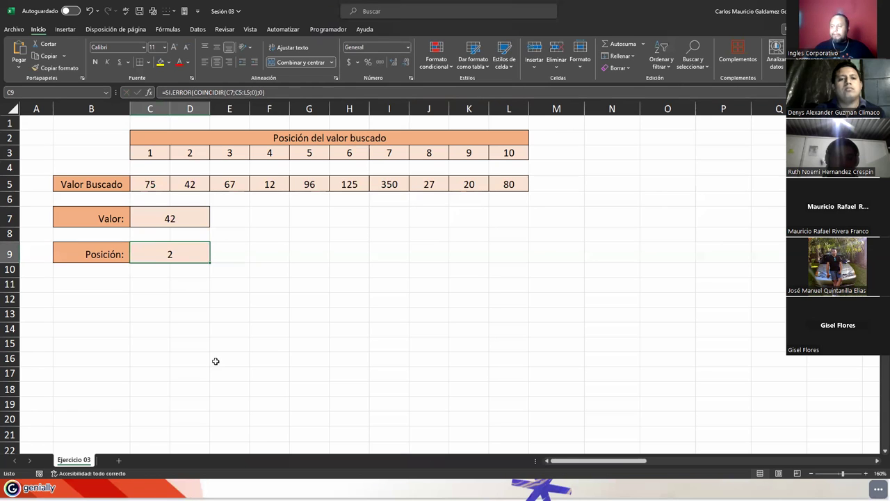
Set the Valor cell C7 to 99 to test the Posición formula with a value missing from the row.
key(Up)
key(Up)
key(F2)
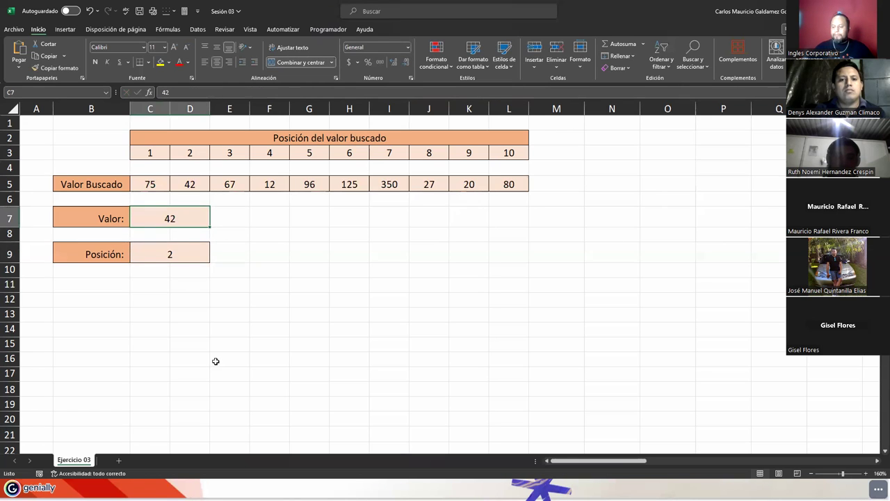
text(99)
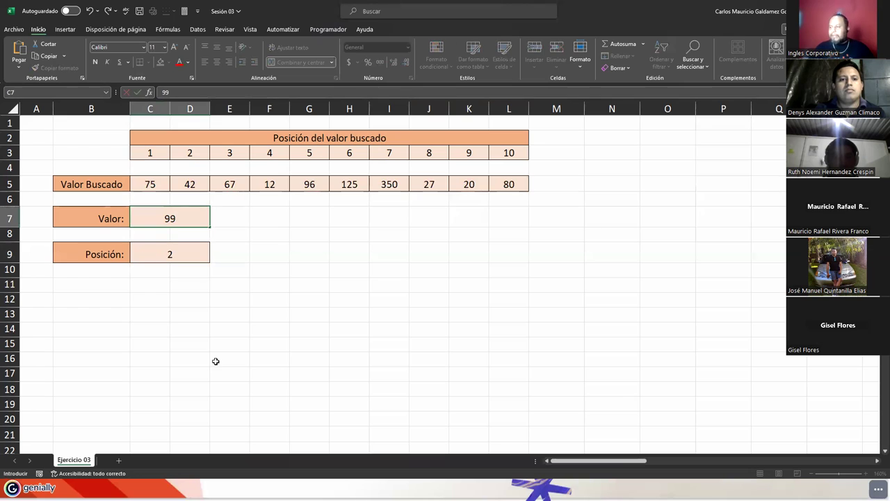
key(Return)
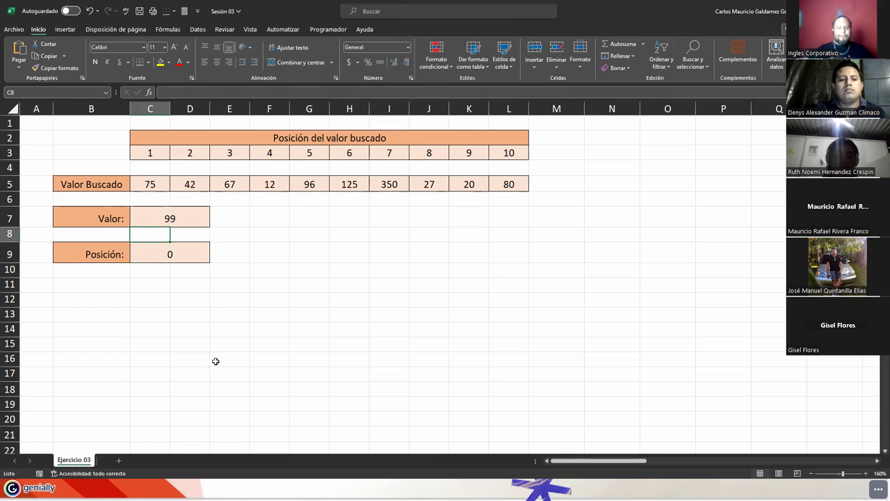
Replace the fallback 0 in the SI.ERROR formula in C9 with the text "No se encuentra".
click(171, 254)
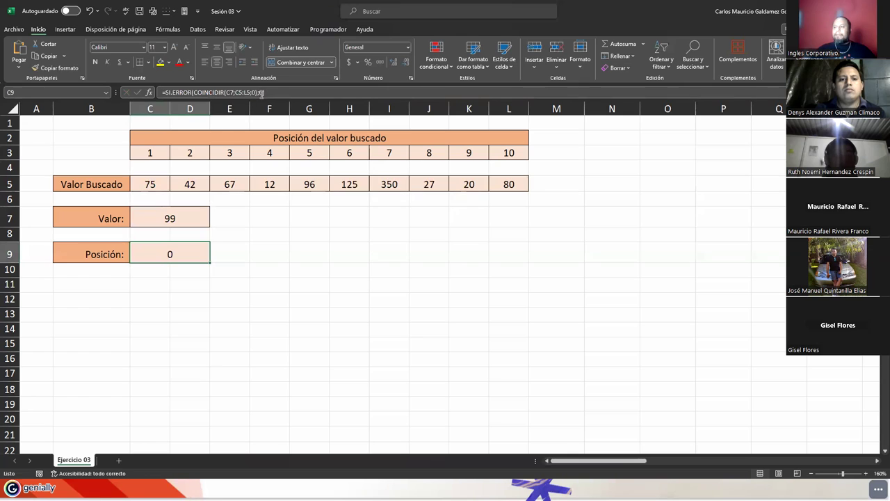
click(261, 92)
key(BackSpace)
text(""No se encuentra")
key(Return)
key(Up)
Set the Valor cell C7 to 75, and check the Posición cell C9.
click(139, 221)
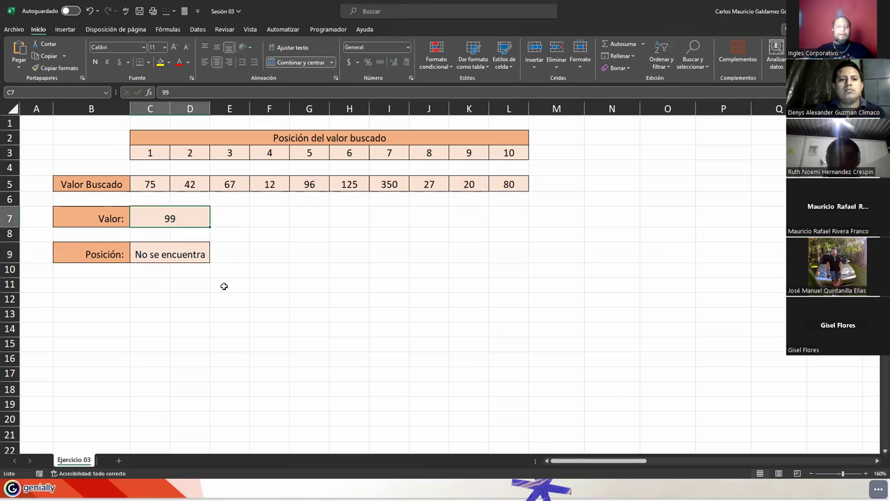
text(75)
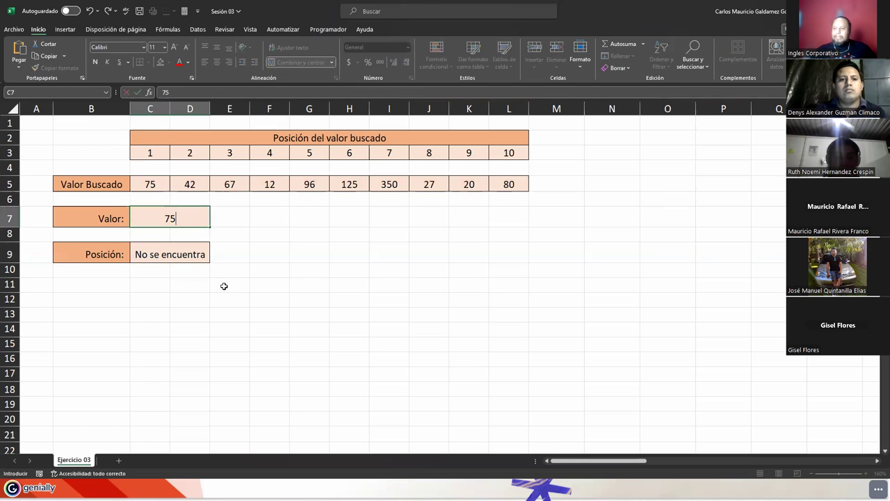
key(Return)
click(166, 251)
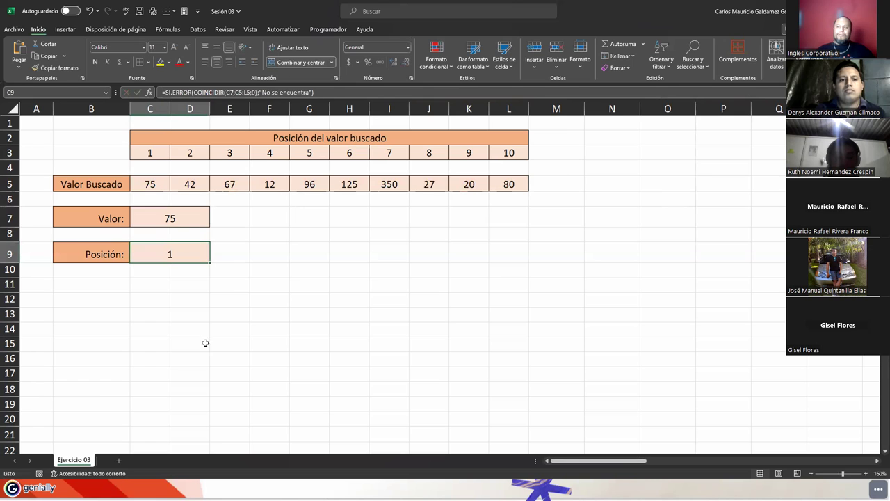
Set the Valor cell C7 to 159, and check the Posición cell C9.
click(172, 217)
text(159)
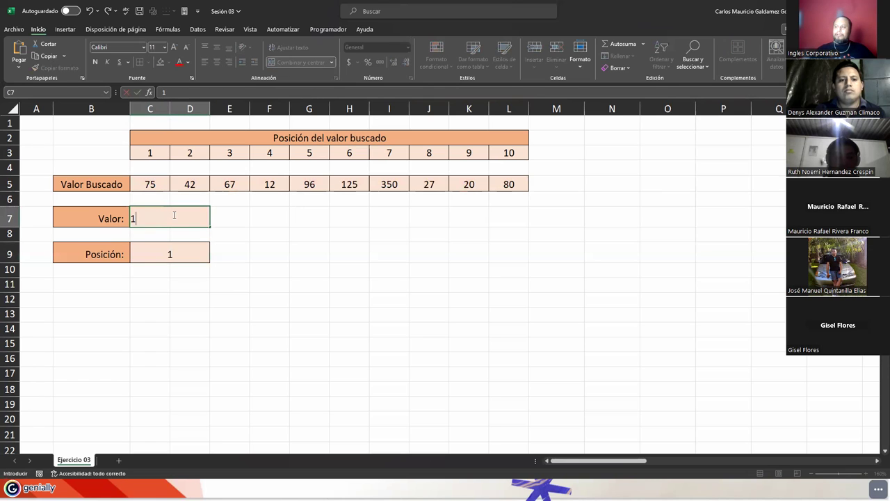
key(Return)
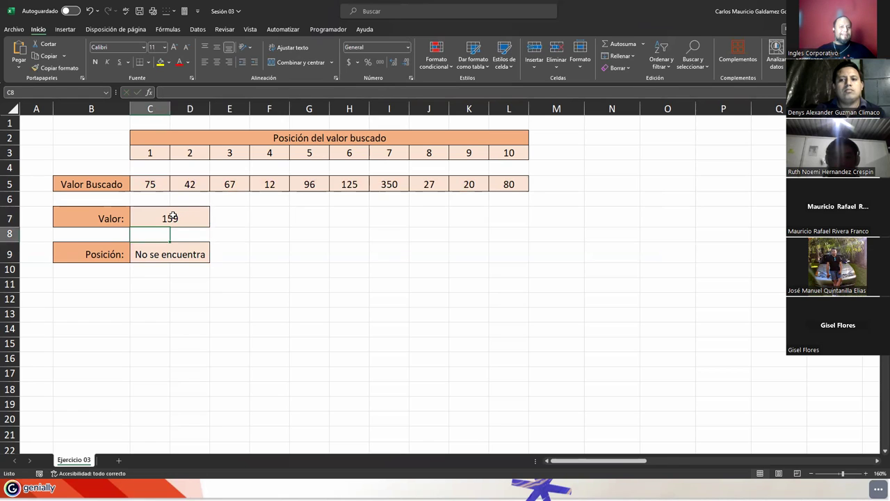
key(Down)
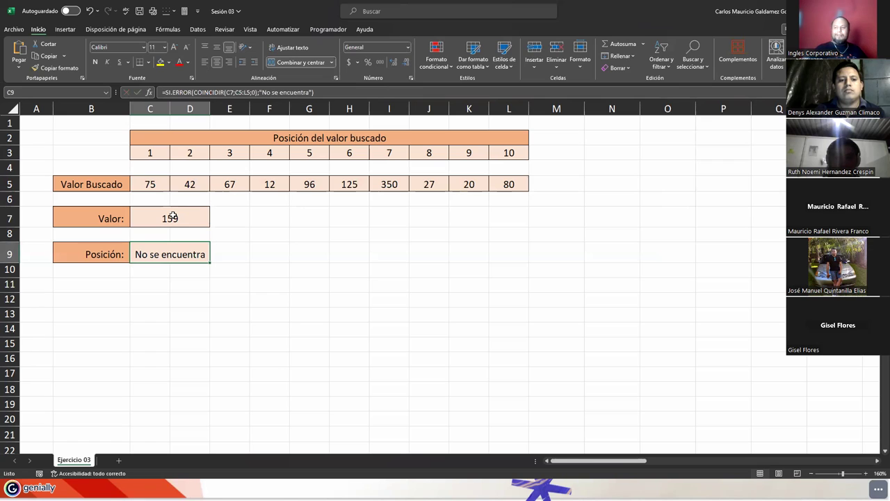
Examine the formula in C9, focusing on COINCIDIR(C7;C5:L5;0) as the valor argument of SI.ERROR.
key(F2)
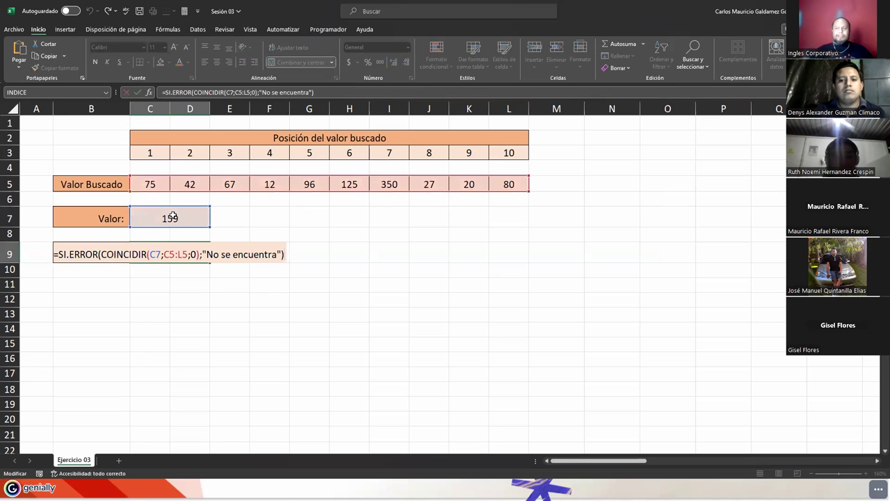
click(55, 257)
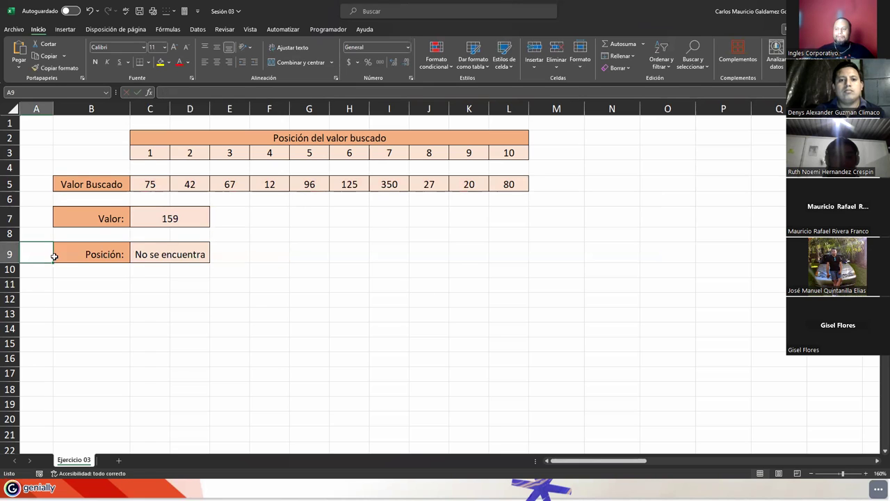
double_click(142, 255)
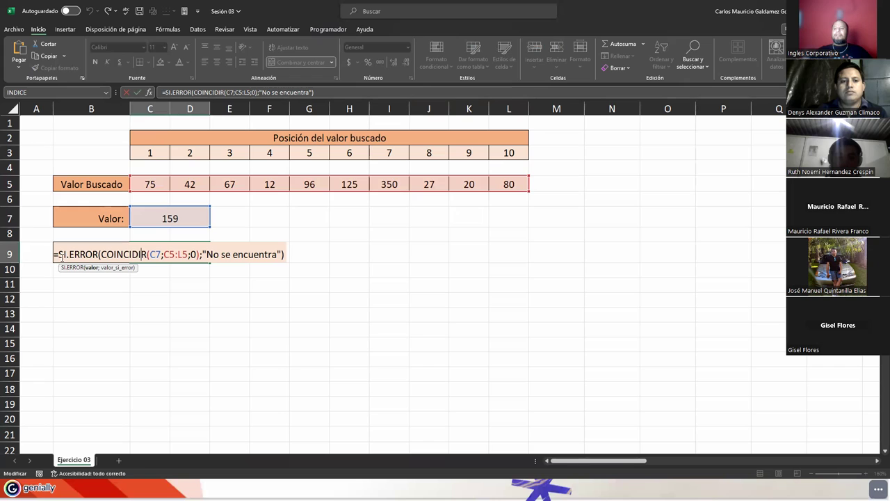
drag(60, 255, 203, 256)
click(101, 255)
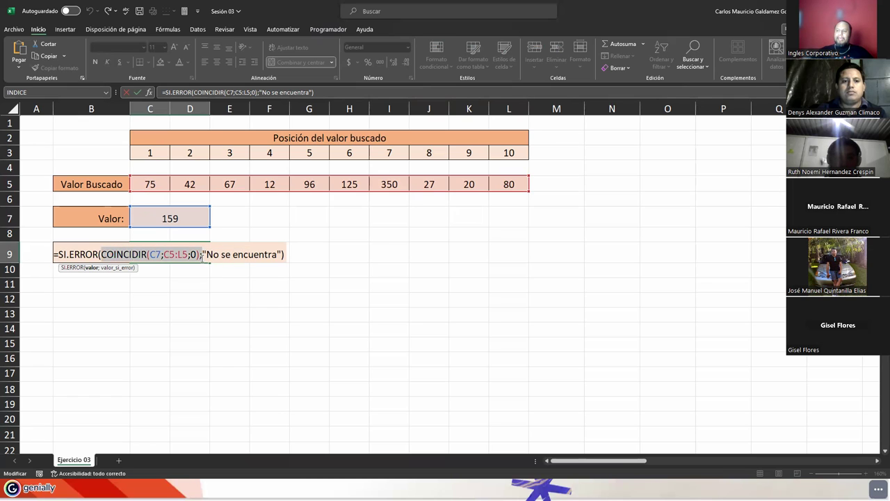
click(125, 256)
drag(100, 255, 200, 255)
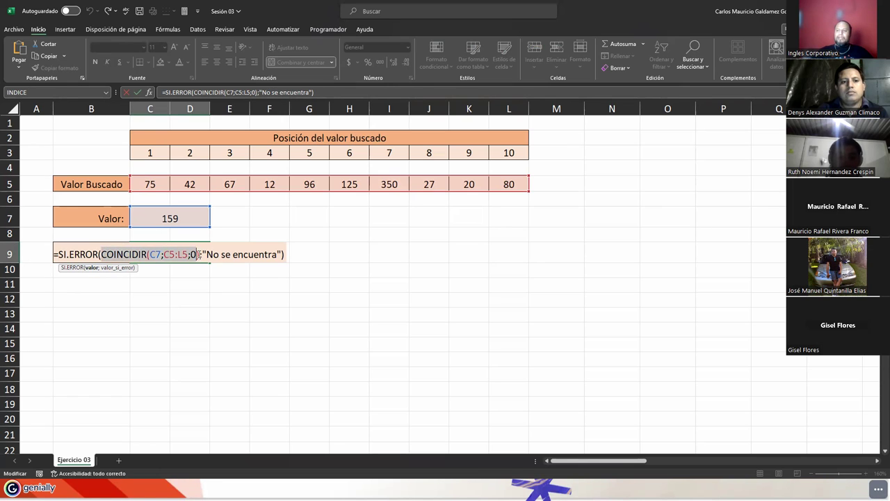
click(112, 268)
Examine the "No se encuentra" valor_si_error argument and the full SI.ERROR argument list in C9, and leave the formula as it is.
click(218, 255)
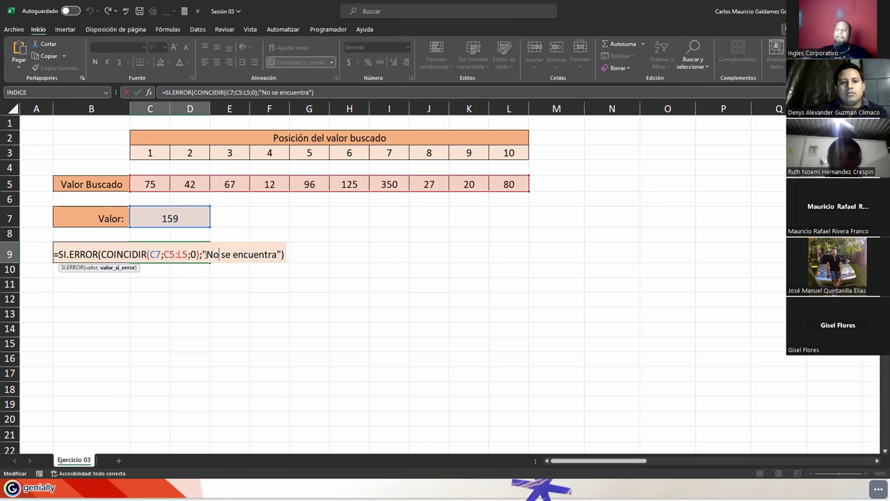
drag(202, 255, 282, 255)
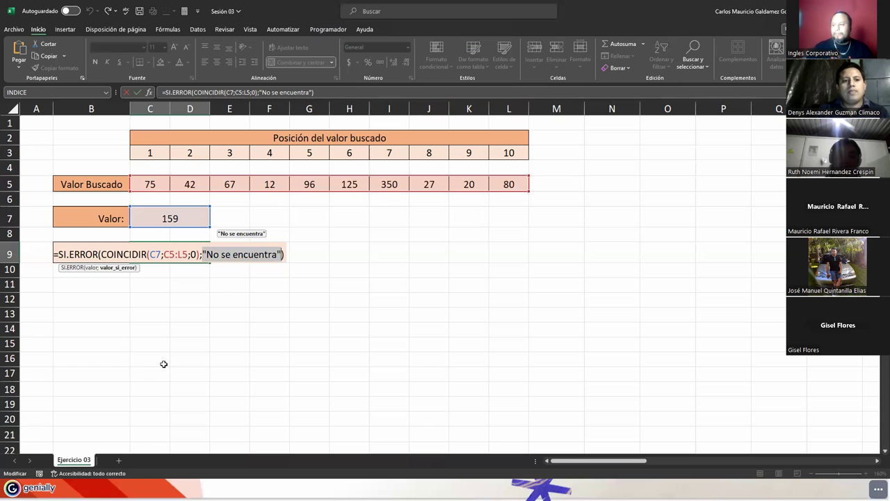
click(114, 255)
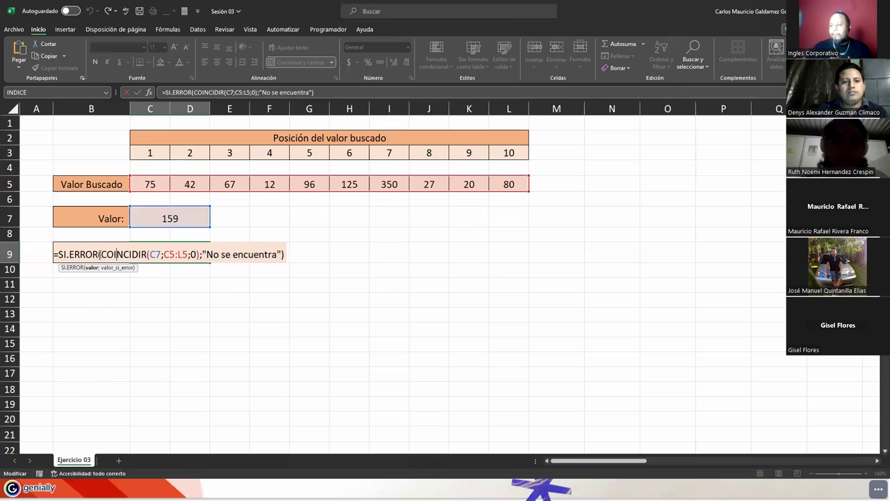
drag(99, 254, 281, 255)
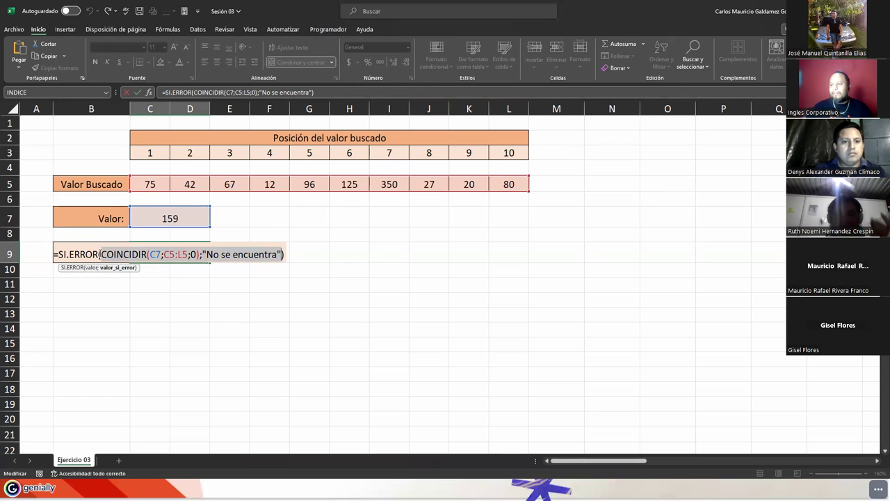
drag(98, 254, 284, 255)
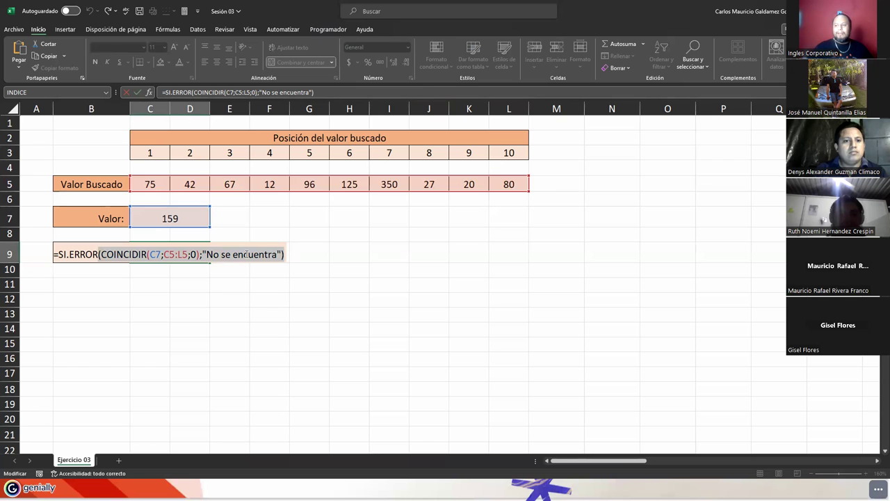
click(245, 254)
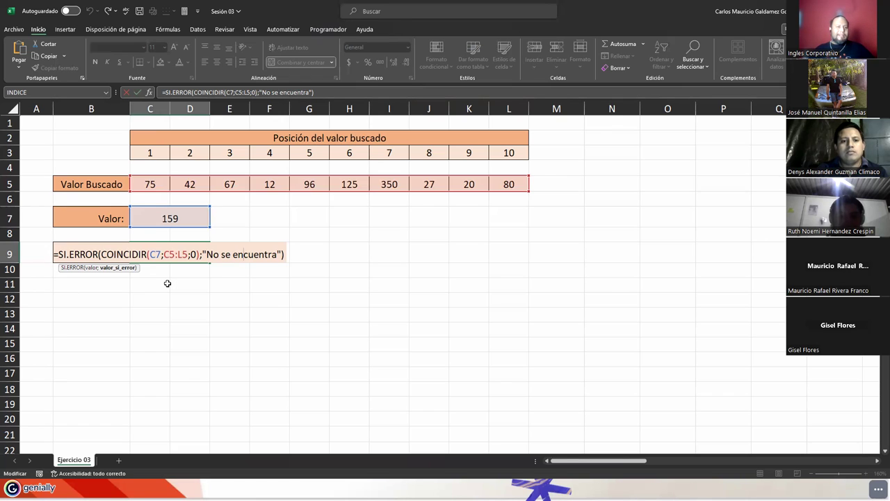
key(Return)
key(Up)
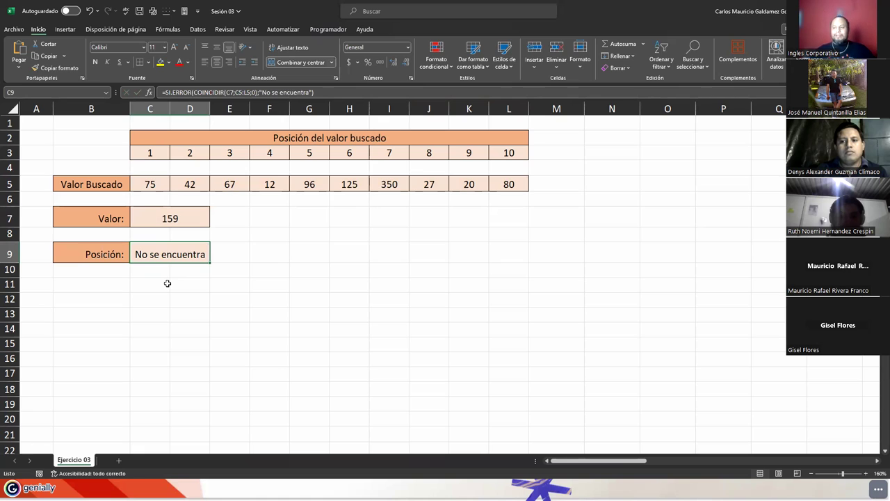
Set the Valor cell C7 to 350 after comparing the Valor and Posición cells.
click(197, 220)
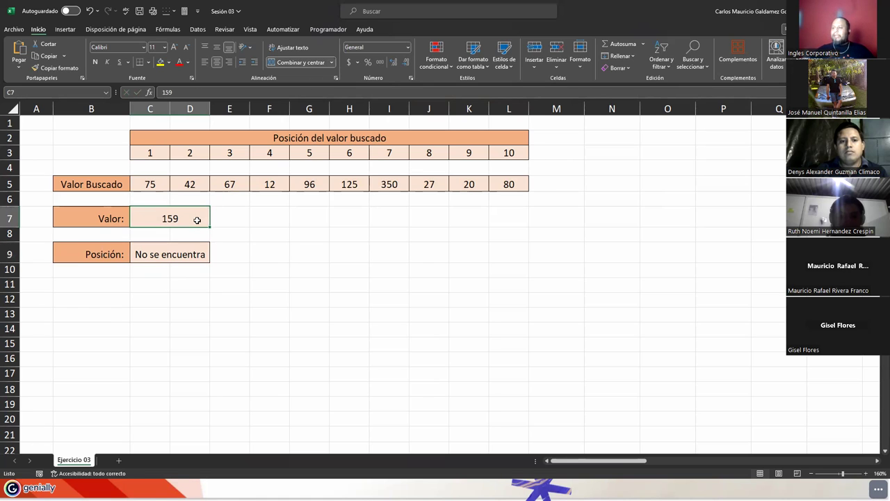
key(Down)
key(Down)
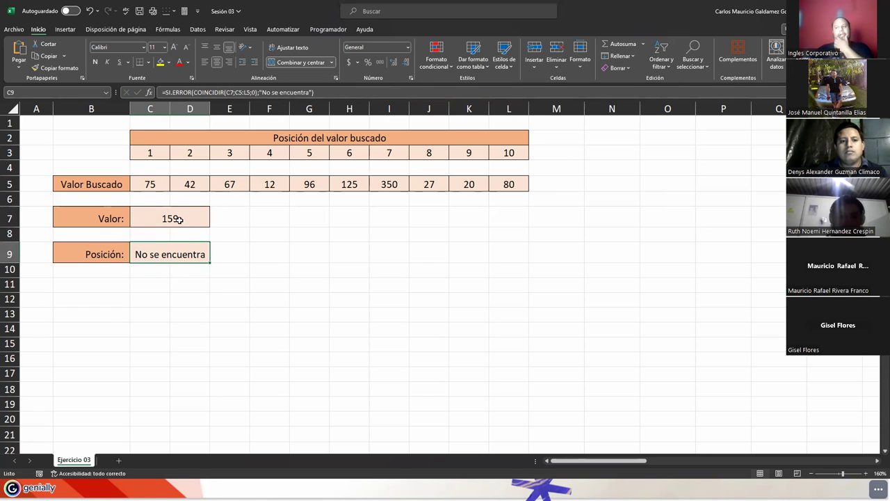
click(179, 219)
text(350)
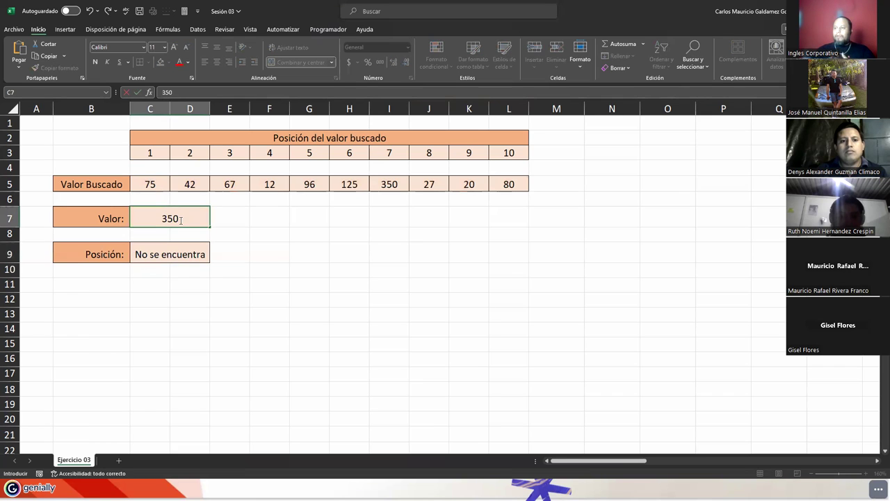
key(Return)
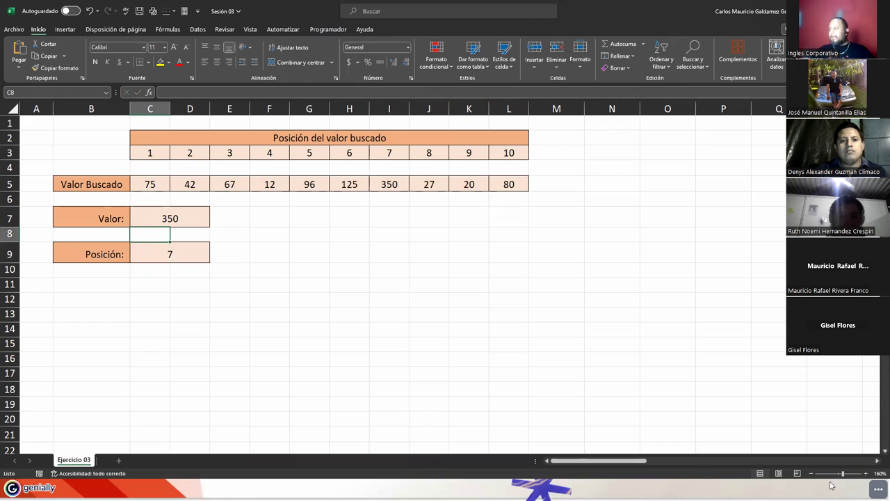
Go to the names table starting in V1 and widen the empty column Z next to NOMBRE COMPLETO.
click(877, 461)
drag(877, 462, 877, 462)
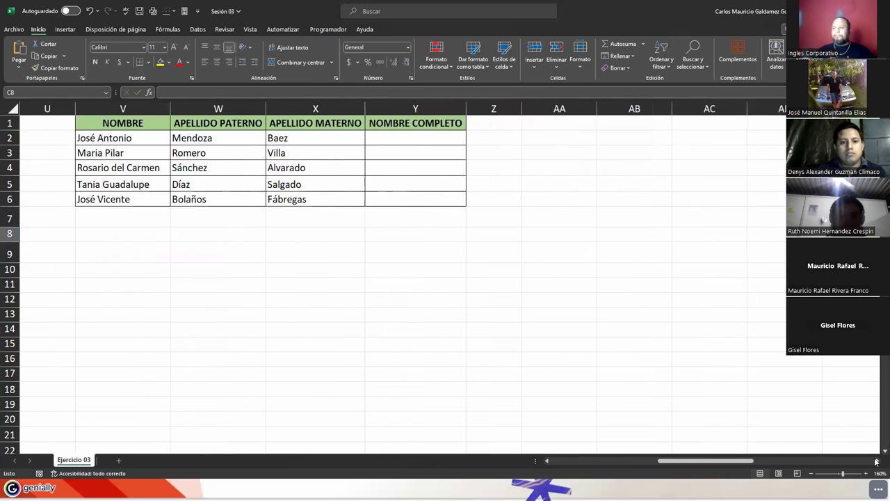
click(105, 125)
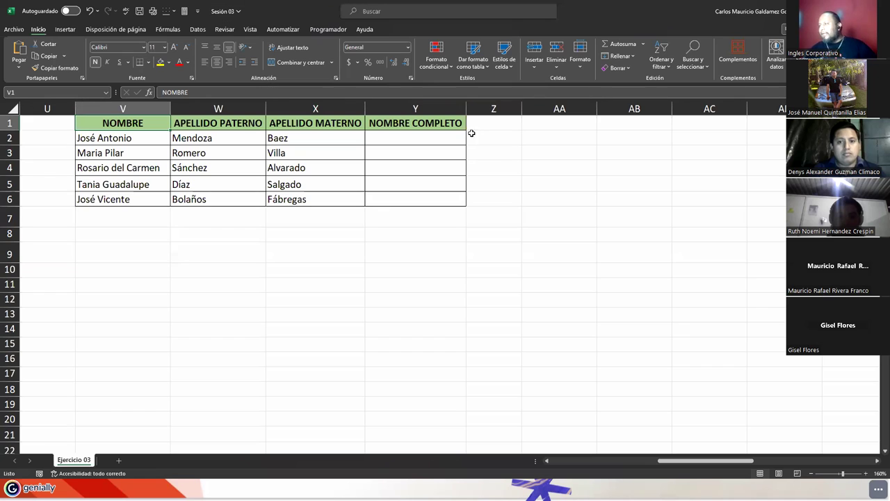
drag(522, 110, 596, 121)
Copy the NOMBRE COMPLETO column Y1:Y6 into columns Z and AA.
click(419, 124)
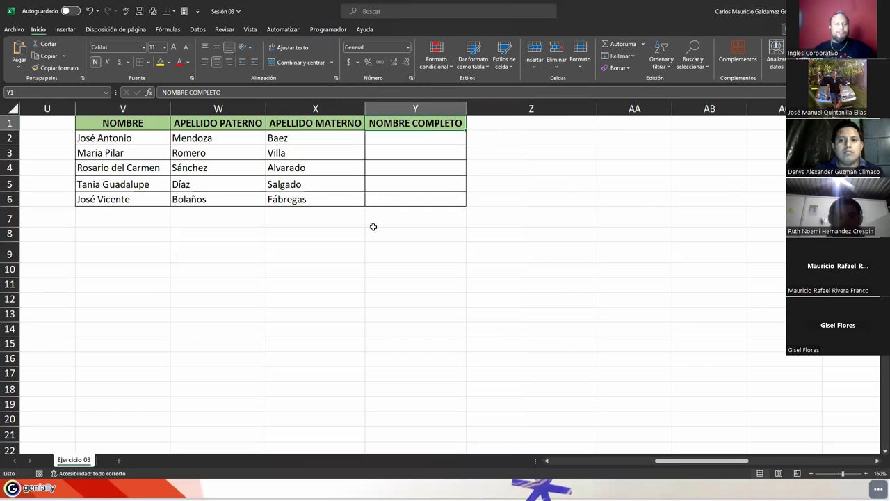
drag(404, 125, 401, 196)
key(ctrl+c)
click(522, 127)
key(ctrl+v)
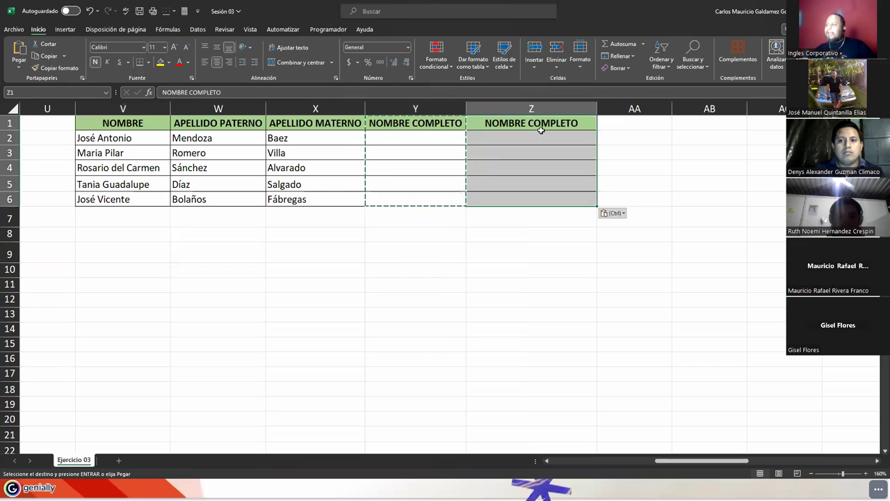
click(626, 125)
key(ctrl+v)
Widen the NOMBRE COMPLETO columns AA and Y, and clear the copy selection.
drag(672, 109, 717, 111)
click(410, 123)
key(Escape)
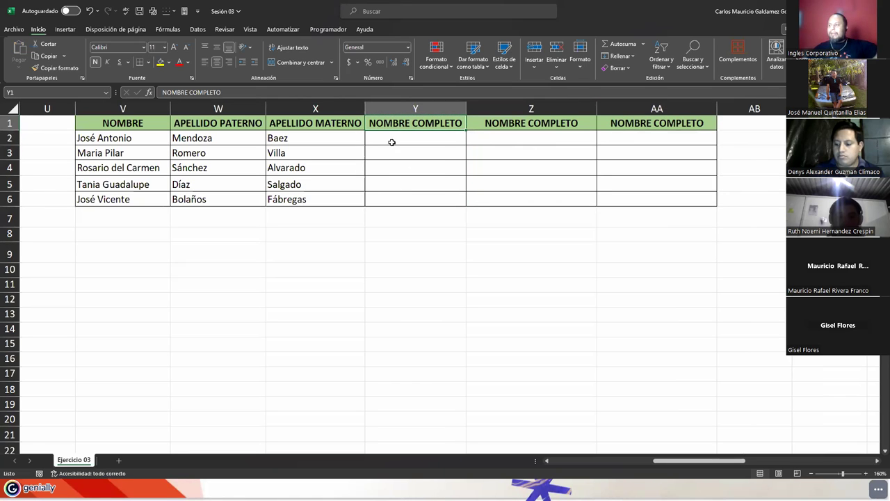
drag(466, 109, 485, 110)
Review the NOMBRE, APELLIDO PATERNO and APELLIDO MATERNO entries in rows 2 to 6, and narrow the empty column U.
drag(123, 139, 123, 199)
drag(192, 138, 195, 199)
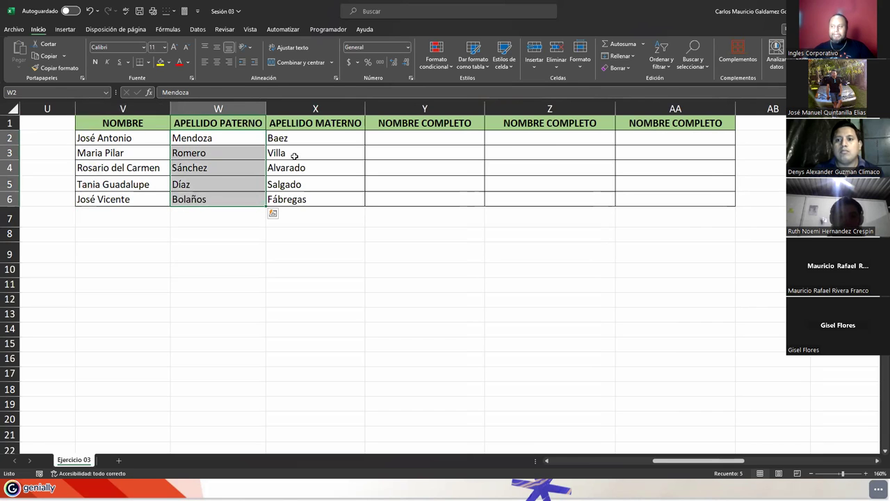
drag(312, 139, 309, 219)
drag(200, 138, 199, 199)
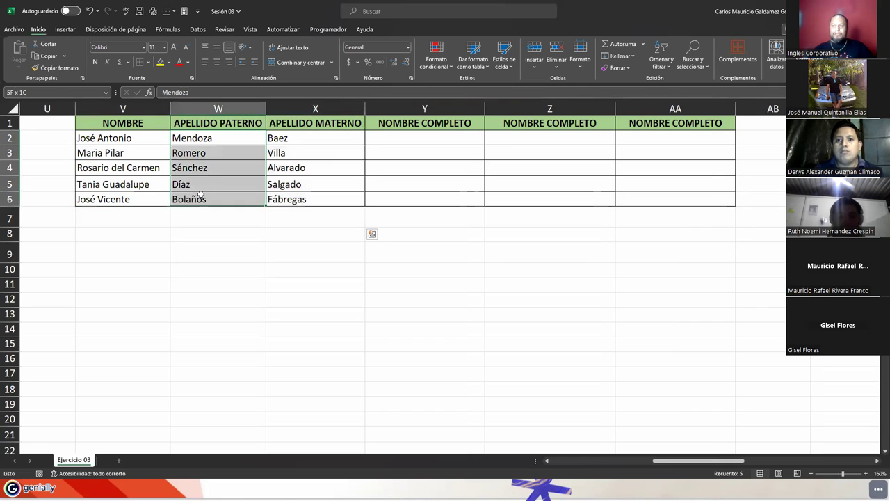
drag(308, 137, 308, 199)
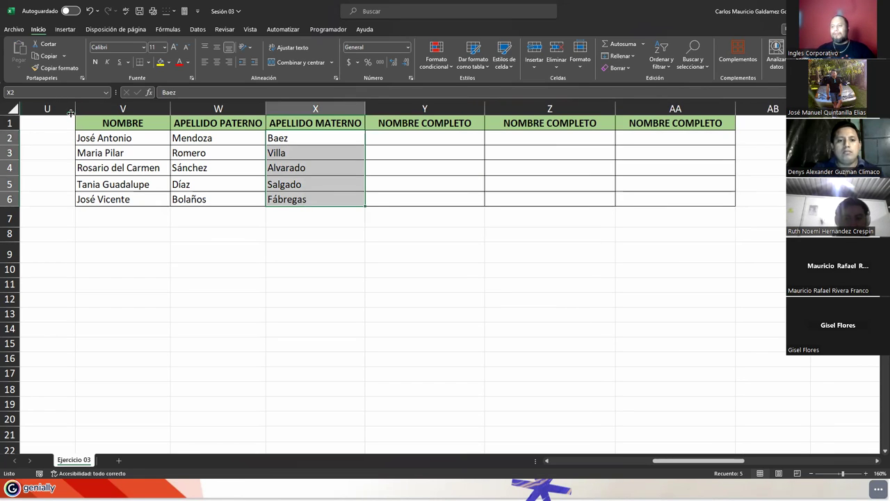
drag(71, 113, 32, 116)
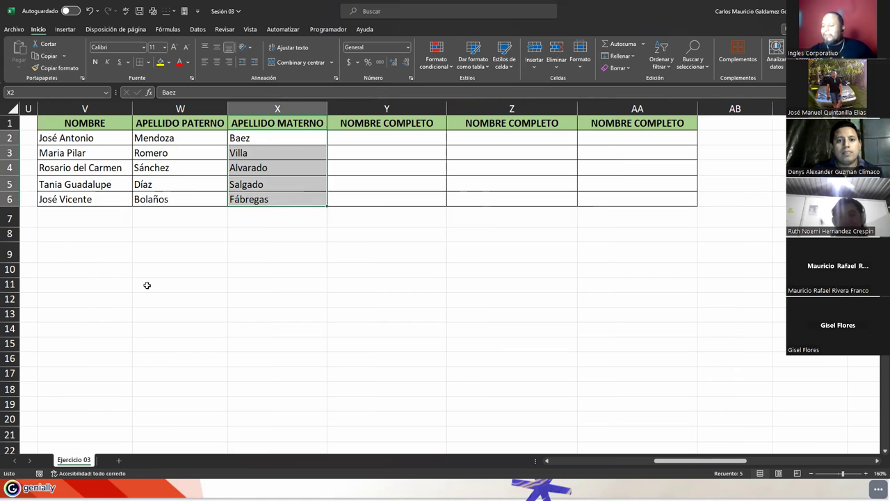
Widen the first NOMBRE COMPLETO column Y and review the name and surname entries in rows 2 to 6.
click(350, 139)
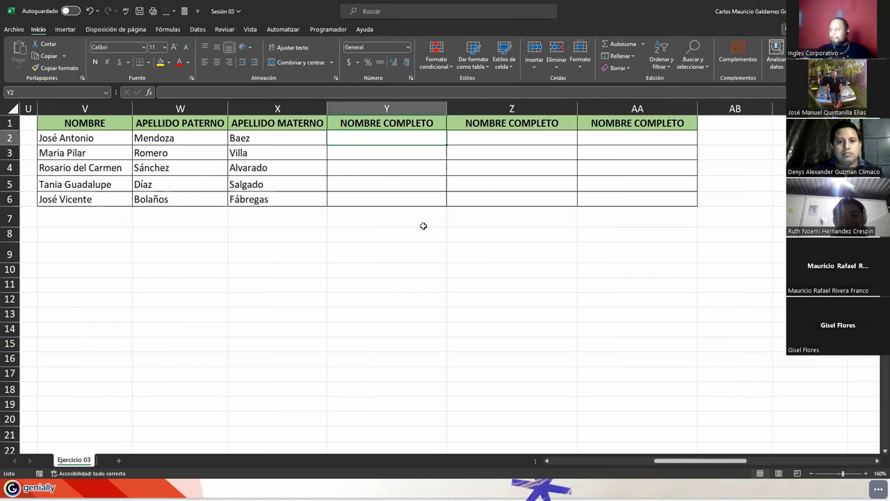
drag(447, 109, 481, 132)
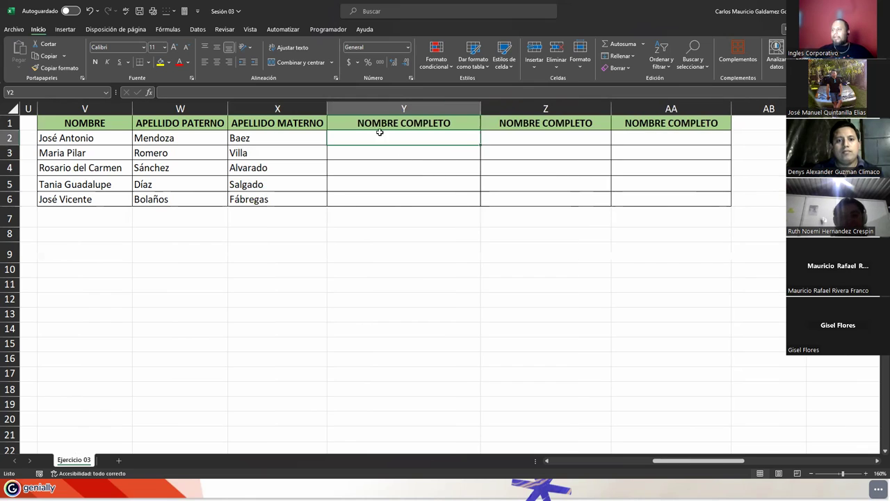
click(362, 123)
drag(362, 123, 374, 197)
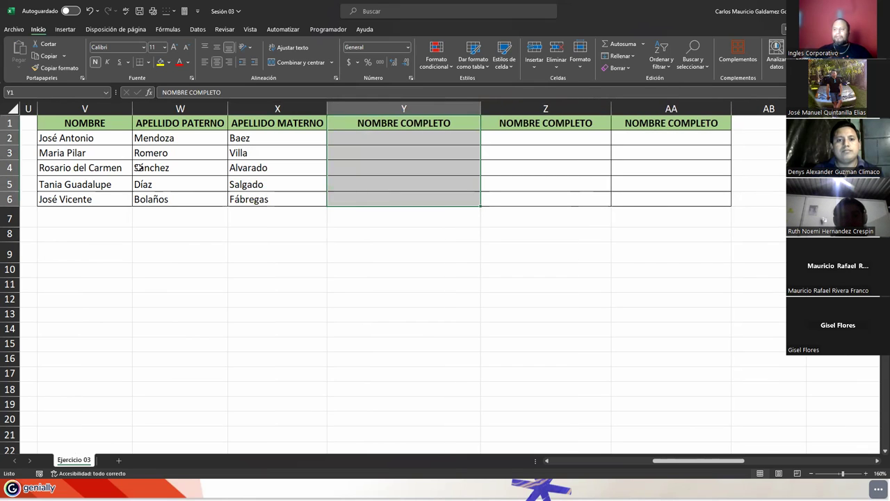
drag(44, 138, 55, 200)
drag(185, 138, 201, 198)
drag(270, 138, 275, 200)
Enter =CONCATENAR(V2;W2;X2) in Y2 to join the first name and both surnames.
click(342, 137)
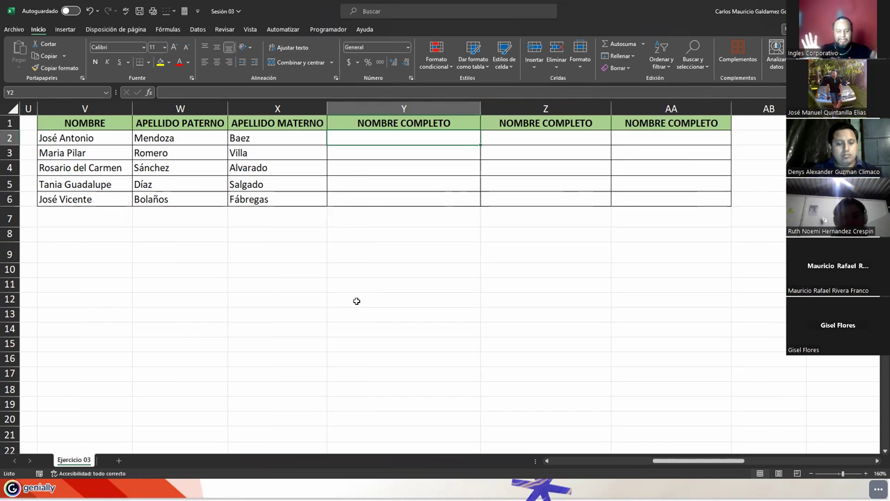
text(=)
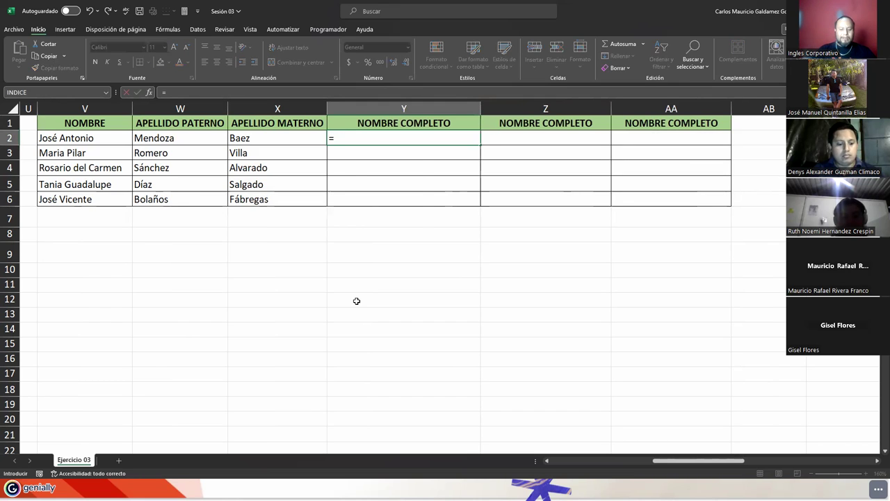
text(concatenar)
key(Tab)
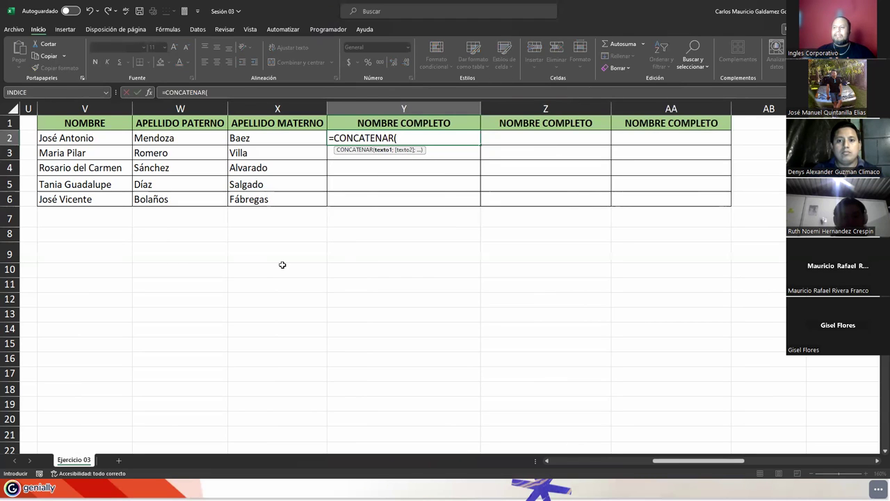
click(91, 138)
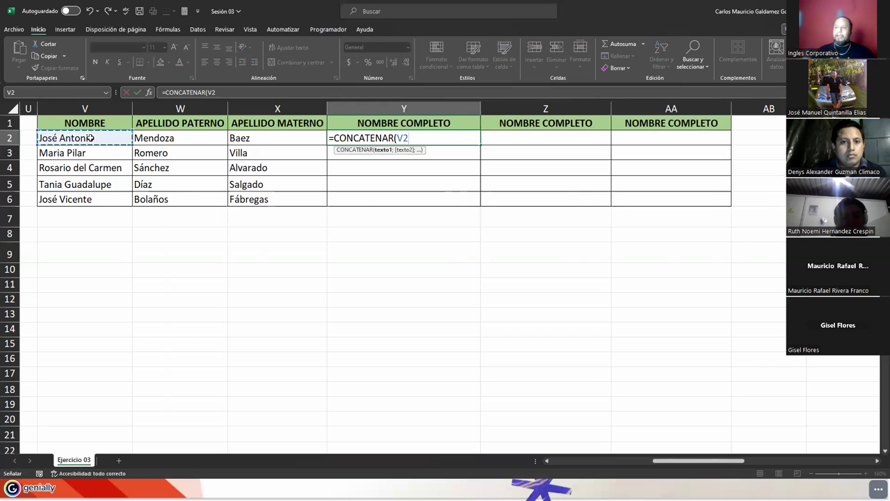
text(;)
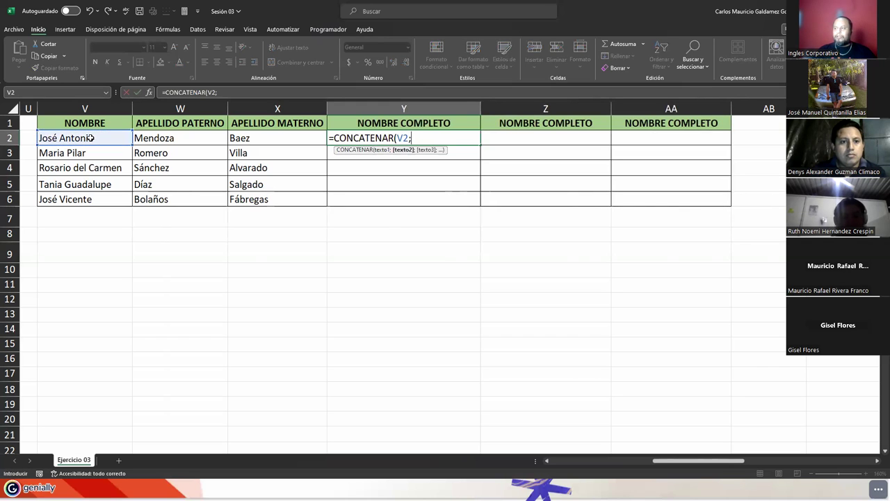
click(213, 138)
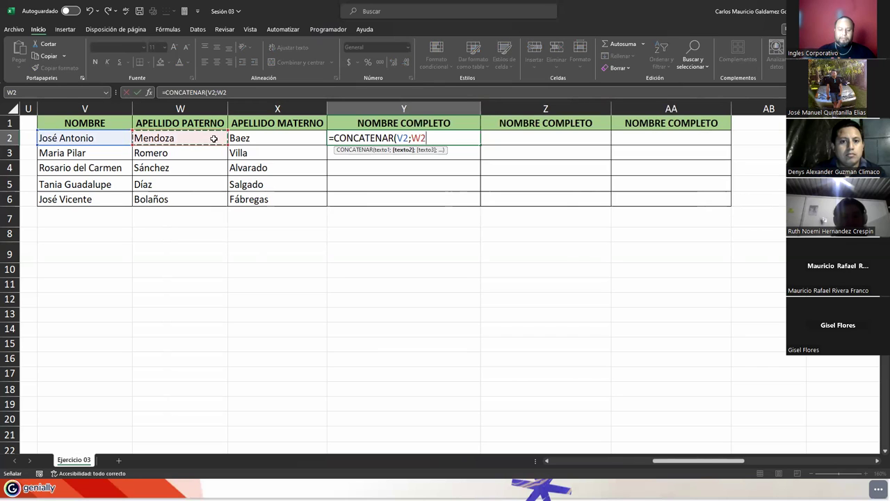
text(;)
click(249, 137)
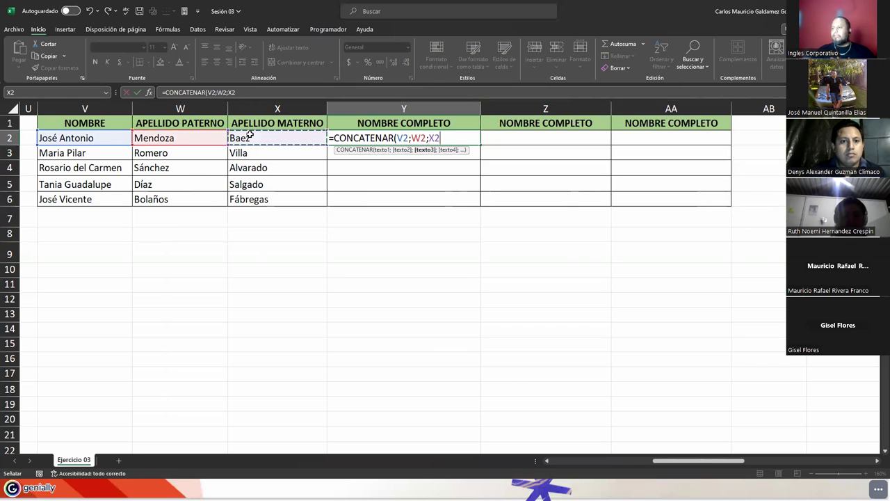
text())
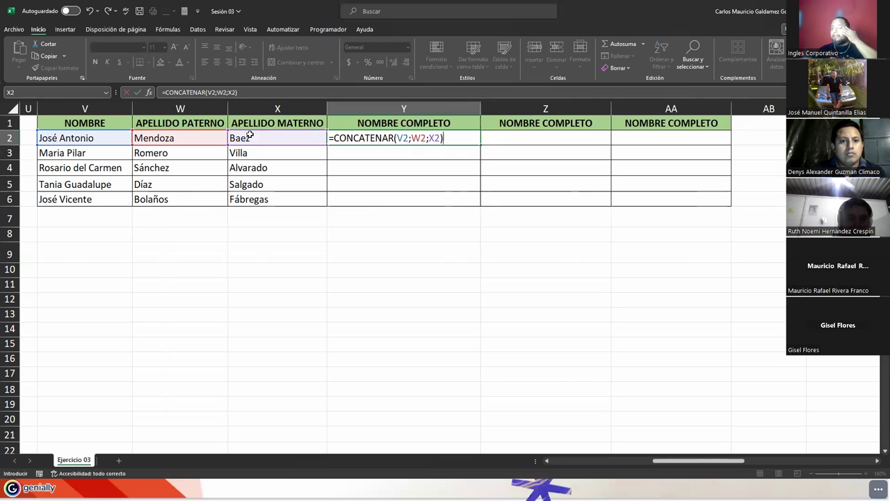
key(Return)
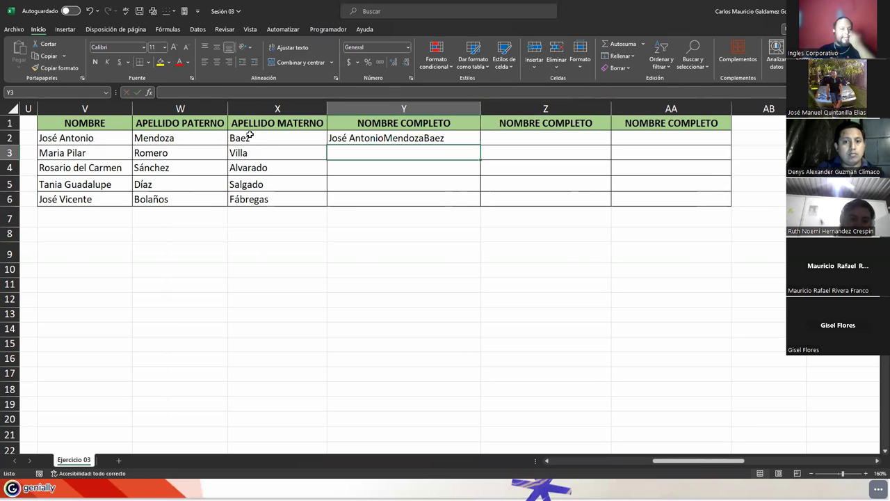
Insert a " " space argument between V2 and W2 in the Y2 CONCATENAR formula.
key(Up)
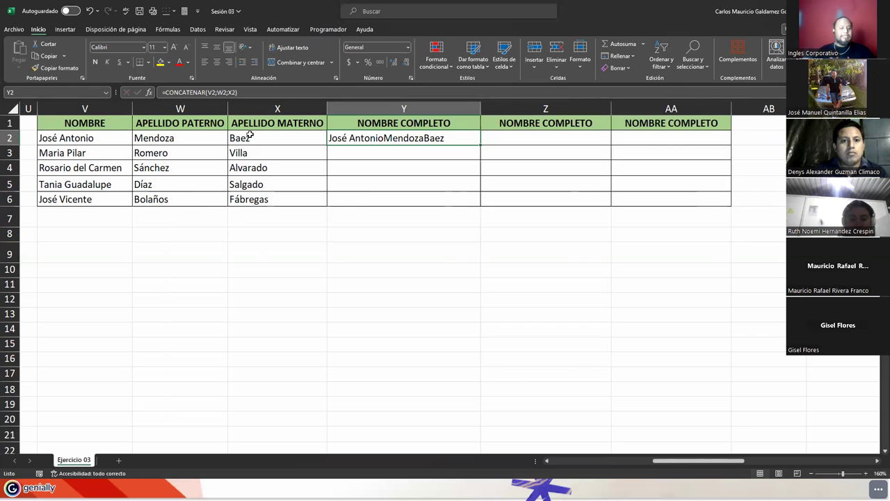
key(F2)
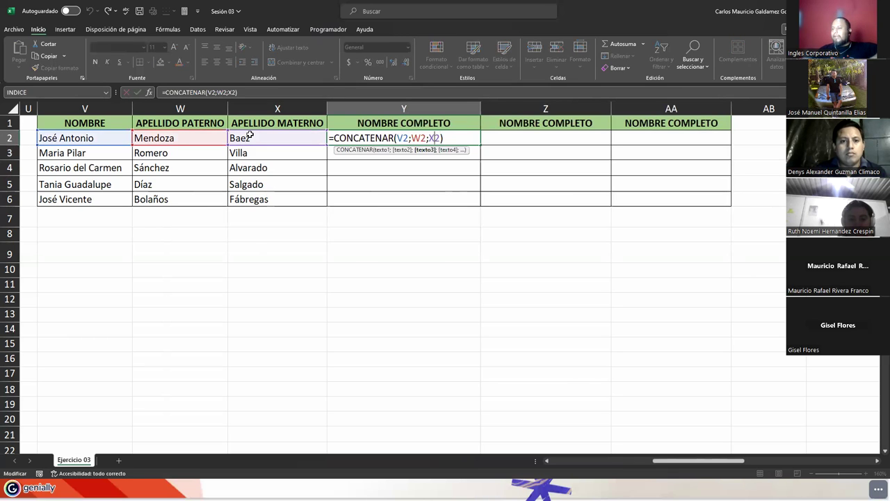
key(Left)
key(Left)
key(Left)
key(Left)
key(Left)
key(Left)
key(Left)
key(Left)
key(Right)
key(Right)
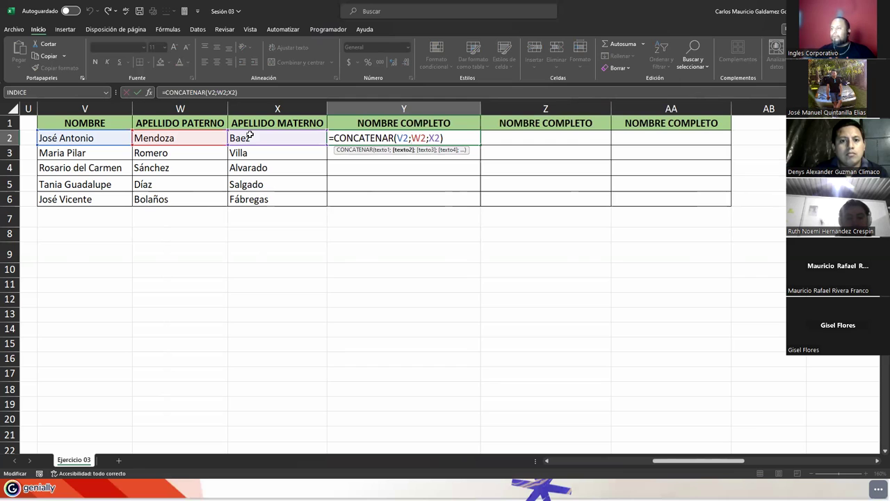
text(" )
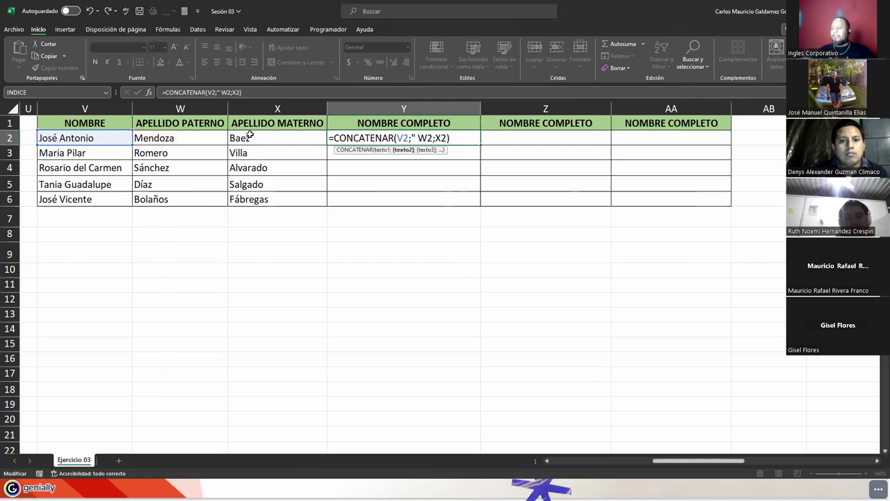
text(")
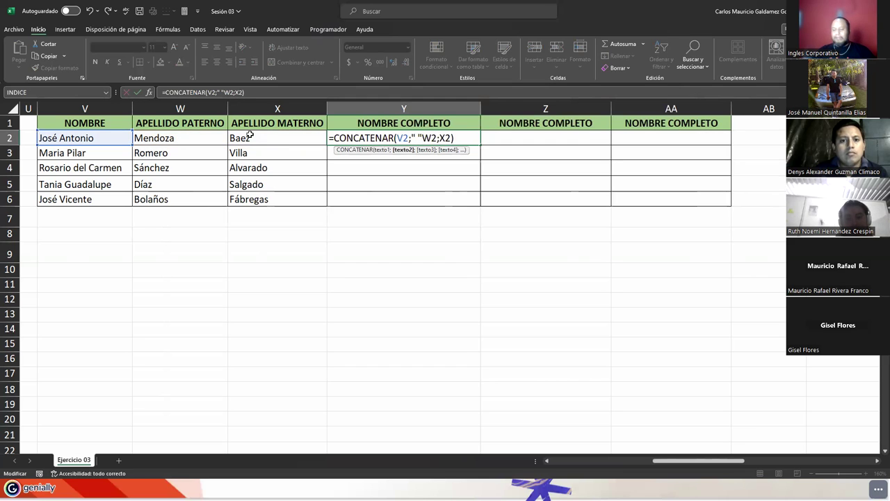
text(;)
Copy the " "; separator in front of X2, complete Y2 as =CONCATENAR(V2;" ";W2;" ";X2), and recheck the formula.
key(shift+Left)
key(shift+Left)
key(shift+Left)
key(shift+Left)
key(shift+Left)
key(ctrl+c)
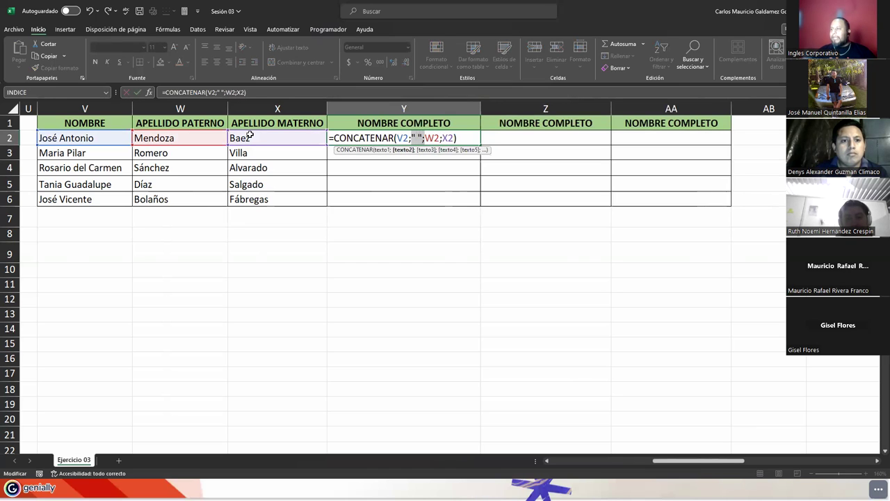
key(Right)
key(Right)
key(Right)
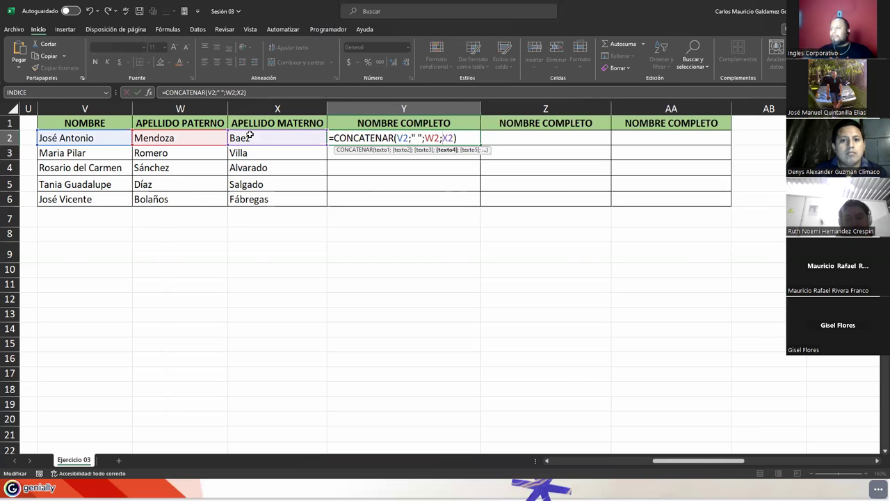
key(ctrl+v)
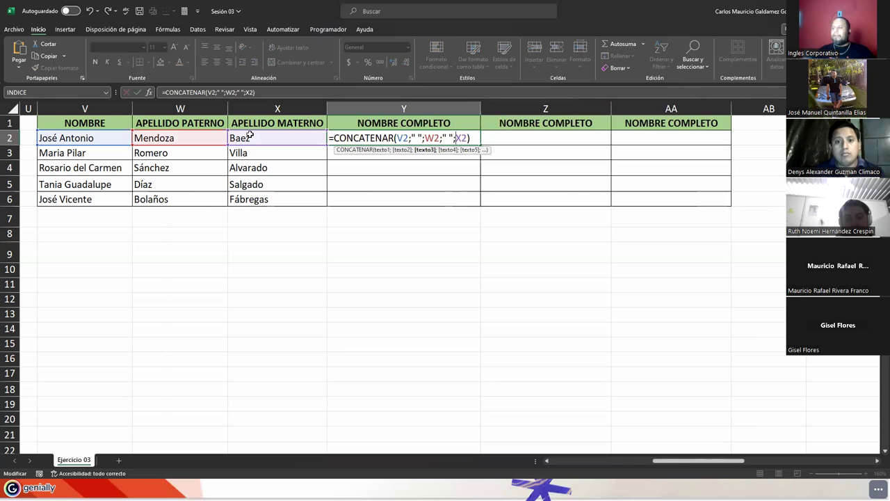
key(Right)
key(Right)
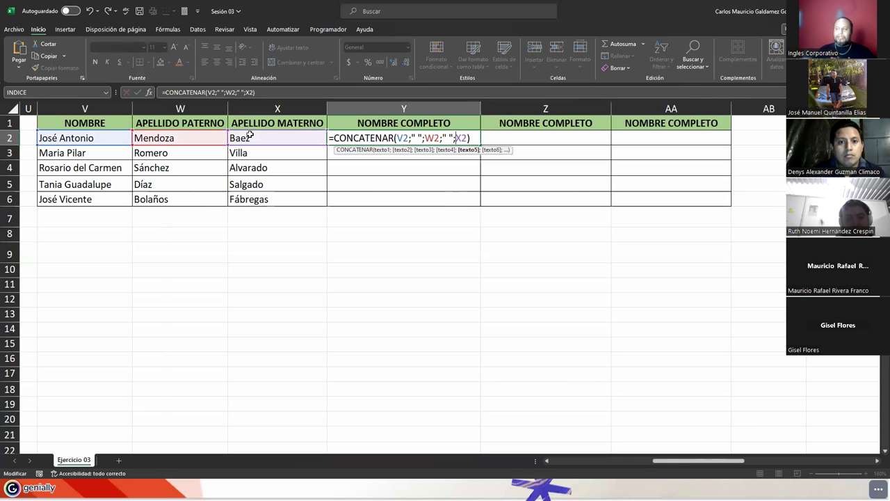
key(Return)
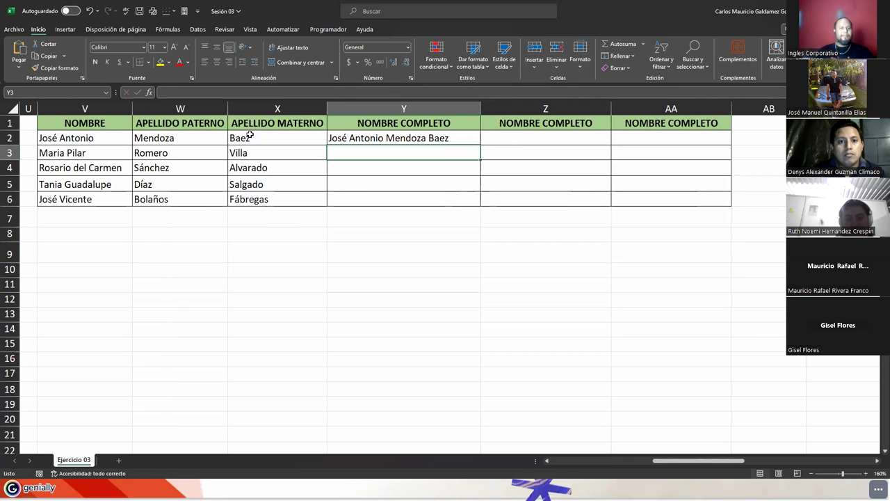
key(Up)
key(F2)
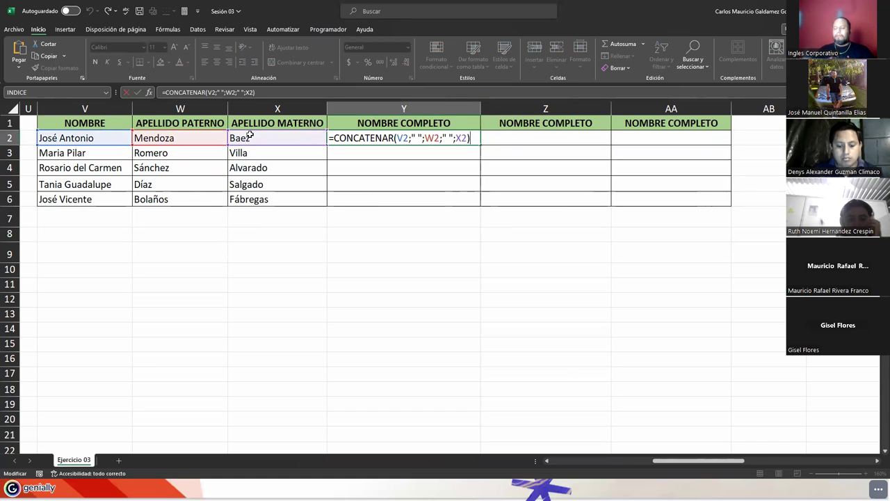
key(Return)
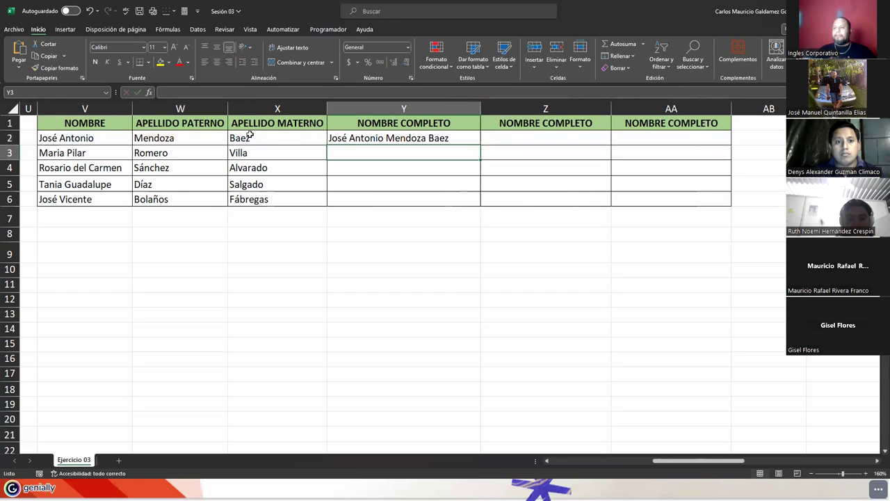
Enter =CONCATENAR(V3;" ";W3;" ";X3) in Y3 and keep that cell selected.
text(=)
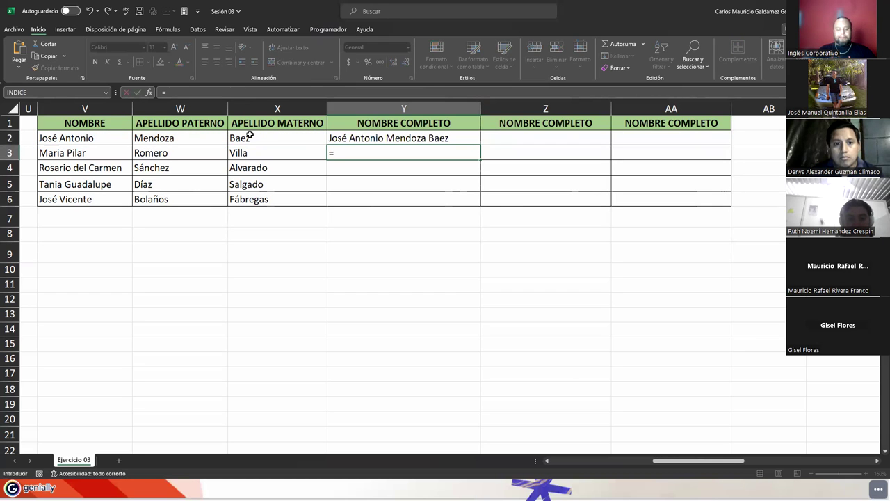
text(conc)
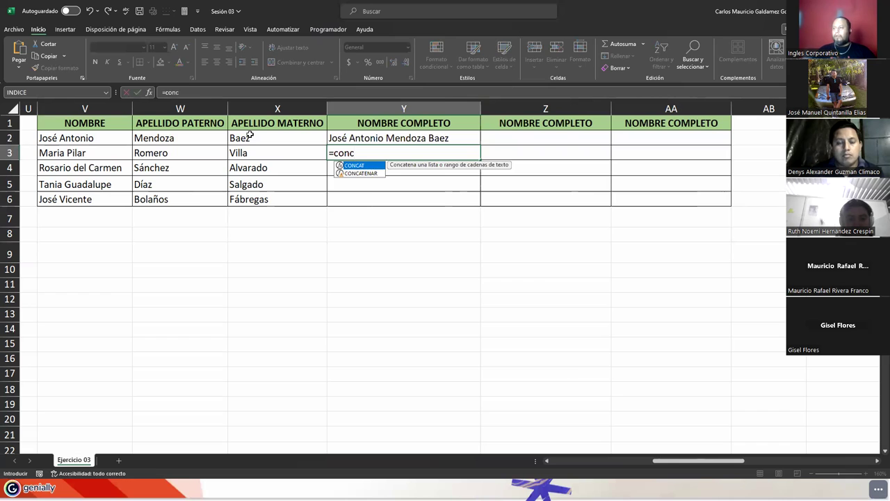
key(Tab)
key(Left)
key(Left)
key(Left)
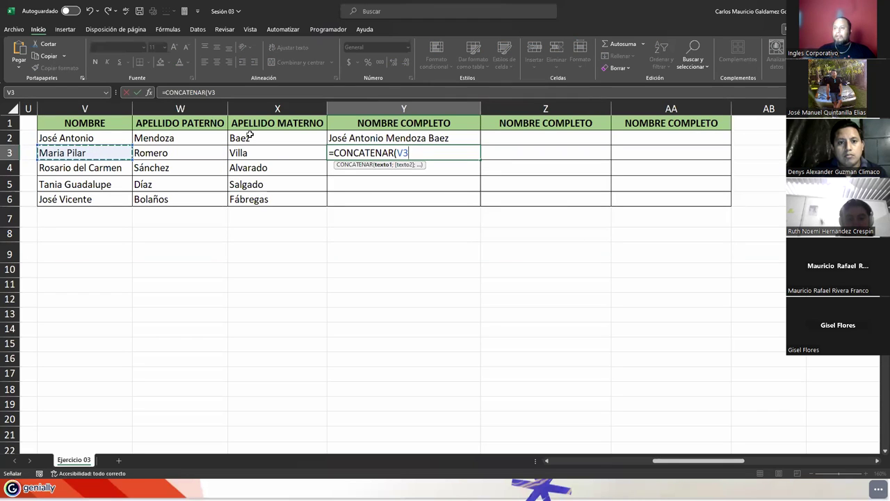
text(;)
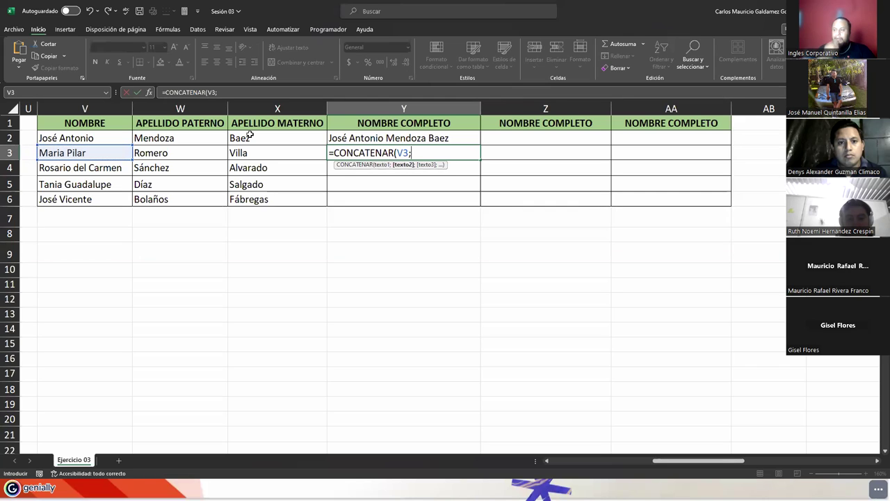
text(" ";)
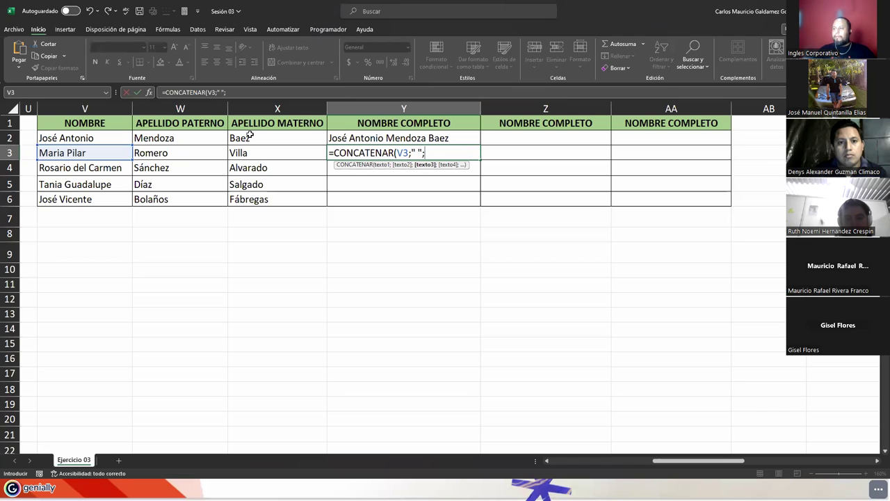
key(Left)
key(Left)
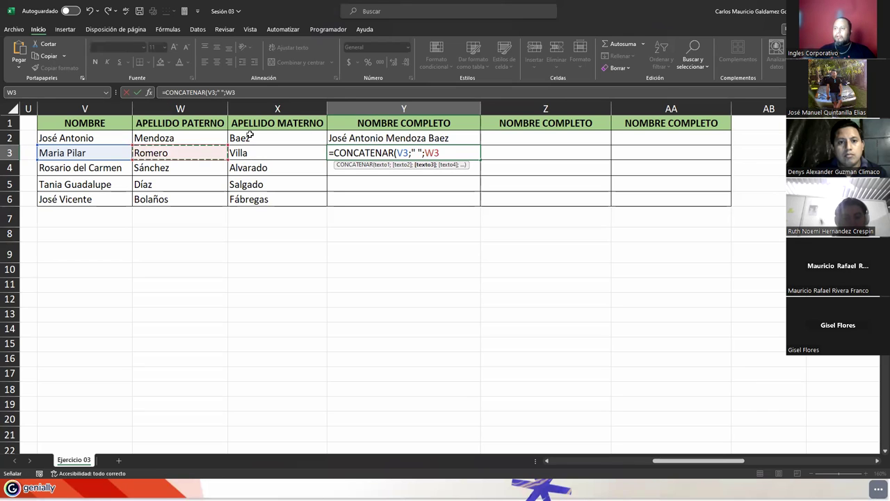
text(;" ";)
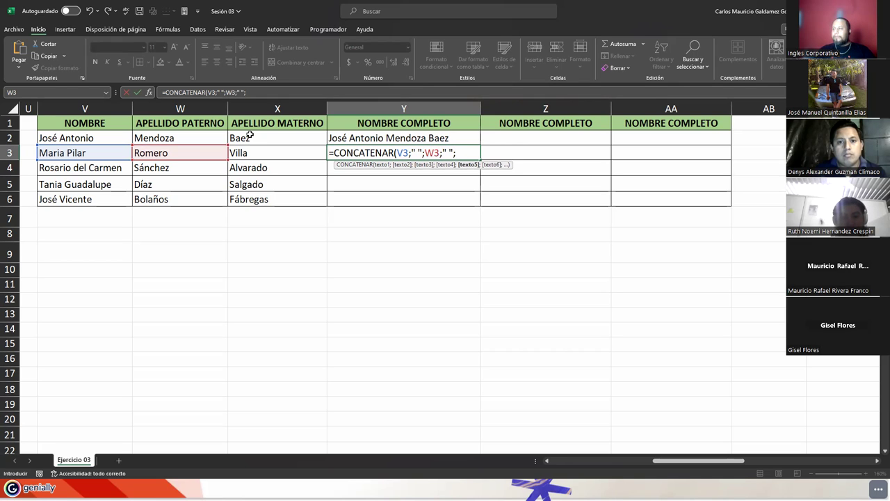
key(Left)
key(Left)
key(Right)
key(ctrl+Return)
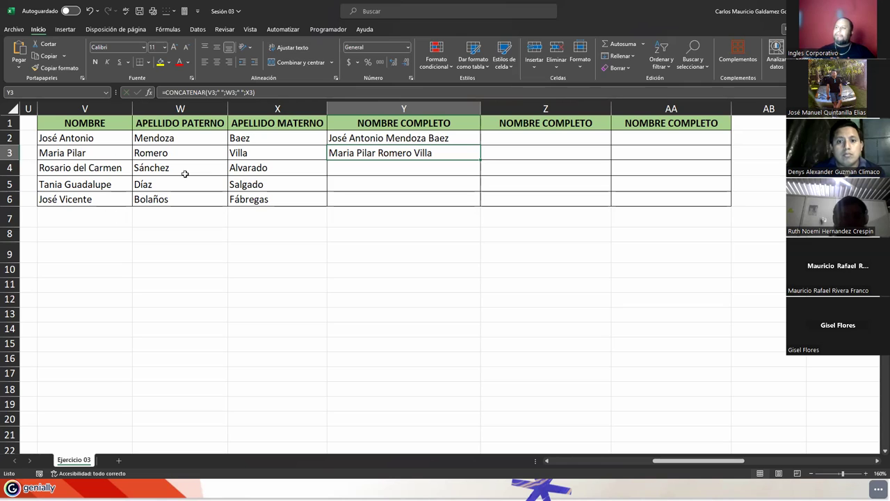
Review the complete CONCATENAR formula in Y2 and leave it as entered.
click(436, 139)
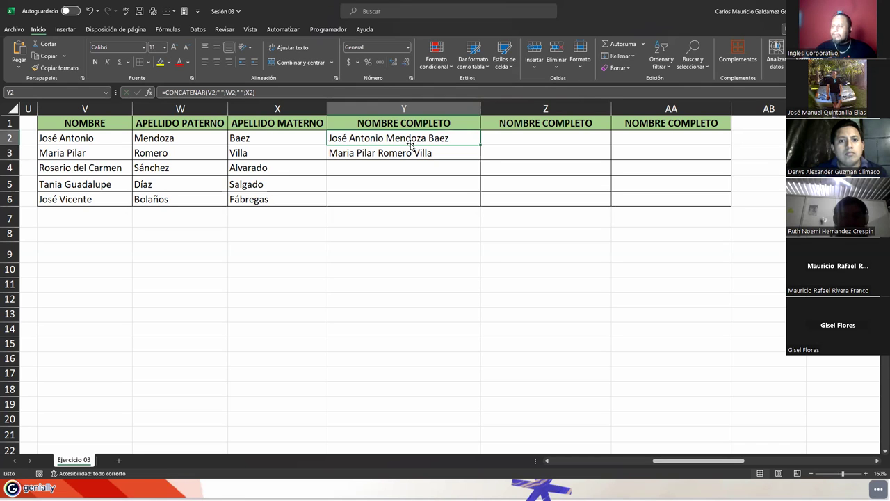
click(268, 91)
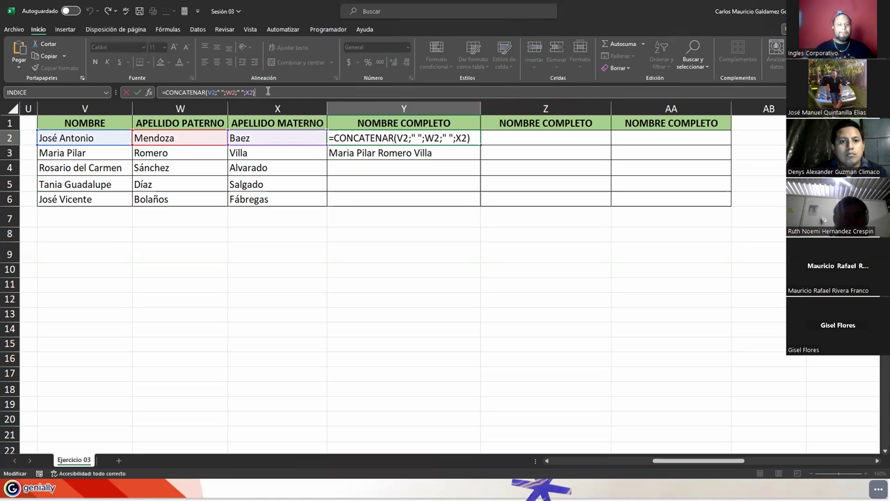
drag(268, 91, 162, 92)
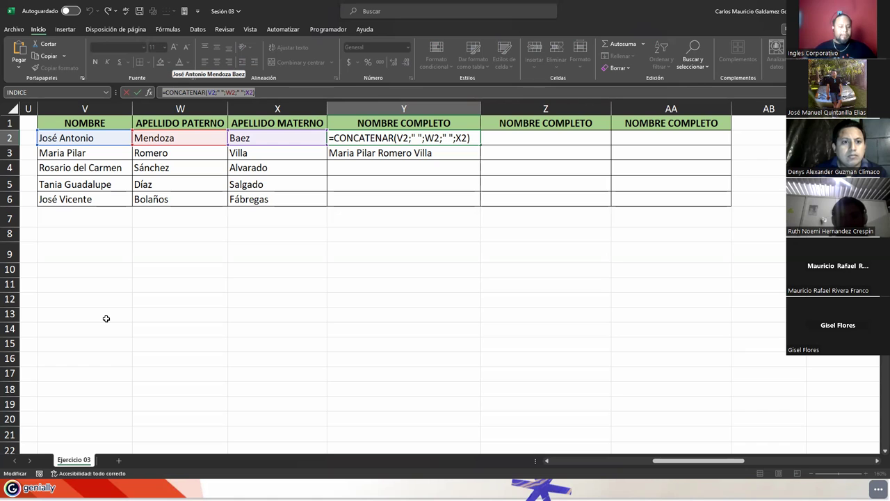
key(ctrl+Return)
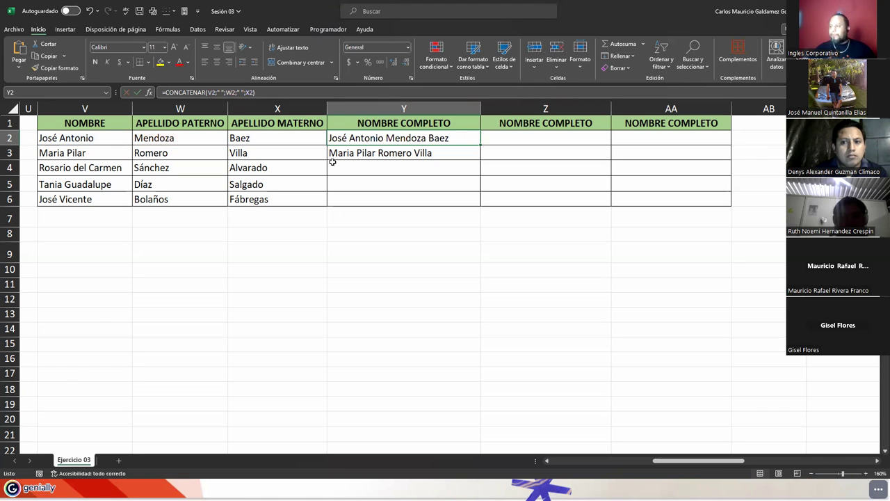
Fill the Y3 CONCATENAR formula down to Y6 and widen column Y to fit the full names.
click(477, 157)
drag(481, 159, 474, 206)
drag(481, 109, 506, 108)
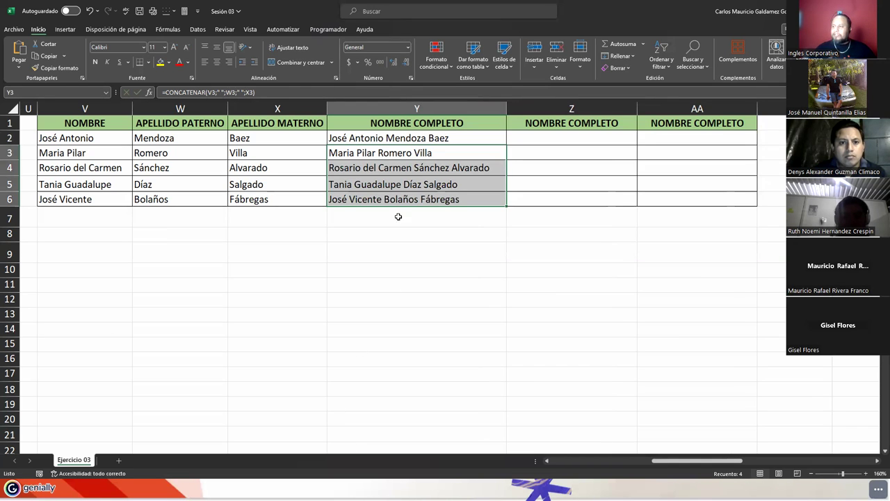
Copy Y2:Y6 and paste it back over itself from Y2 as values only.
drag(417, 138, 388, 200)
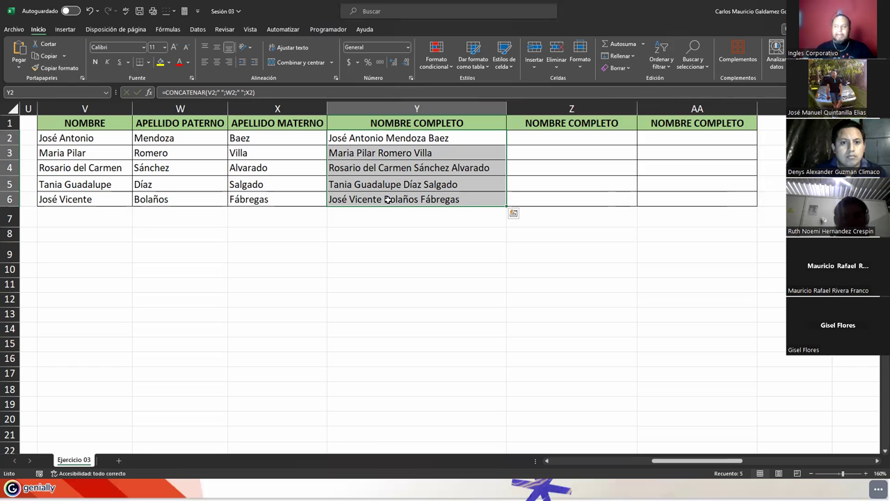
key(ctrl+c)
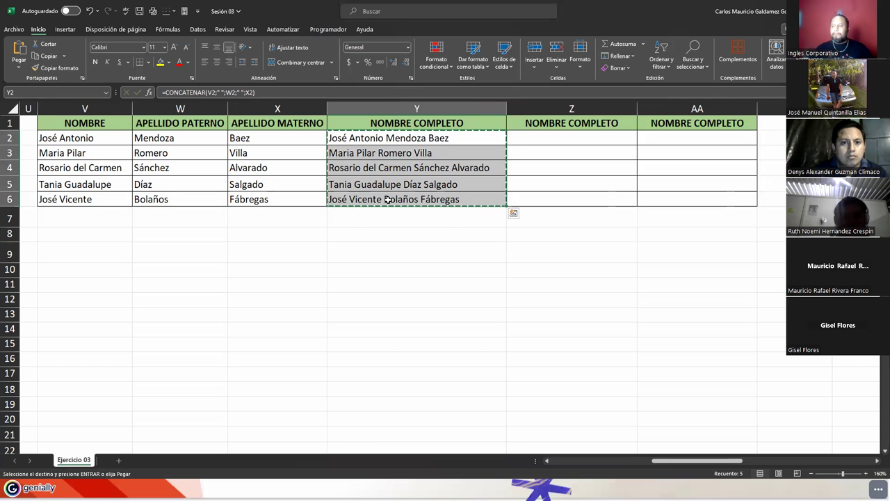
click(365, 138)
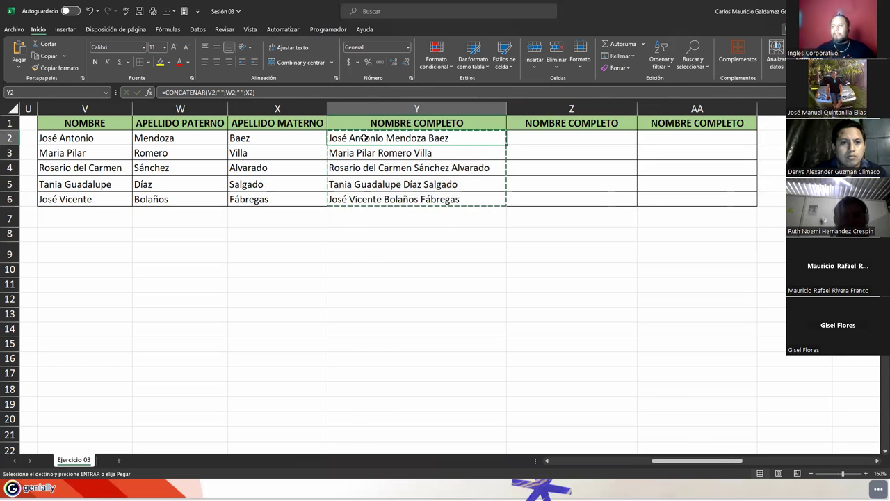
right_click(364, 138)
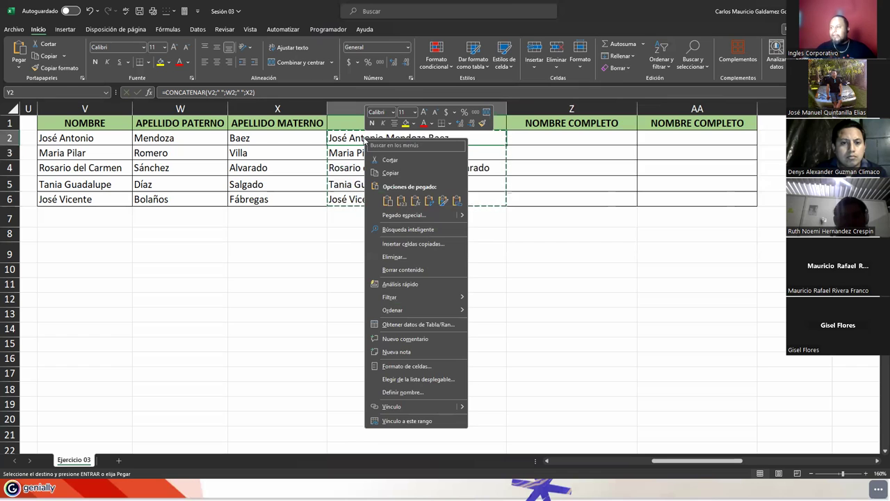
click(403, 202)
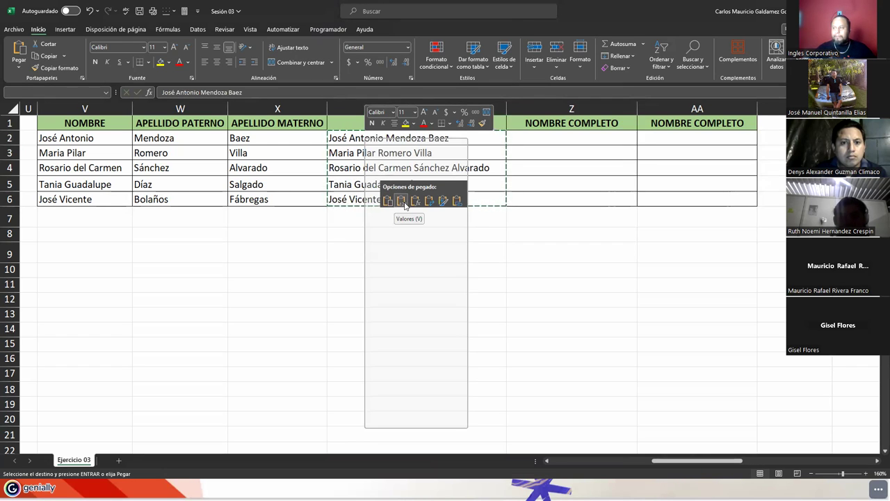
Inspect the content of Y2 in the cell and the formula bar for plain text instead of a formula.
click(359, 139)
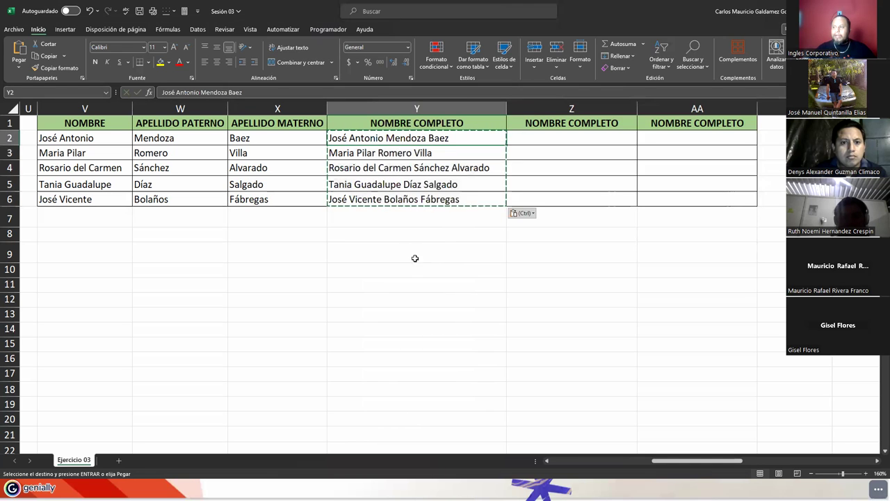
double_click(456, 137)
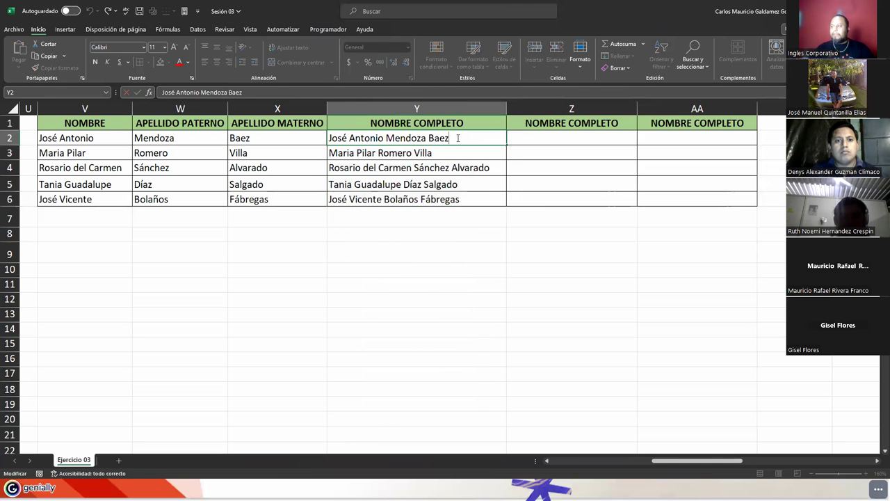
drag(457, 138, 324, 139)
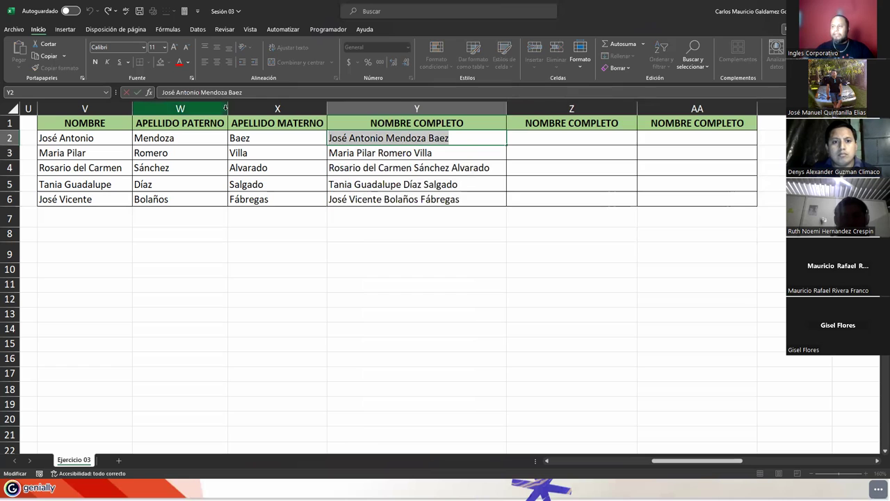
click(249, 96)
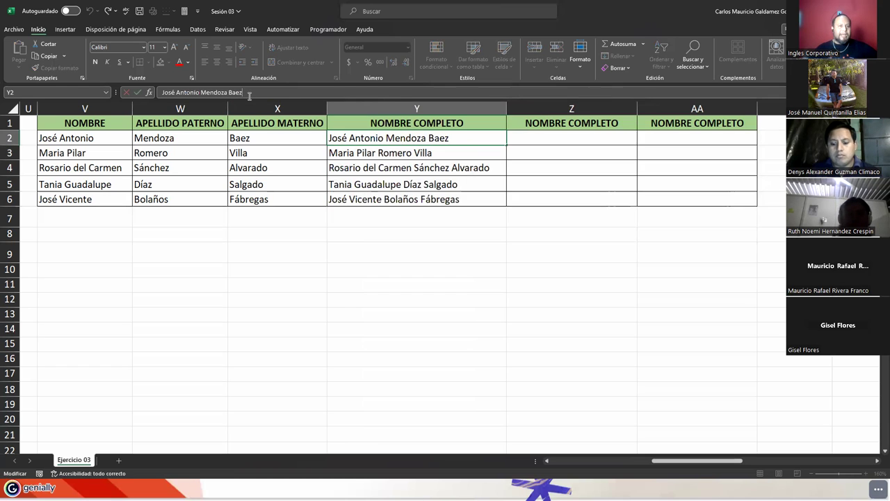
drag(572, 109, 666, 106)
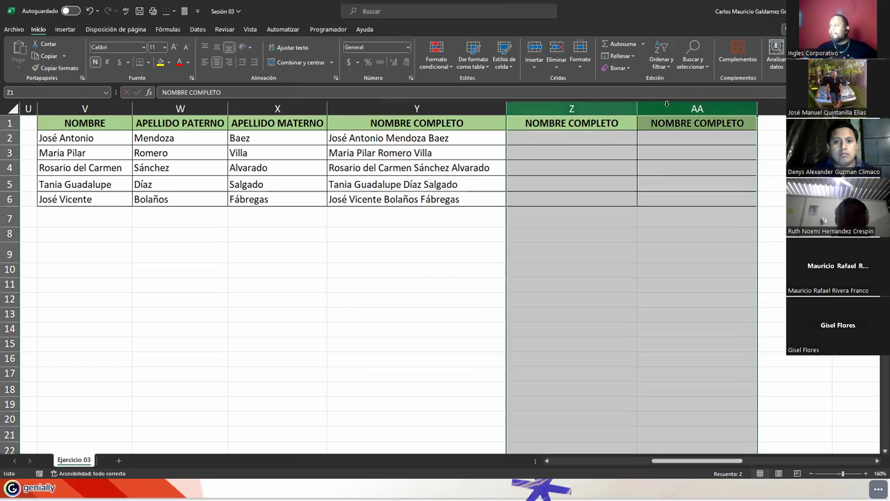
right_click(667, 106)
click(610, 139)
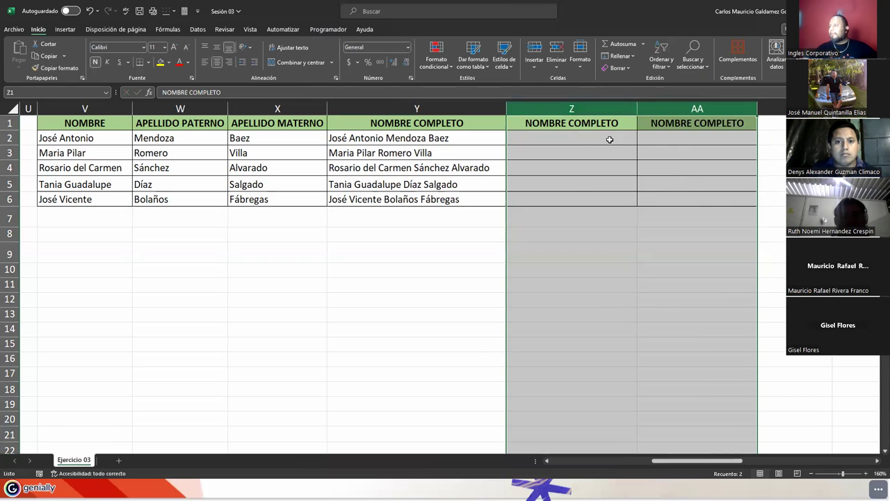
right_click(664, 107)
click(639, 156)
Delete column AA with the extra NOMBRE COMPLETO header.
click(668, 109)
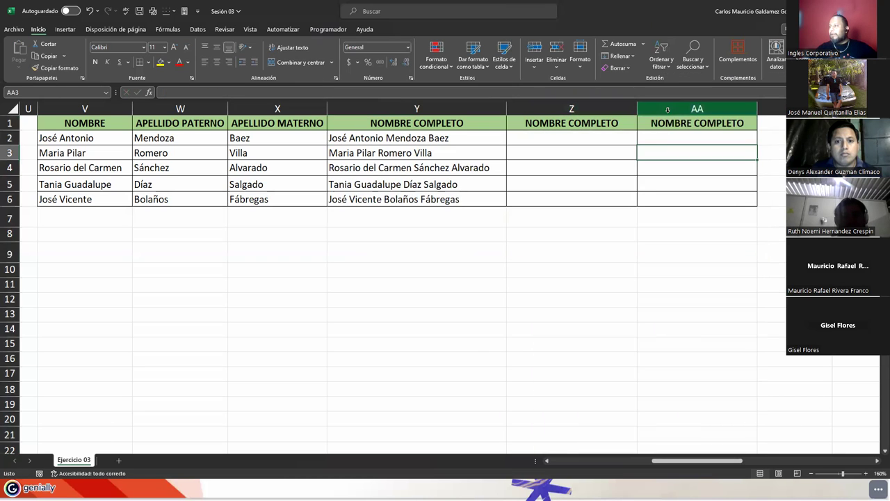
right_click(668, 108)
click(607, 139)
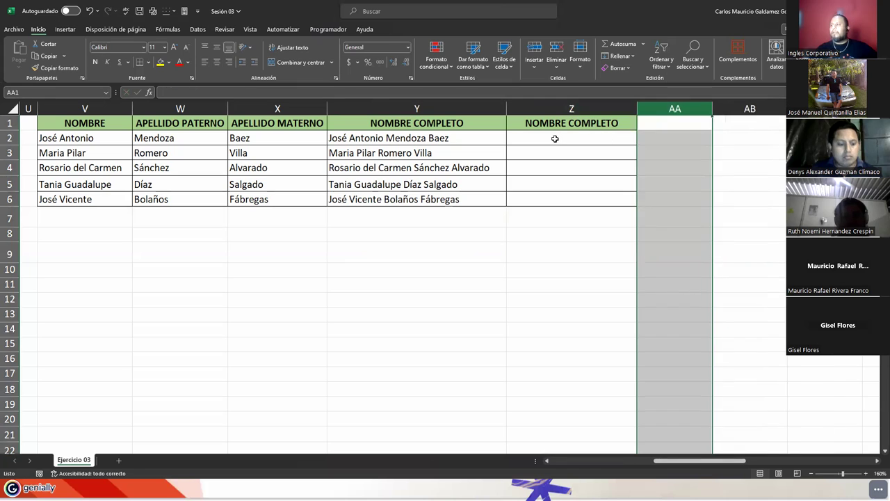
Change the Z1 header to APELLIDOS, NOMBRES and widen column Z.
click(557, 140)
click(547, 128)
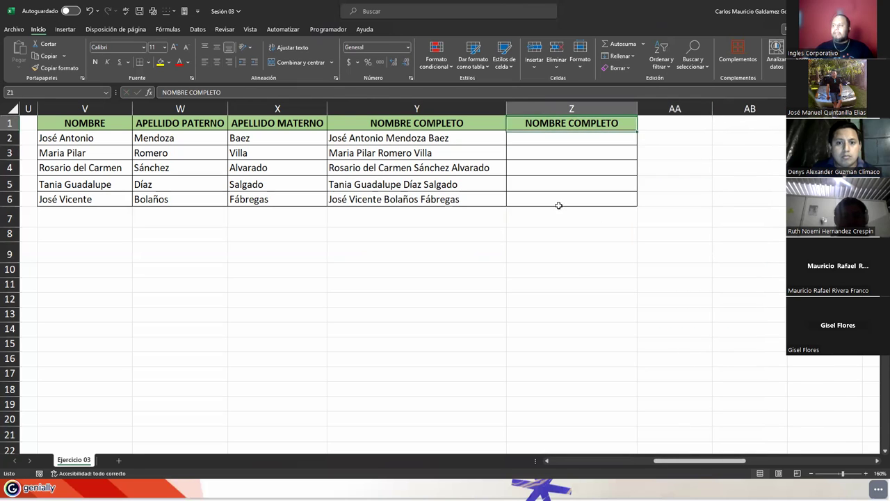
text(Ape)
key(BackSpace)
key(BackSpace)
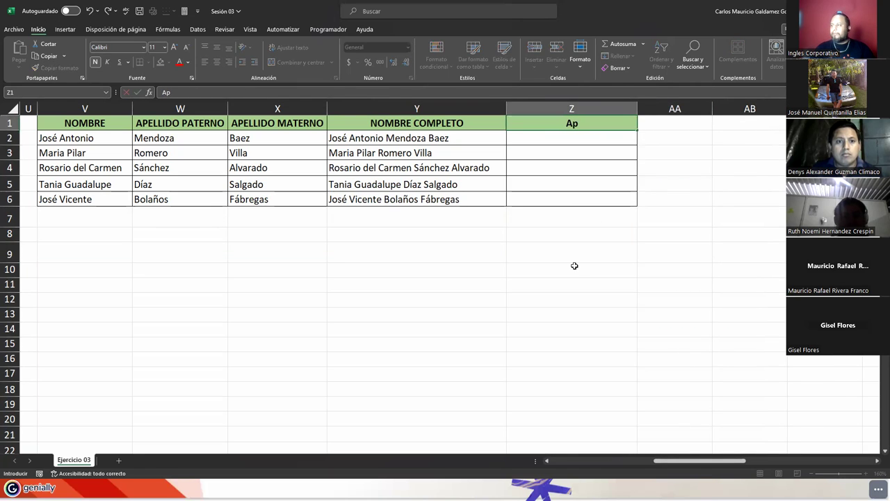
text(PELLIDOS)
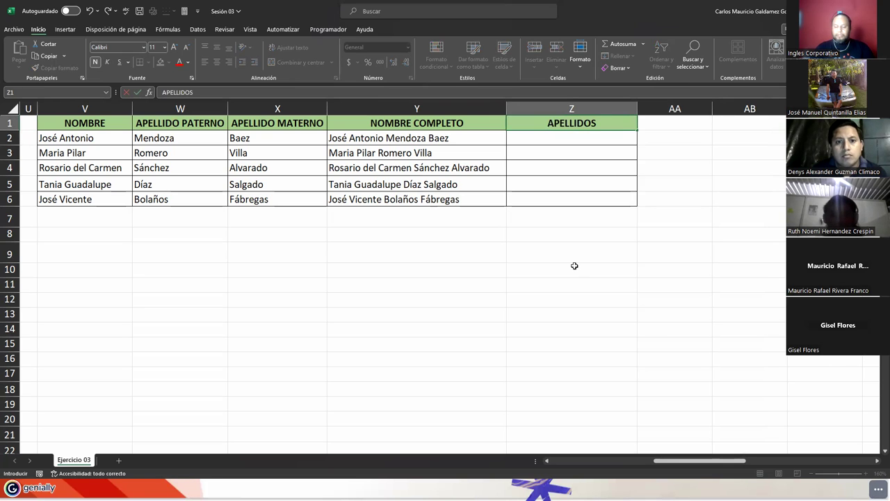
text(, NOMBRES)
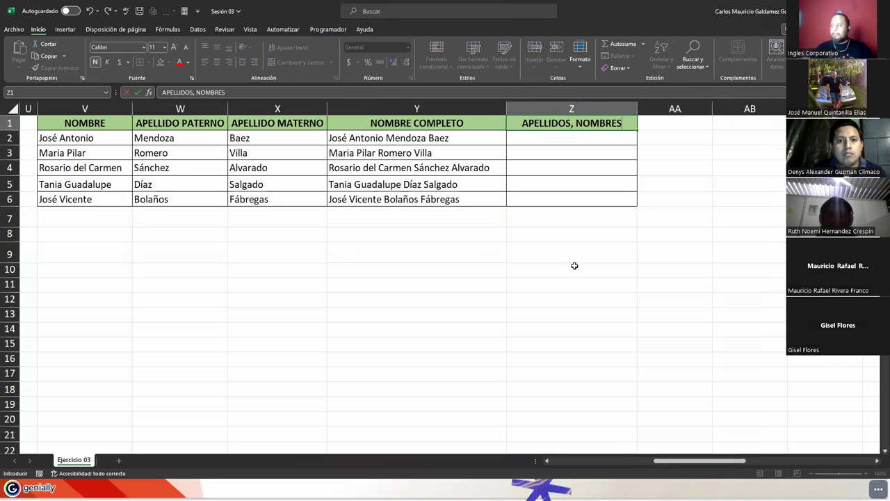
key(Return)
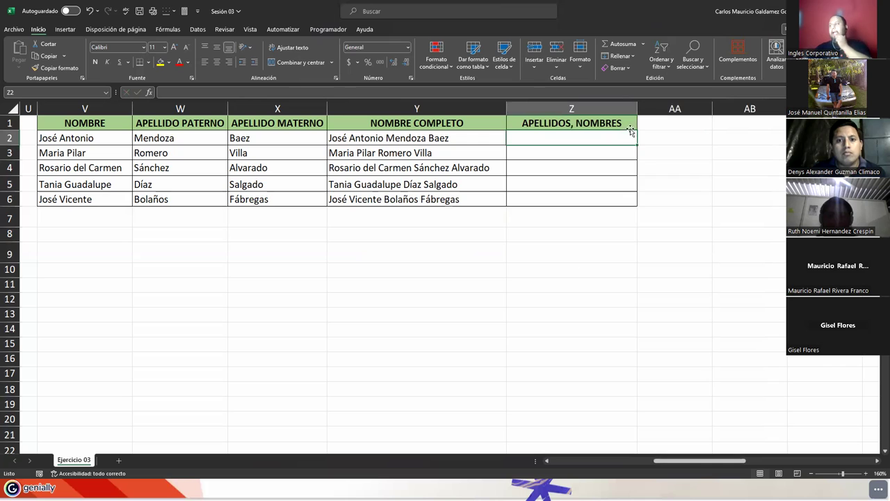
drag(638, 109, 684, 127)
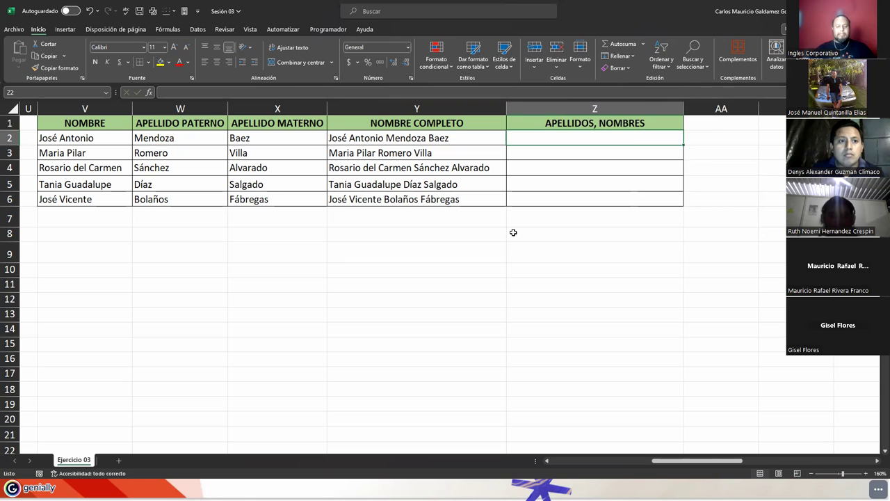
Start a CONCATENAR formula in Z2 with W2, a " " separator and X2 as arguments.
text(=concate)
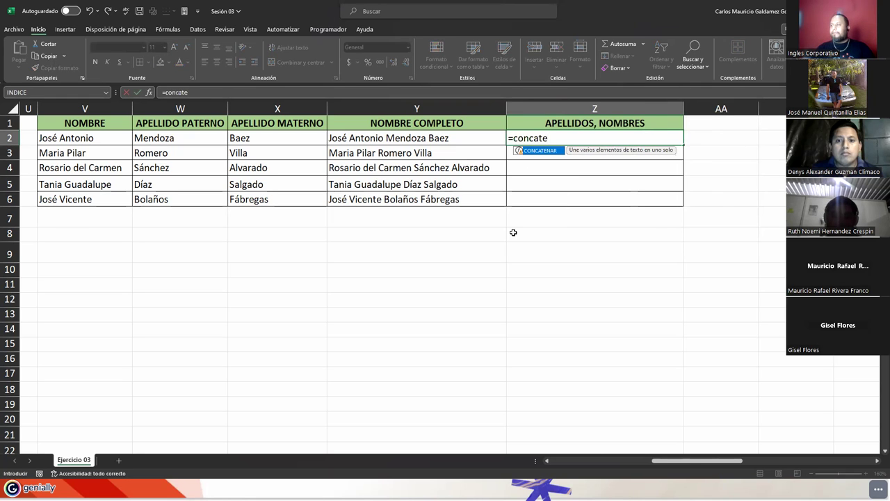
key(Tab)
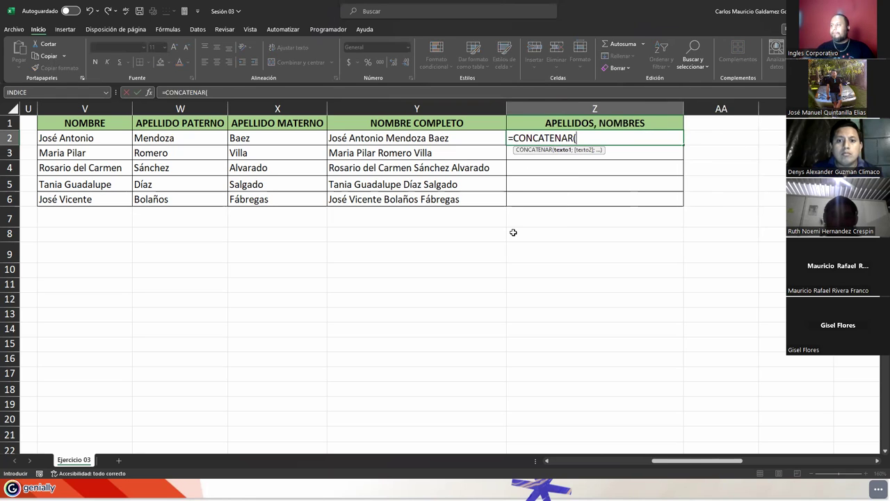
key(Left)
key(Left)
key(Left)
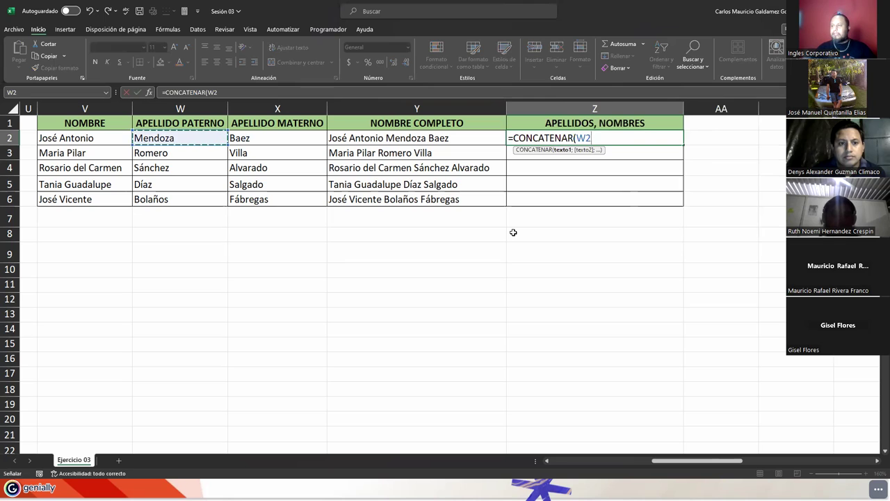
text(;)
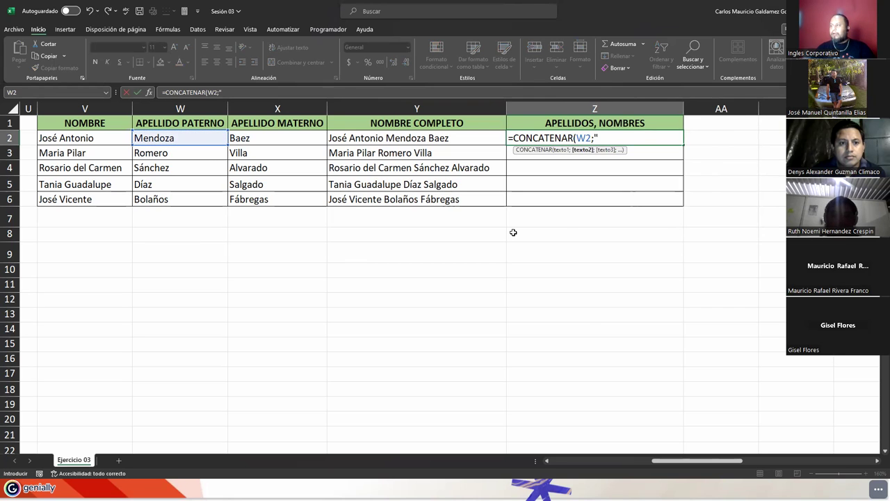
text(" ";)
key(Left)
key(Left)
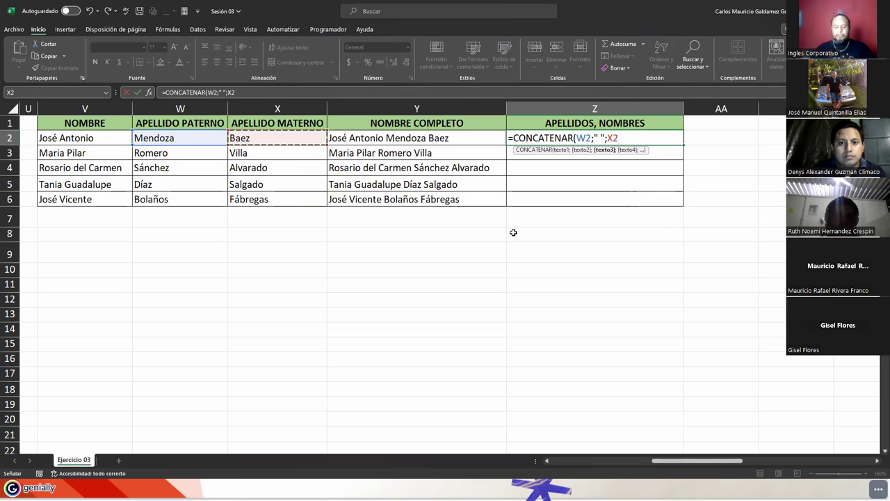
Add a " " separator after X2 in the CONCATENAR formula in Z2.
text(;)
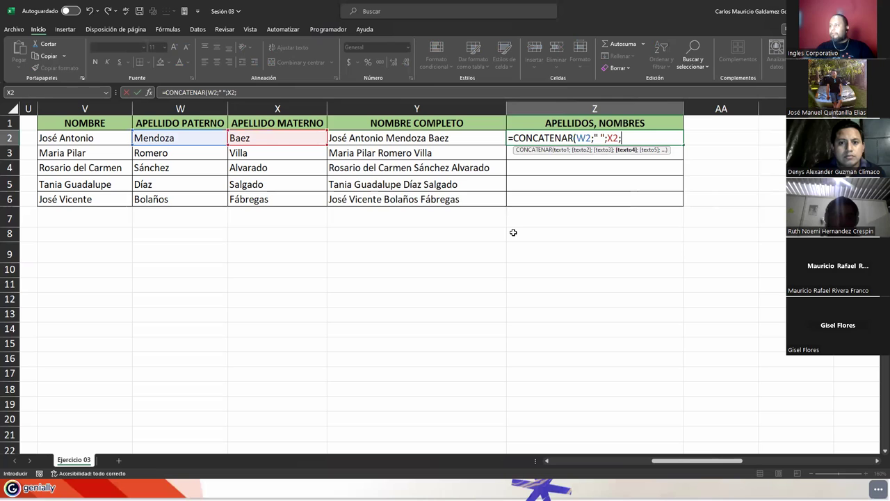
text(" ";)
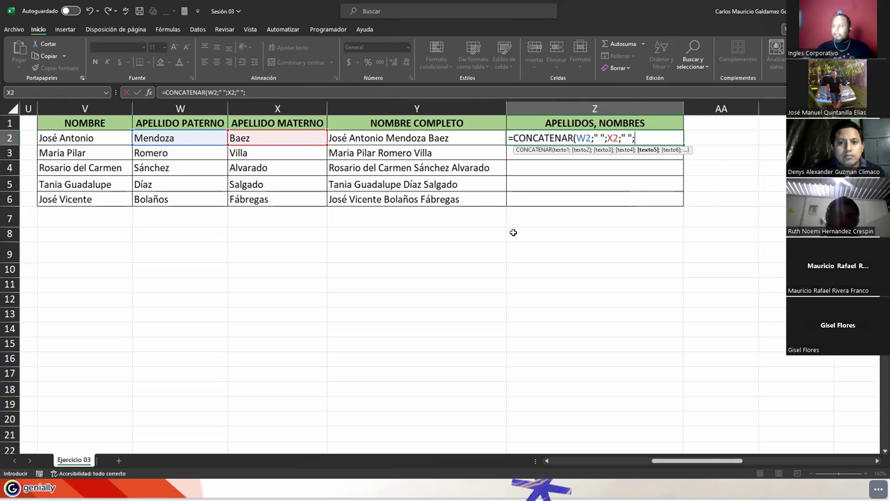
key(Left)
key(Left)
key(Right)
key(Right)
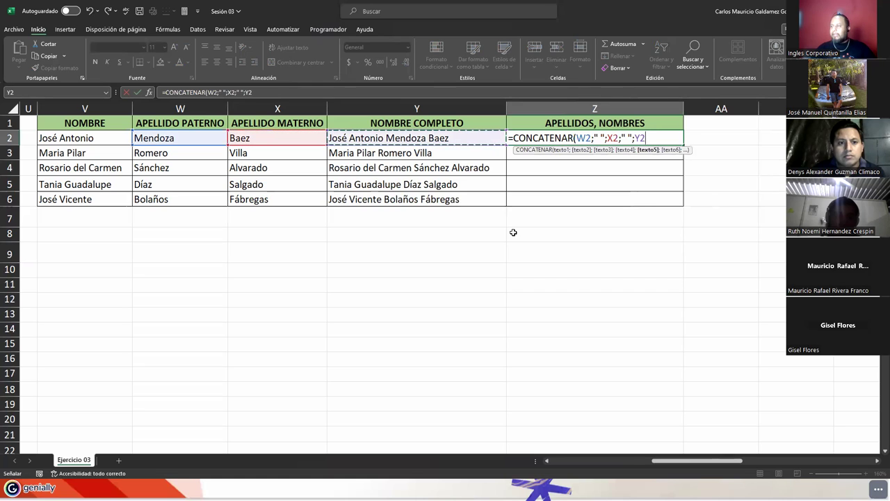
key(Right)
key(BackSpace)
key(BackSpace)
key(BackSpace)
key(BackSpace)
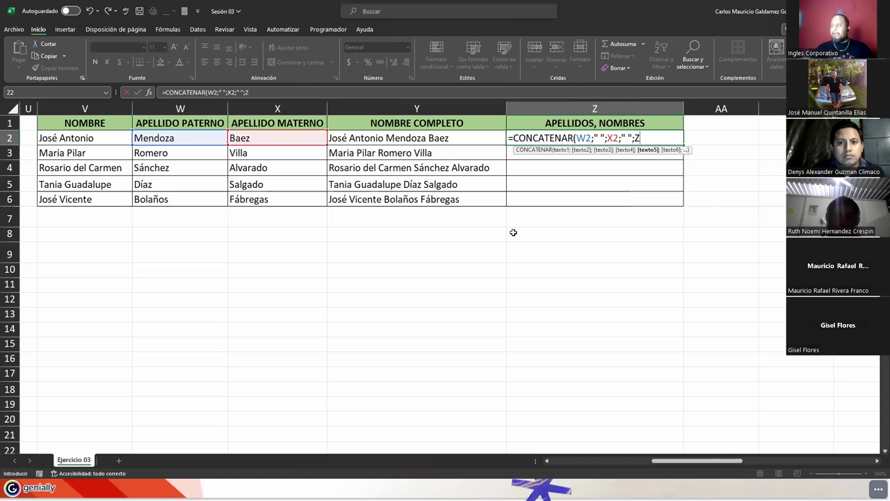
Enter the Z2 formula and edit it to change the separator after X2 to ", ".
key(ctrl+Return)
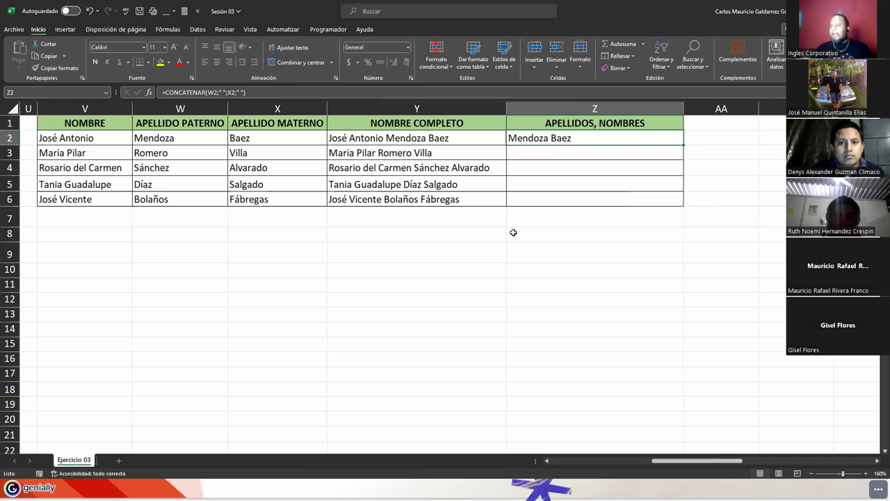
key(F2)
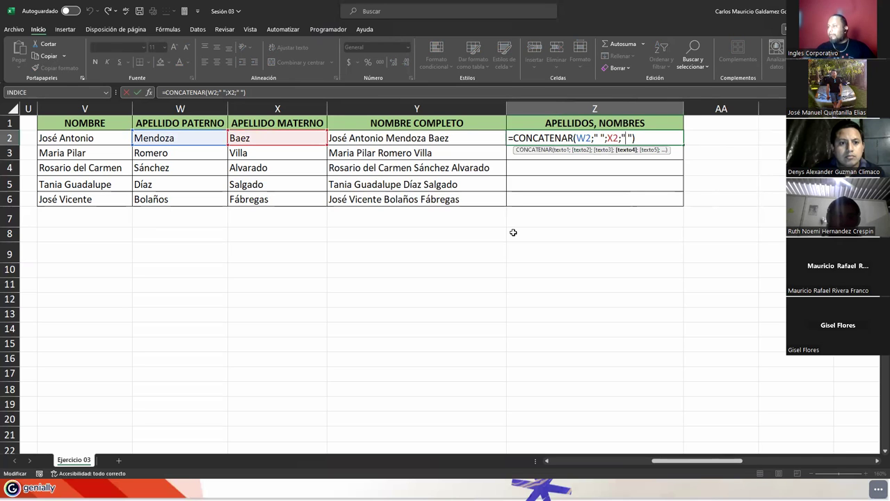
key(Left)
key(Left)
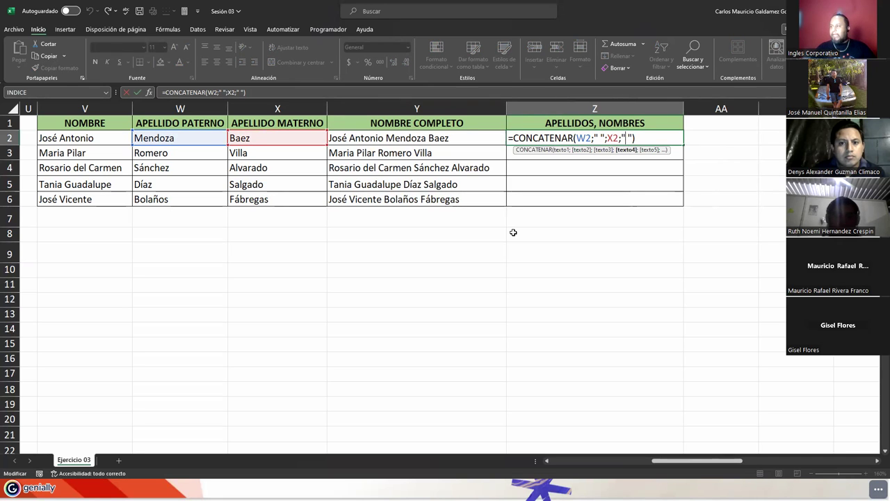
text(,)
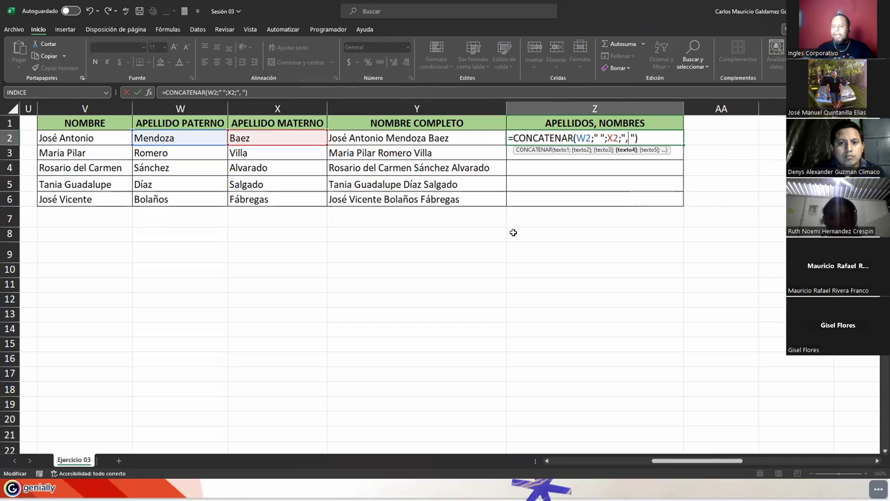
key(Right)
key(Right)
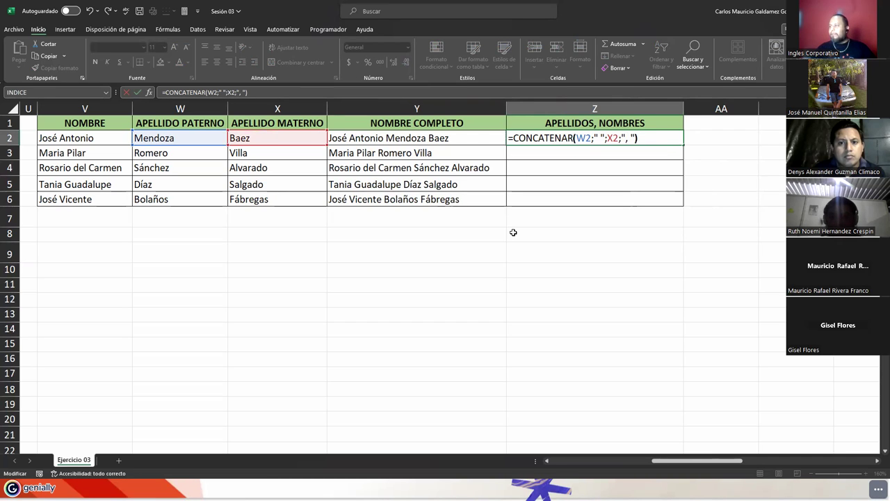
Add V2 as the last argument of the Z2 CONCATENAR formula and fill it down to Z6.
key(Left)
text(;)
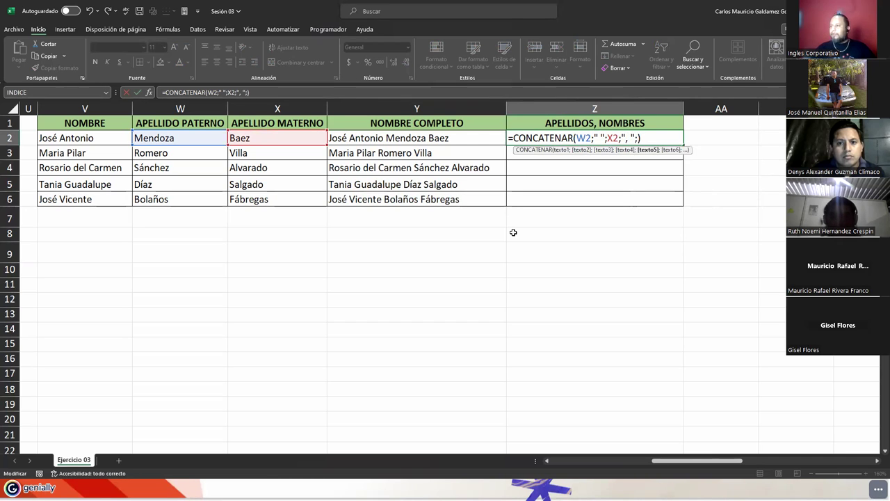
key(Right)
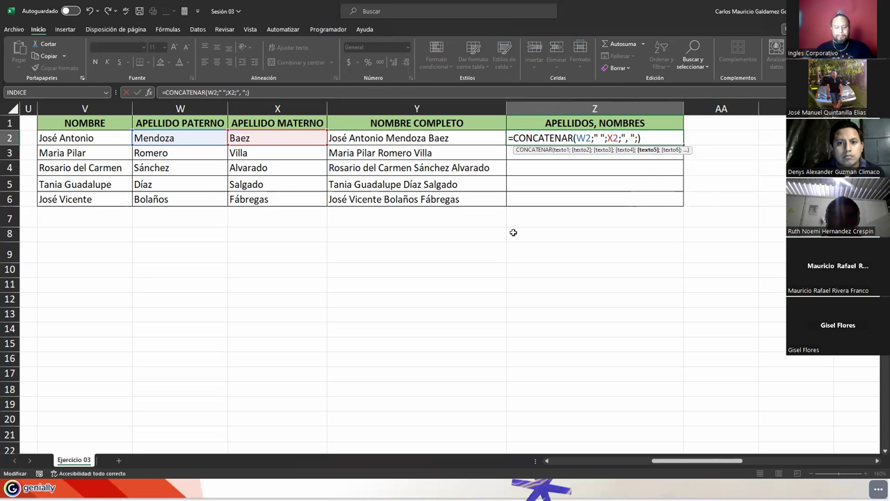
text(V2)
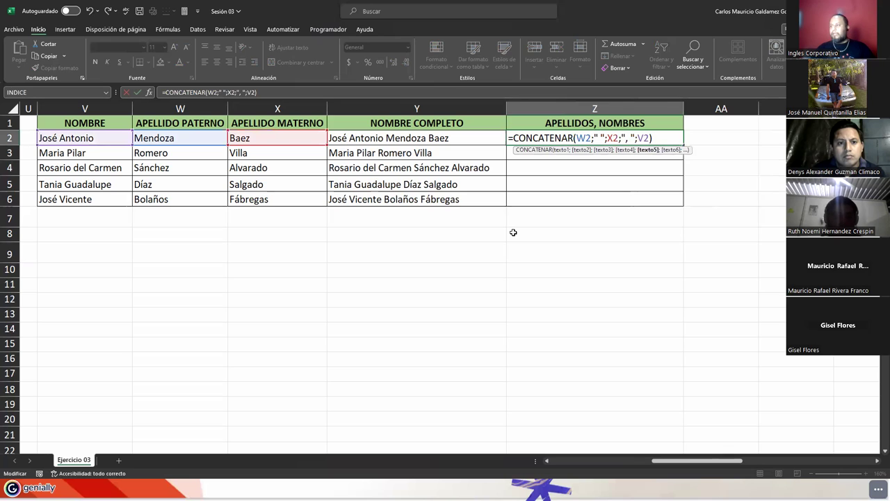
key(Return)
key(Up)
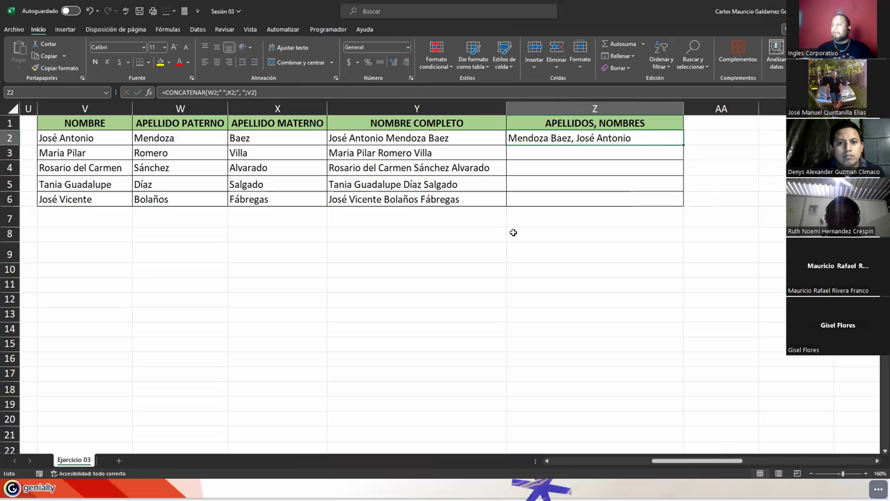
double_click(684, 146)
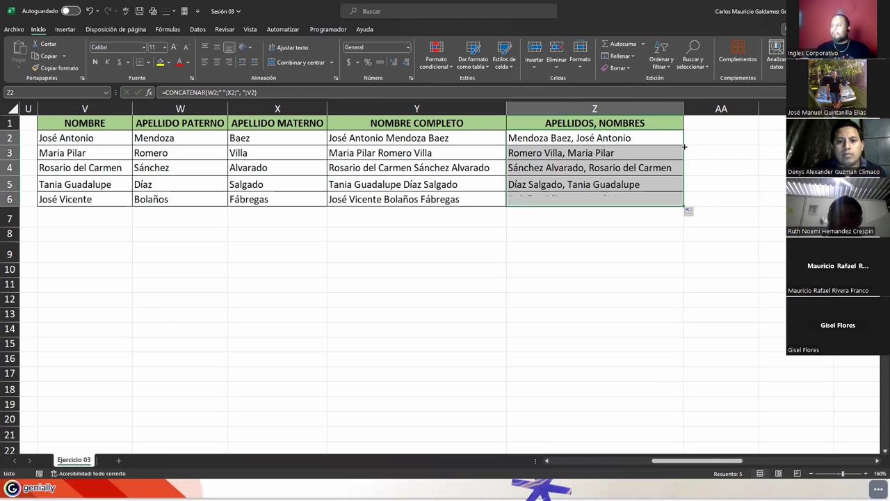
key(ctrl+c)
right_click(589, 139)
key(Escape)
key(Escape)
Inspect the CONCATENAR formulas in Z2 and Z6.
double_click(562, 138)
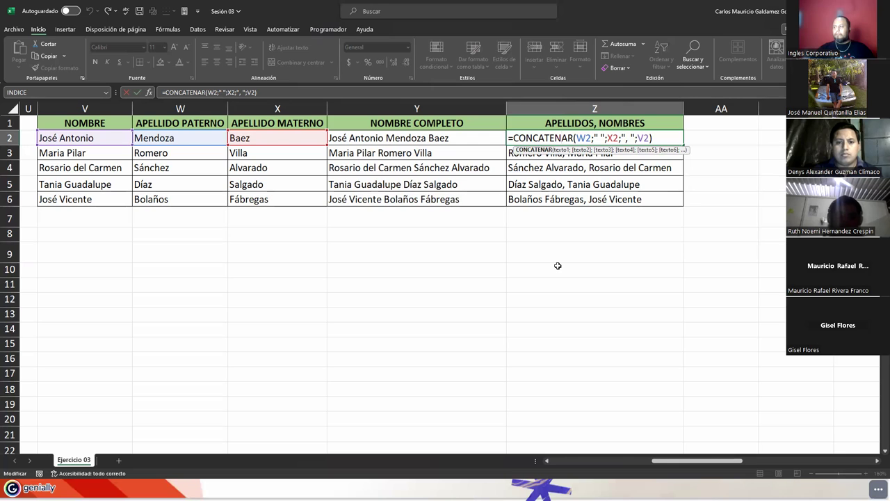
click(548, 200)
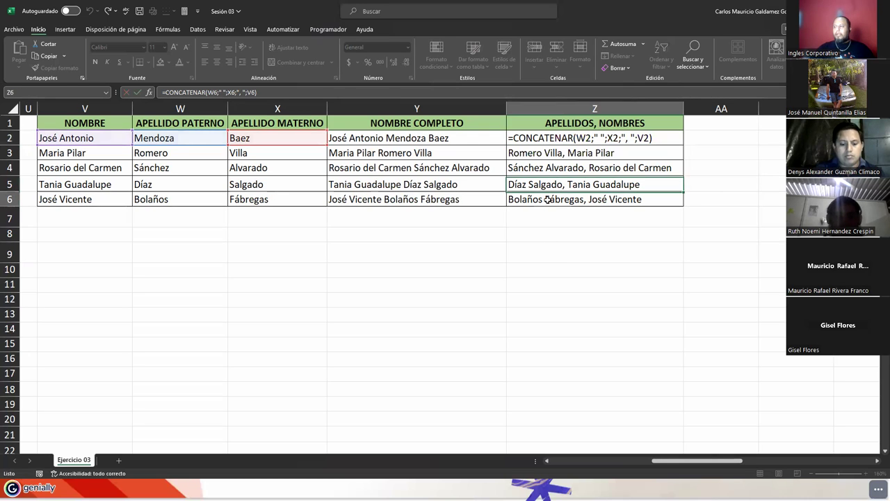
Copy Z2:Z6 and paste it back over itself from Z2 as values only.
click(530, 137)
drag(530, 138, 530, 198)
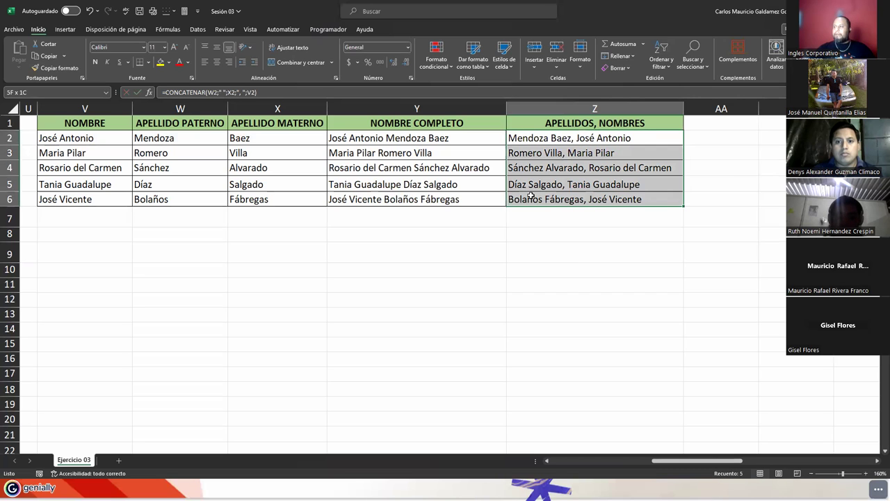
key(ctrl+c)
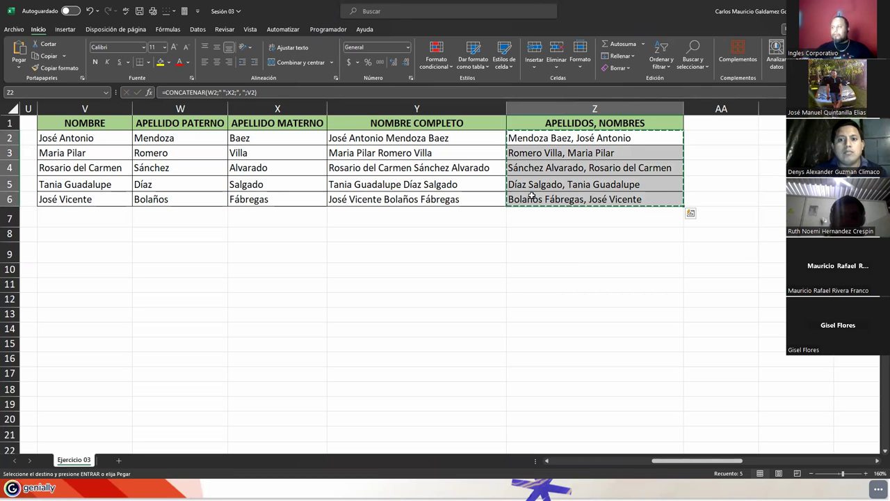
click(534, 139)
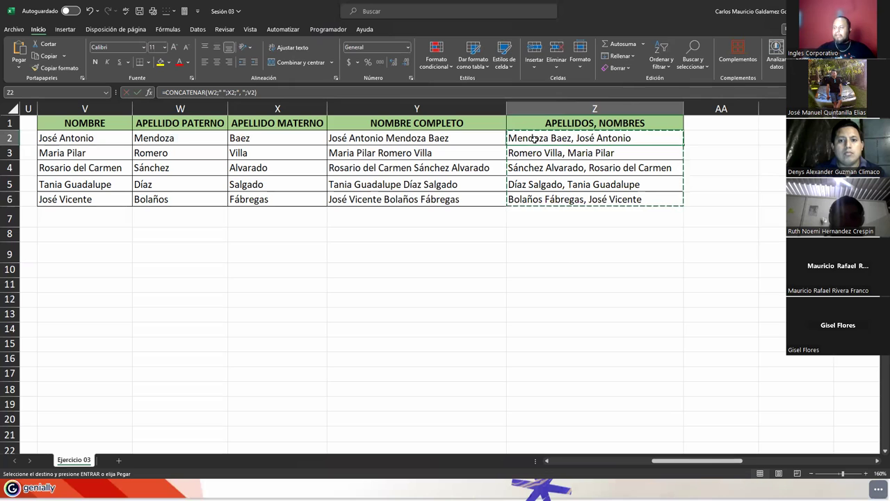
right_click(535, 140)
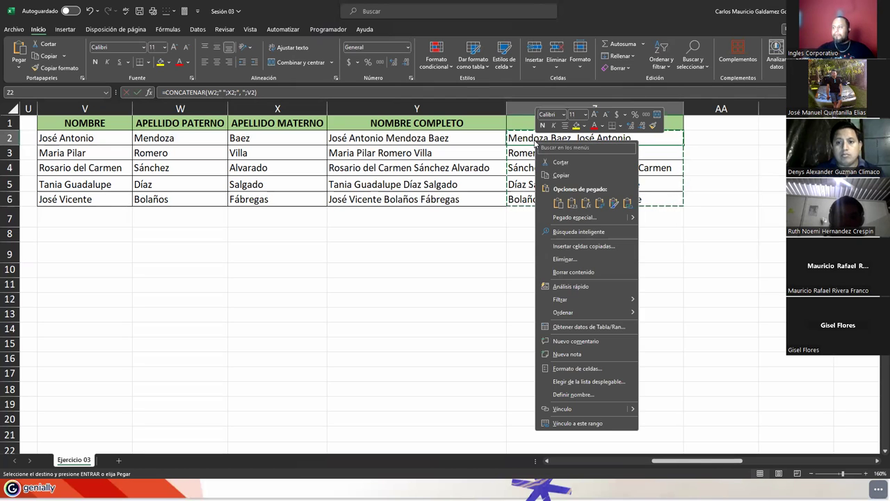
click(573, 205)
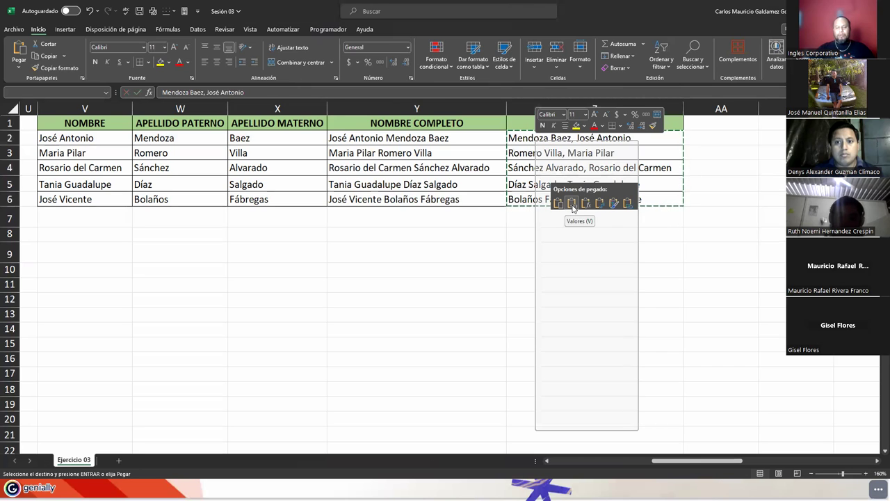
click(573, 205)
Examine the contents of cells Z2 to Z6 one by one for plain text instead of formulas.
double_click(542, 138)
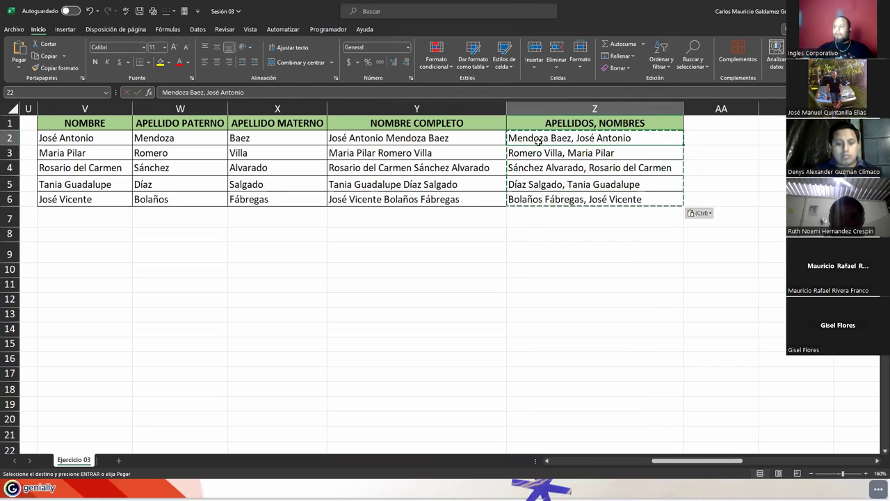
drag(638, 138, 508, 139)
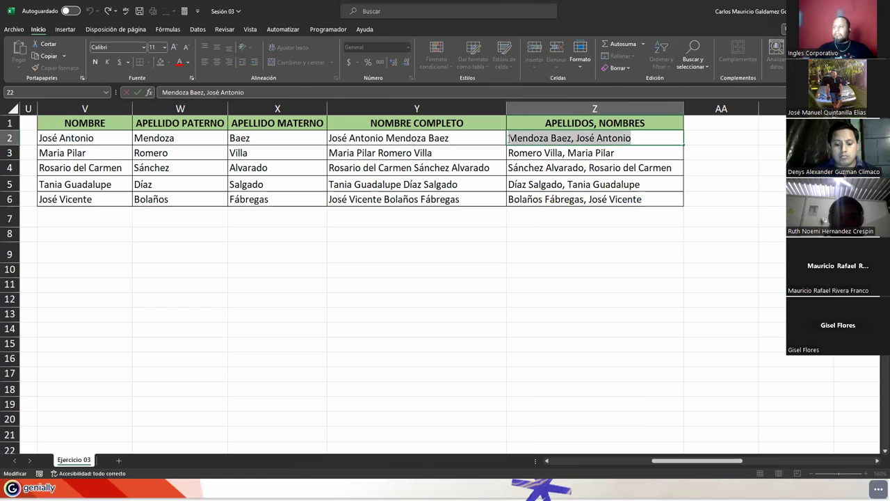
click(620, 150)
double_click(620, 150)
drag(620, 151, 459, 149)
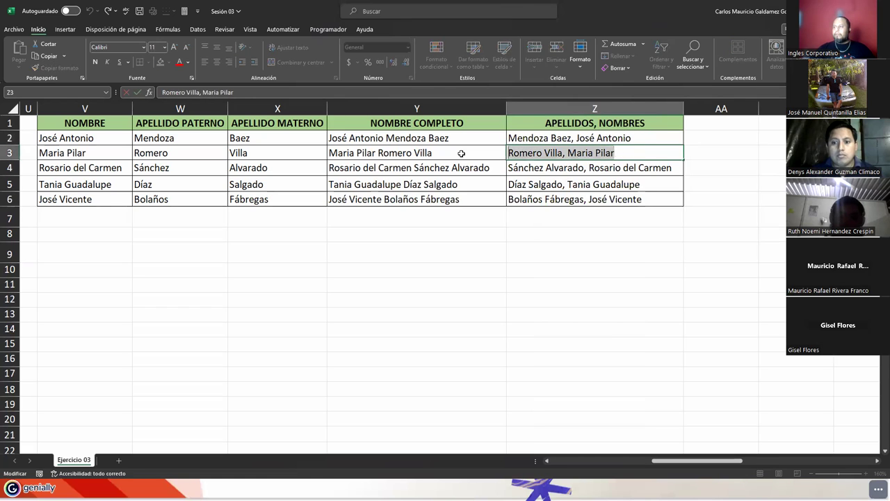
click(643, 166)
double_click(645, 166)
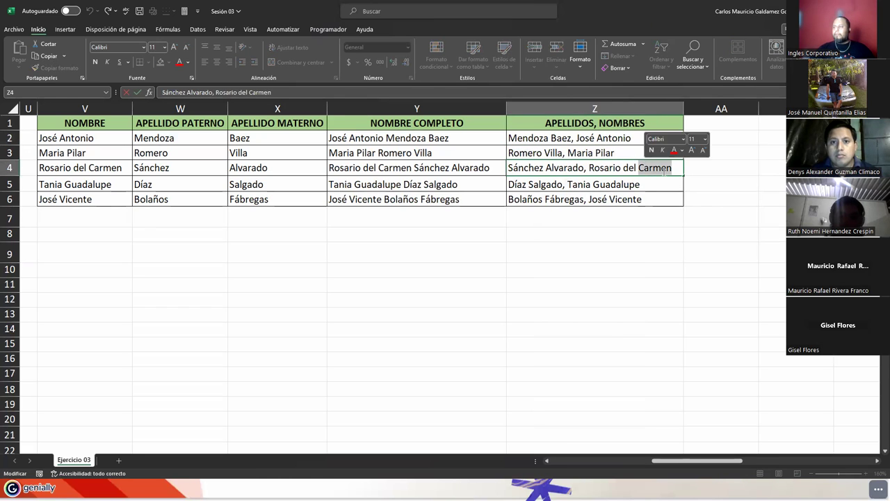
click(661, 170)
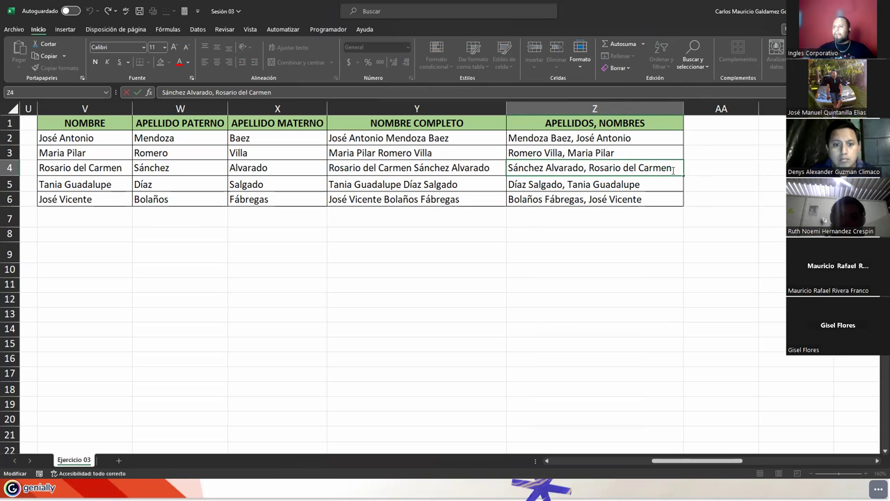
triple_click(674, 172)
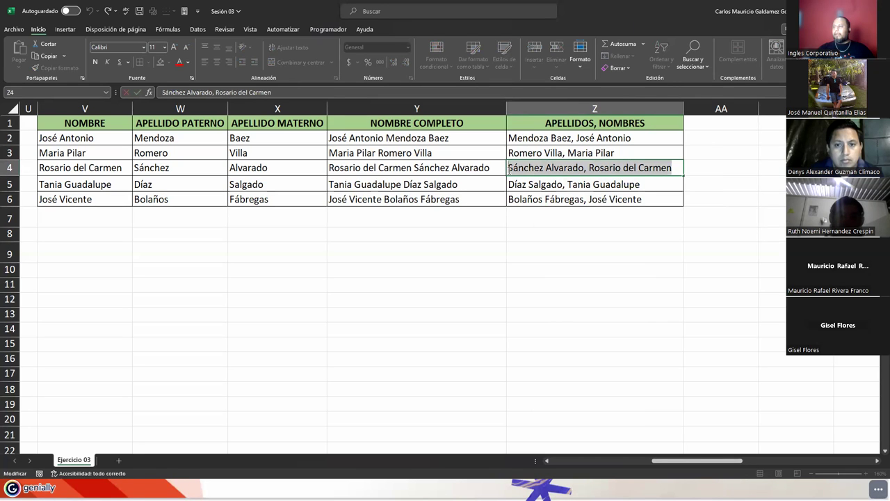
click(654, 184)
double_click(654, 184)
triple_click(638, 185)
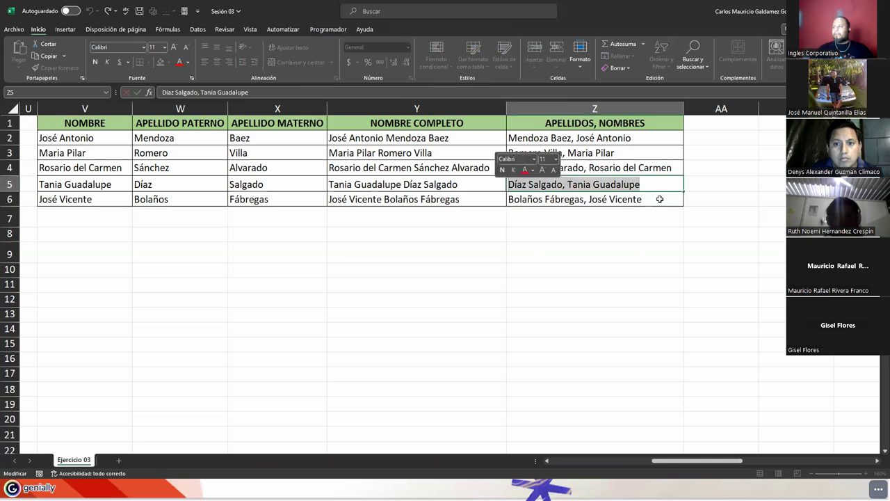
double_click(651, 200)
drag(649, 199, 495, 199)
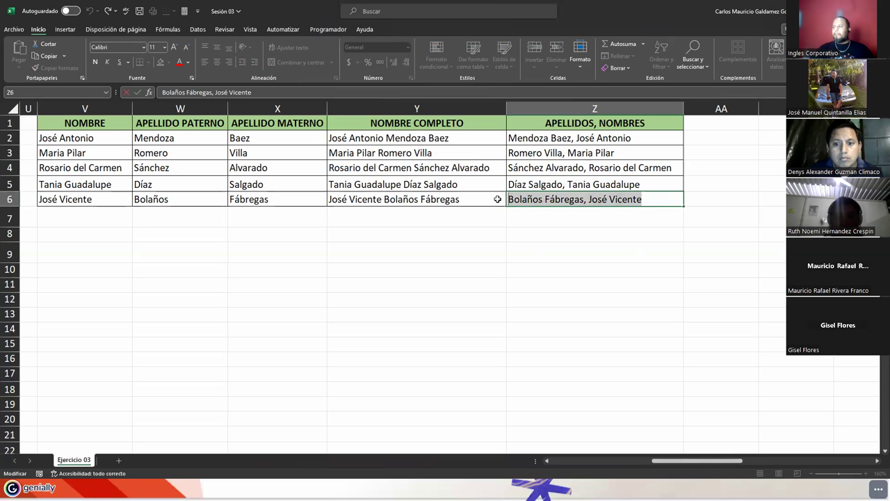
click(562, 232)
click(519, 138)
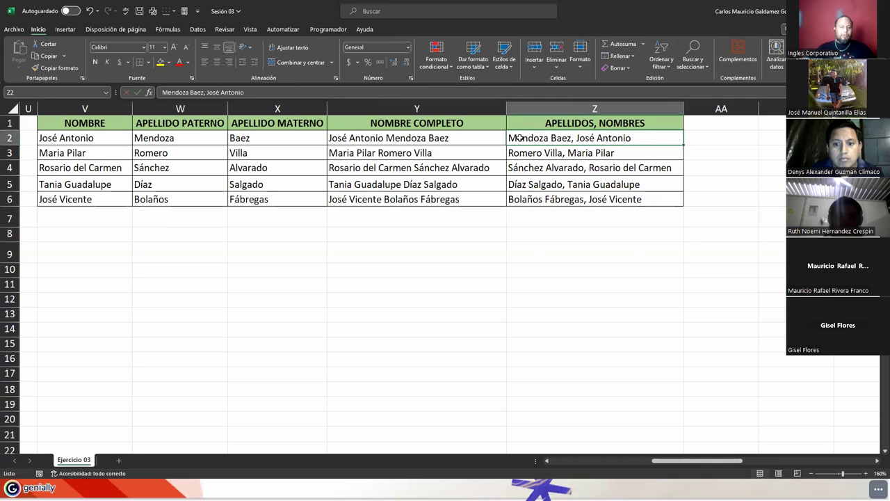
Start a SUSTITUIR formula in AL8, under the phrase "Bienvenidos al primer domingo del curso", and open the function's help.
drag(878, 462, 877, 462)
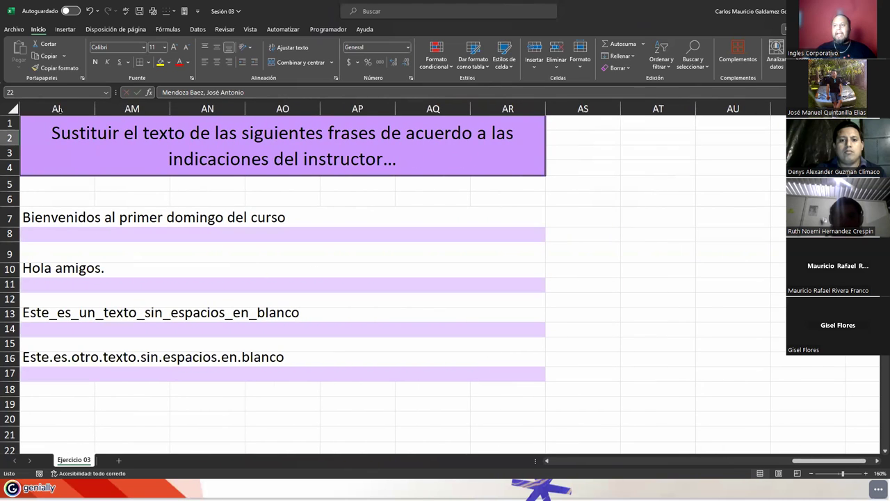
click(59, 137)
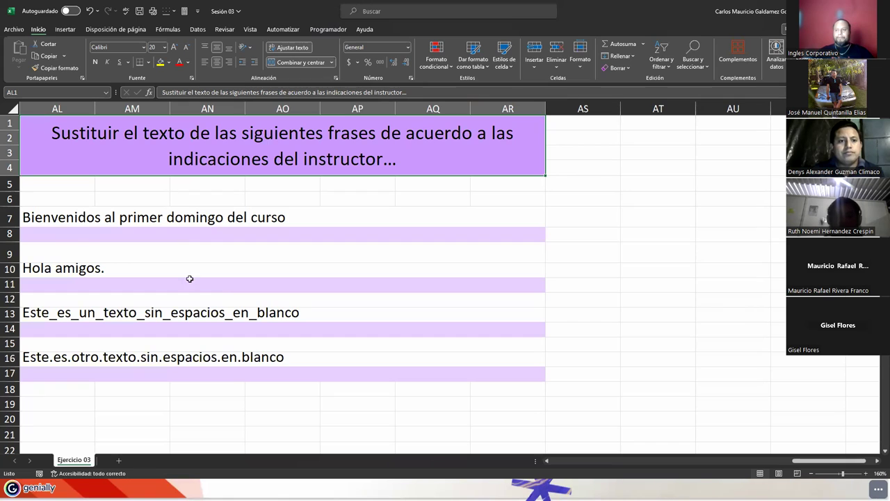
click(49, 235)
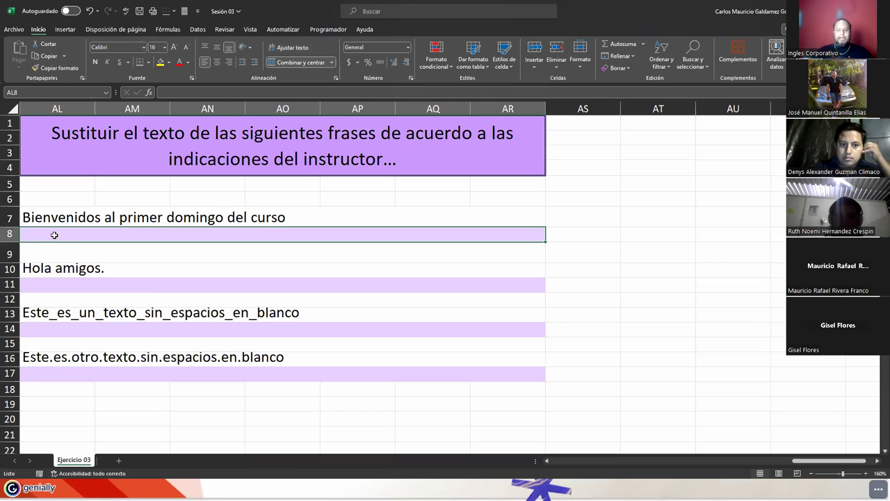
text(=)
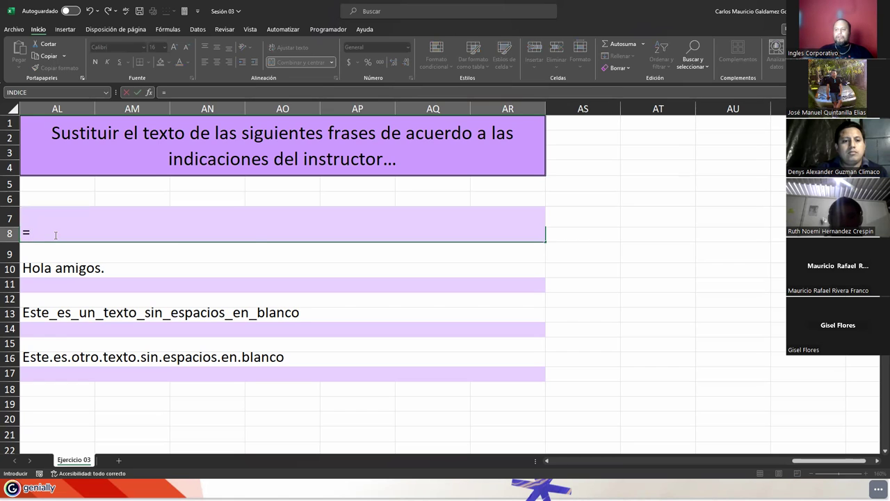
text(sus)
key(Tab)
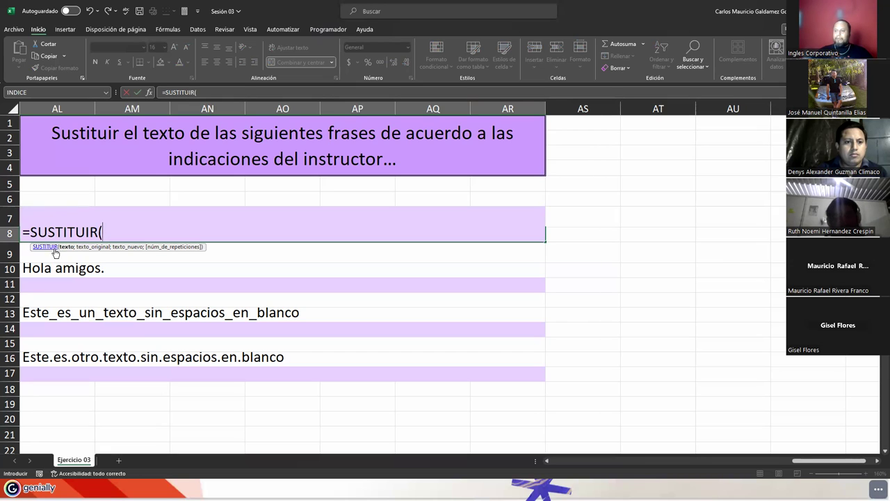
click(67, 247)
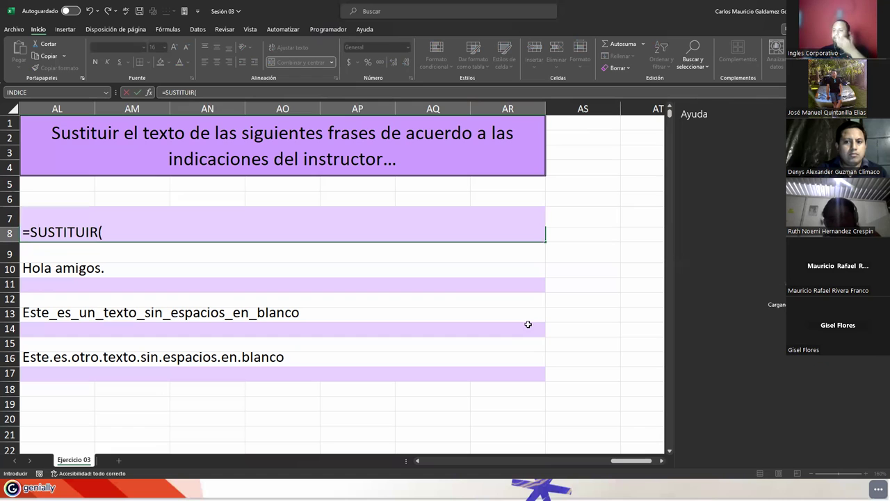